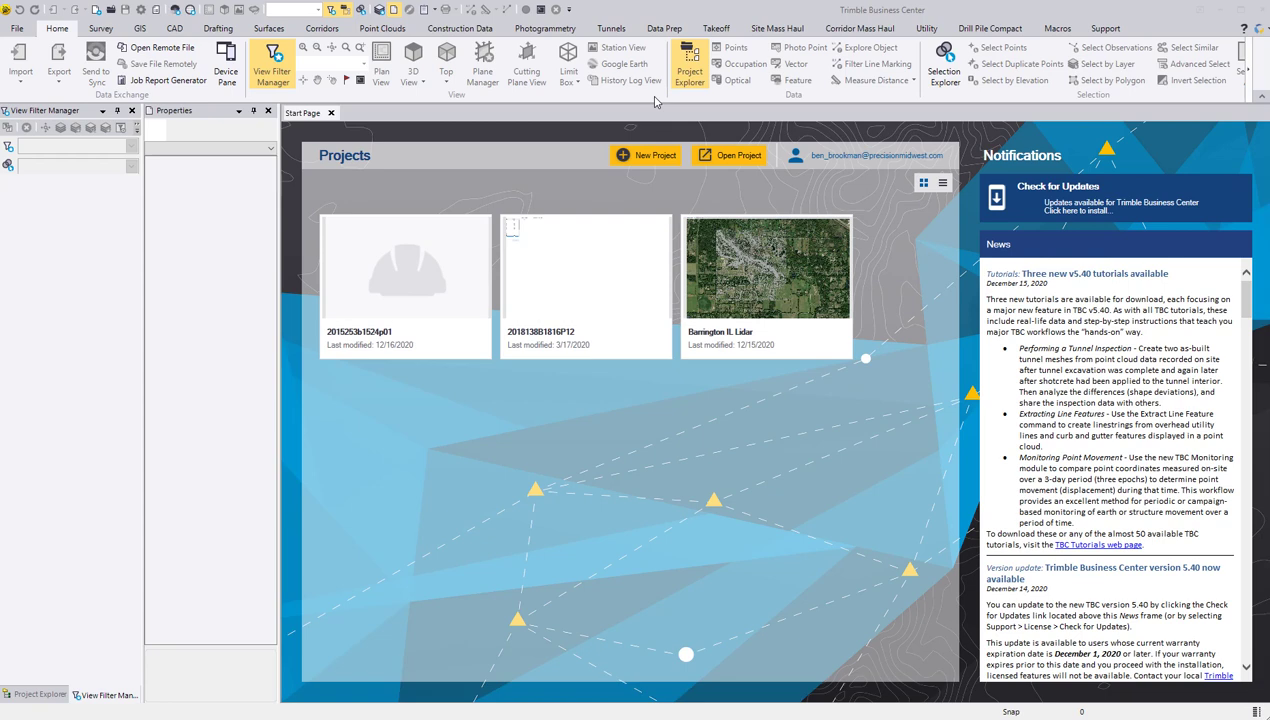
# Create a new empty project from the US Survey Foot template.
pyautogui.click(644, 158)
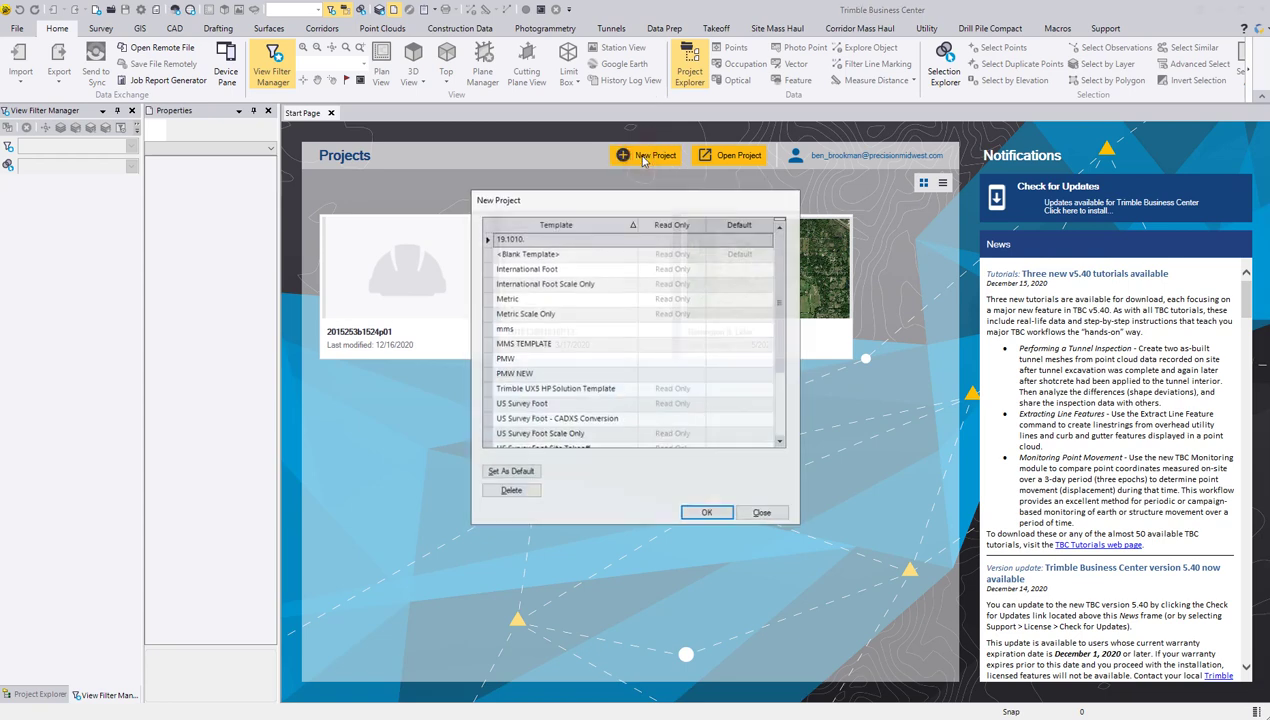
pyautogui.click(530, 404)
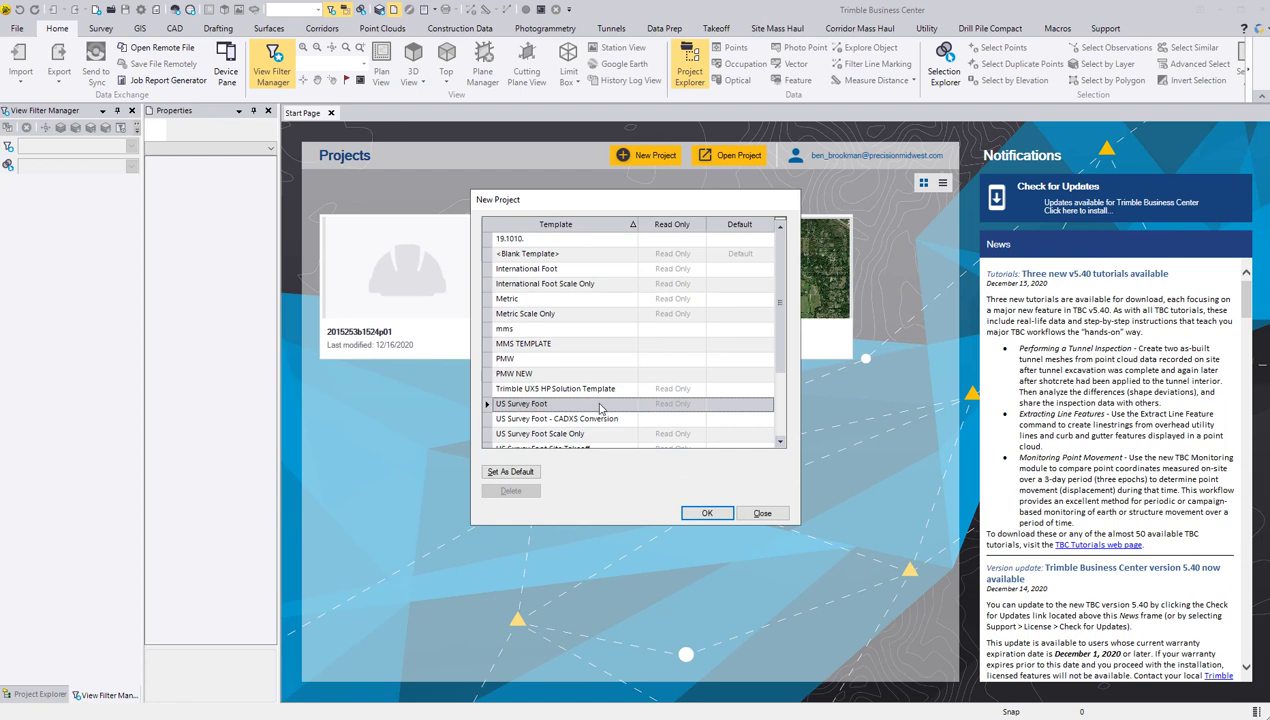
pyautogui.click(698, 512)
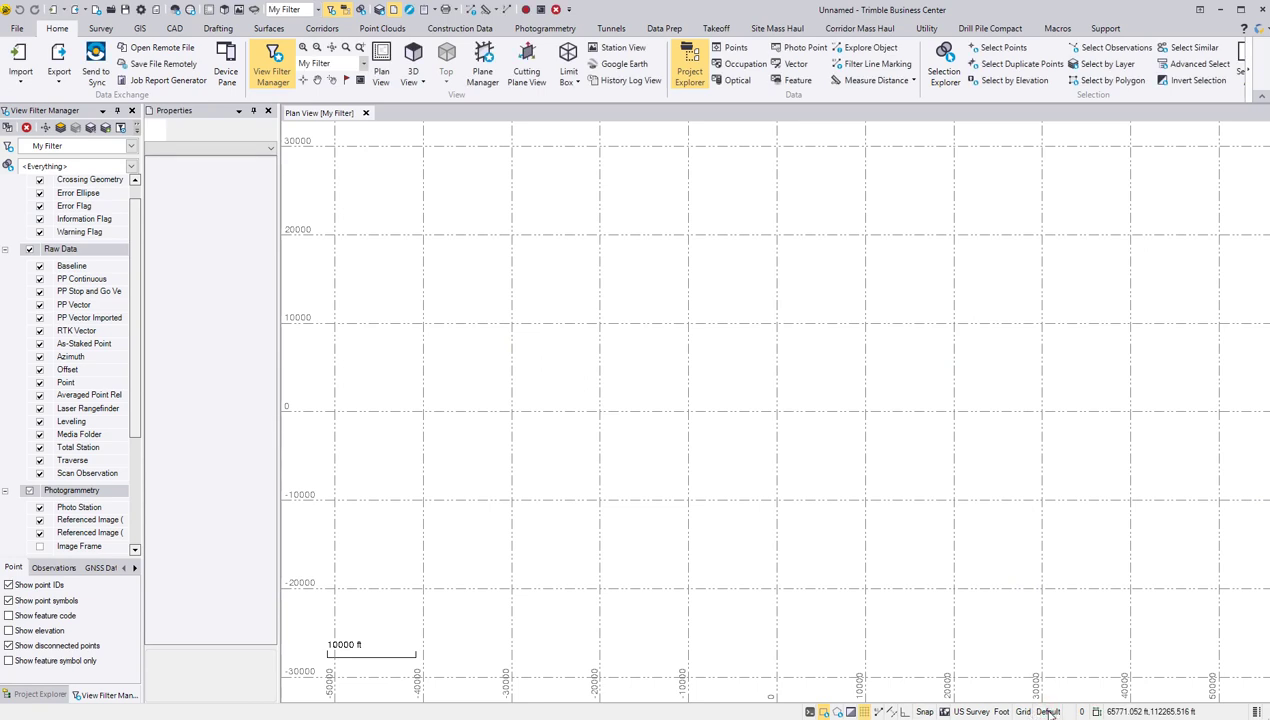
# Switch the project to the recent NAD83 State Plane Illinois West 1202 system with GEOID12B.
pyautogui.click(1048, 712)
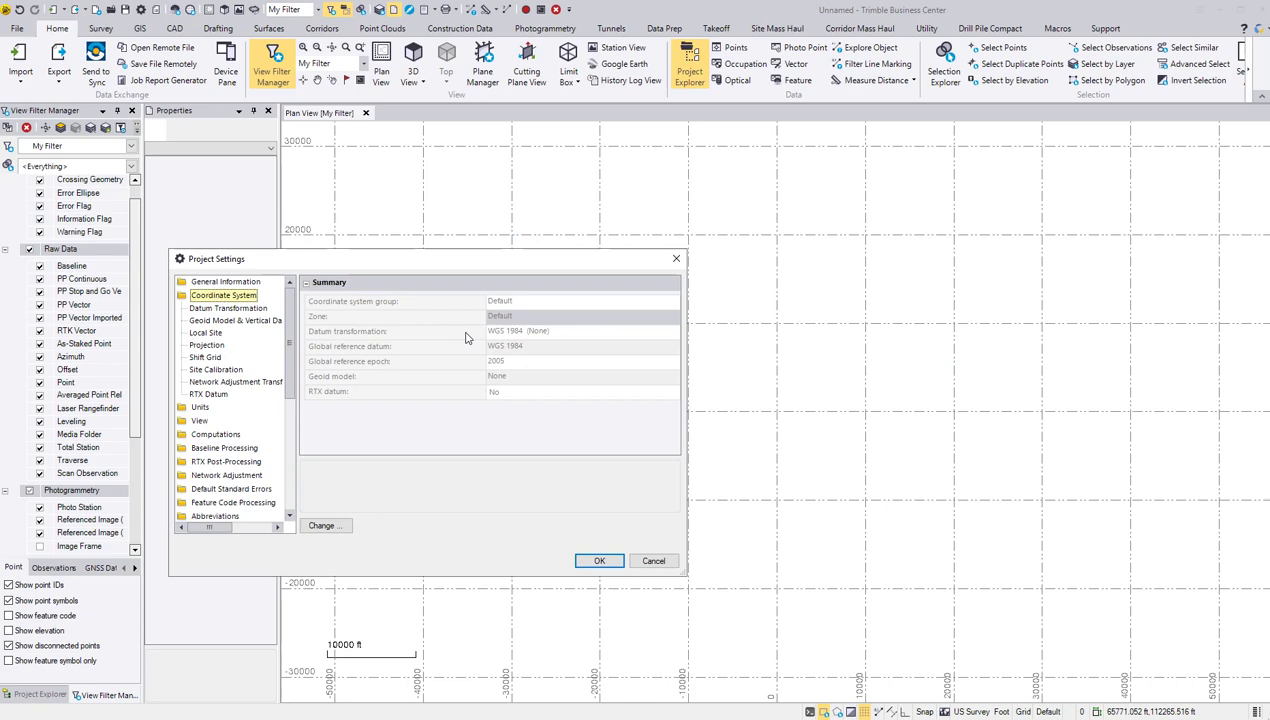
pyautogui.click(324, 526)
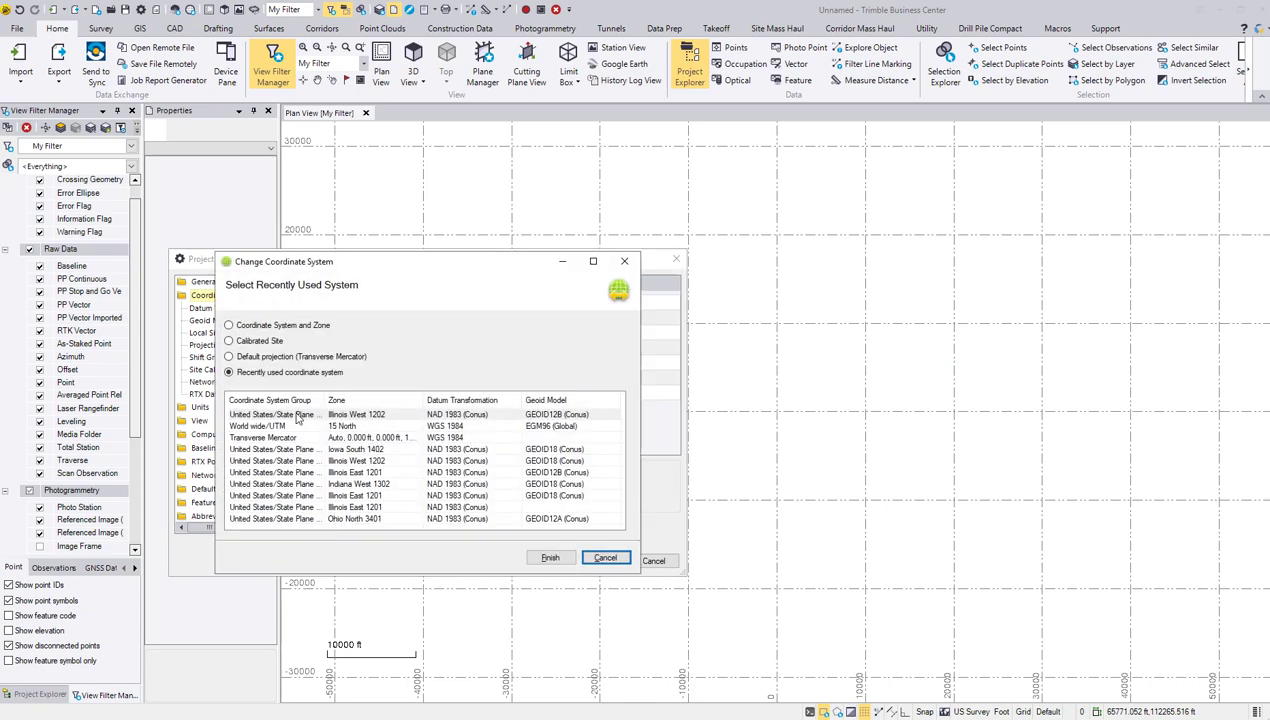
pyautogui.click(357, 415)
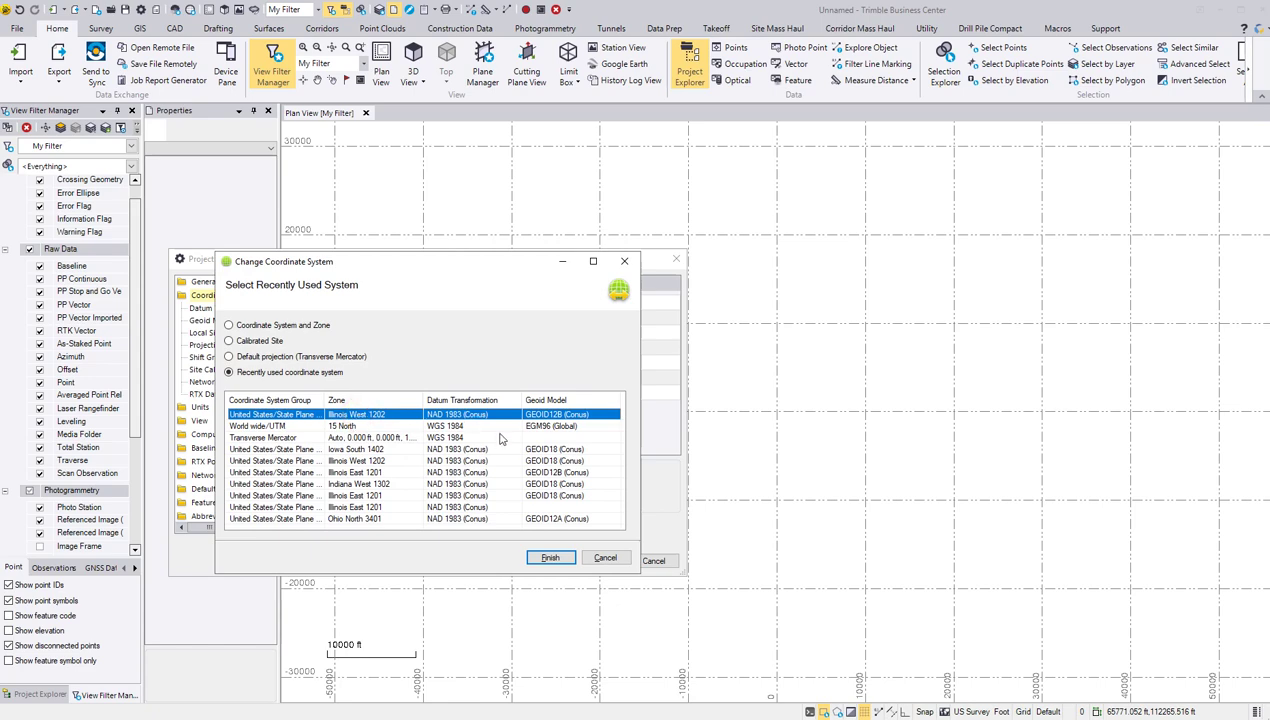
pyautogui.click(553, 558)
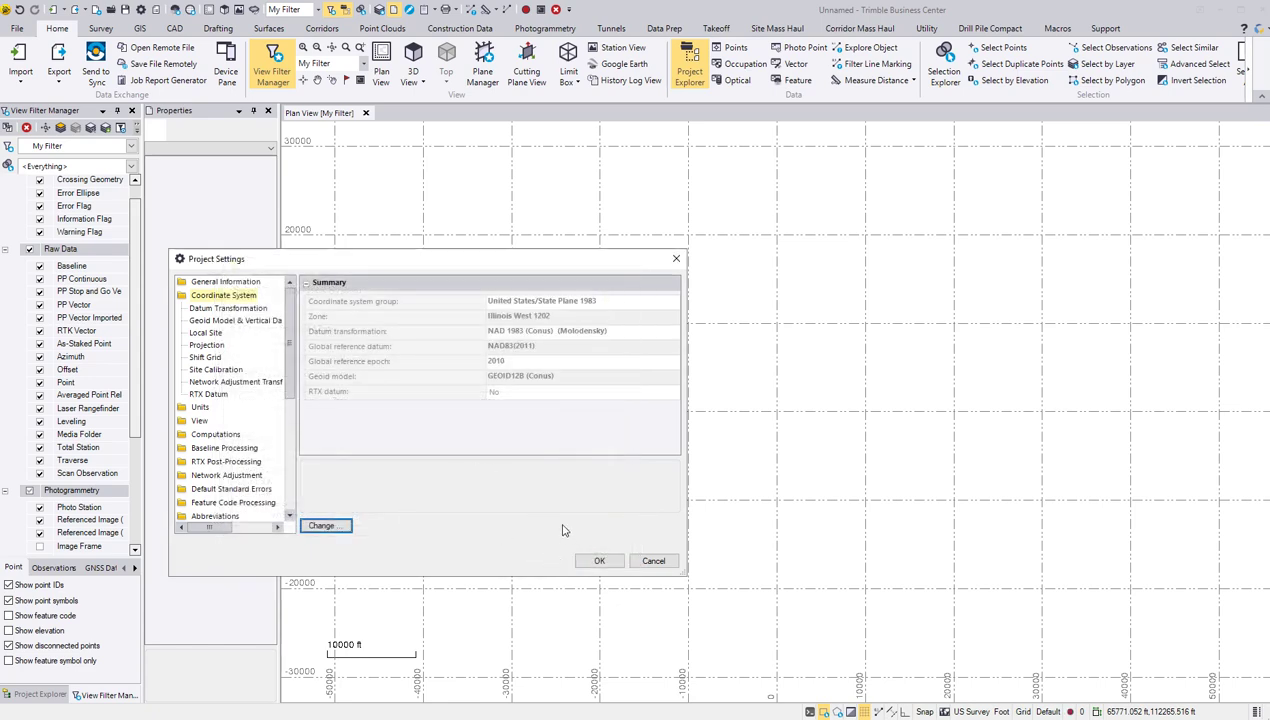
pyautogui.click(599, 560)
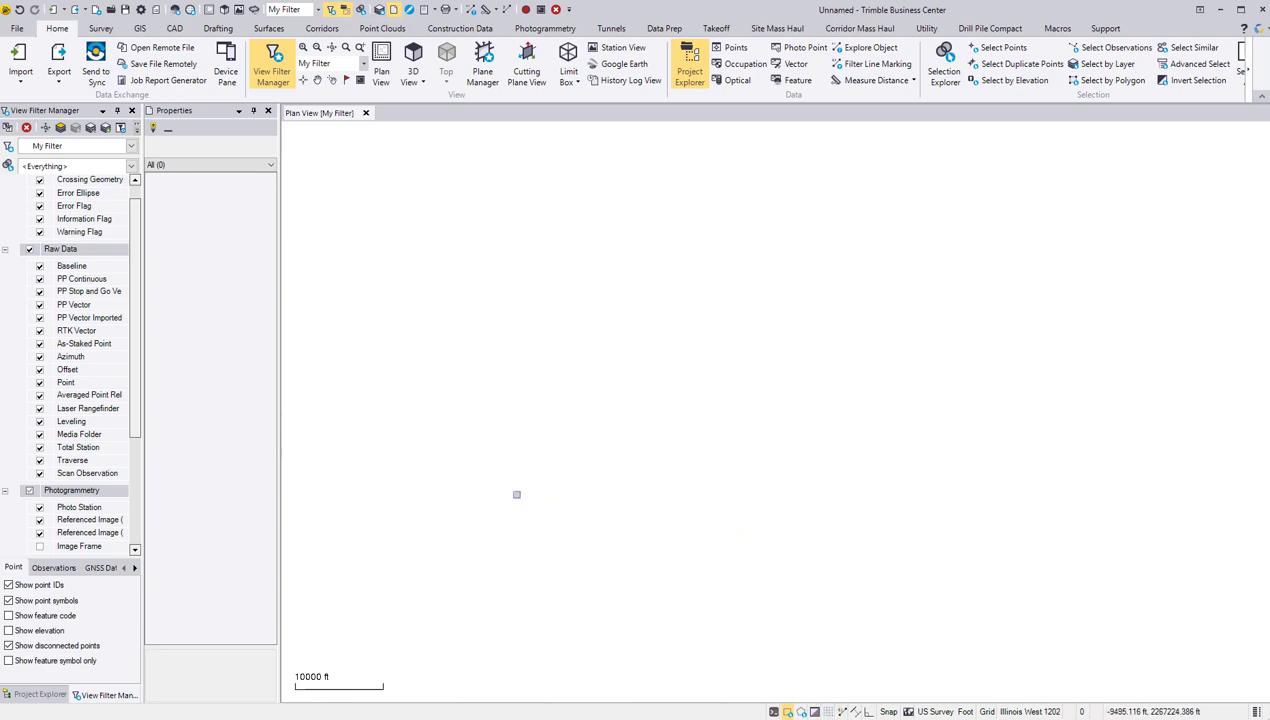
# In the browser, show the Illinois Height Modernization page's Viewer tab with its LiDAR map.
pyautogui.hotkey('alt', 'Tab')
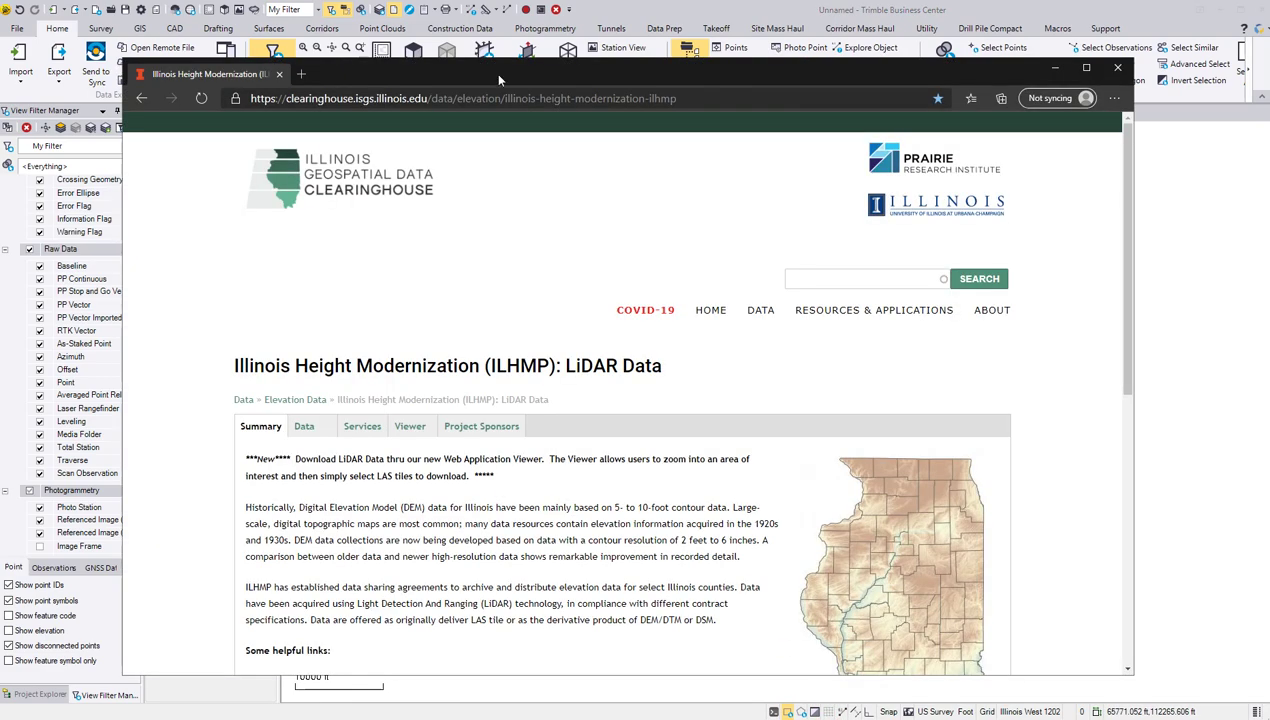
pyautogui.moveTo(512, 74)
pyautogui.mouseDown()
pyautogui.moveTo(400, 38)
pyautogui.moveTo(414, 43)
pyautogui.mouseUp()
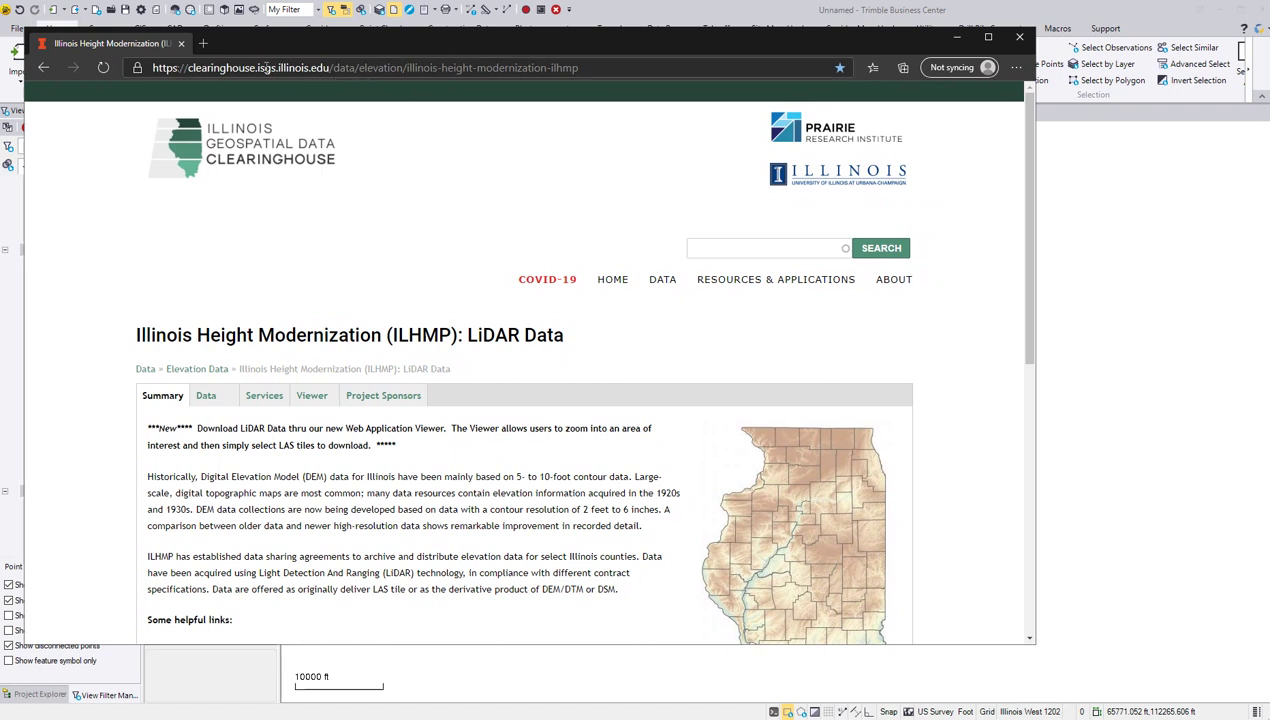
pyautogui.click(175, 70)
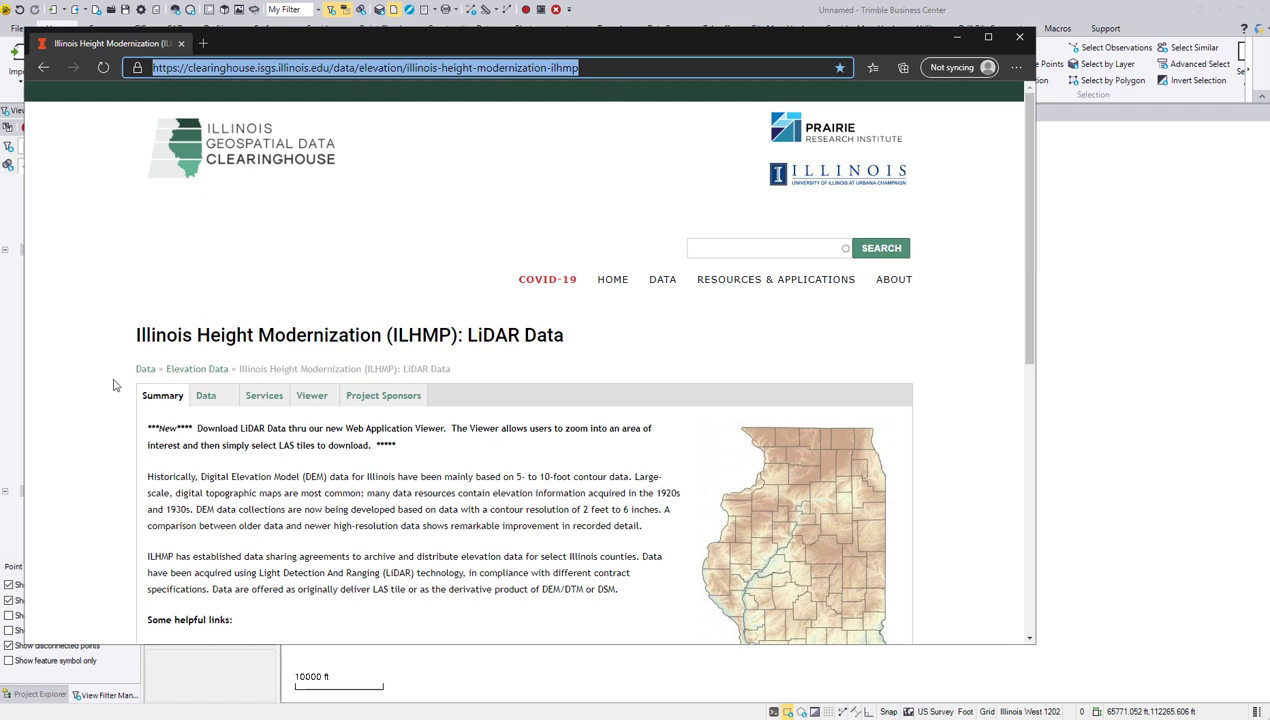
pyautogui.click(311, 396)
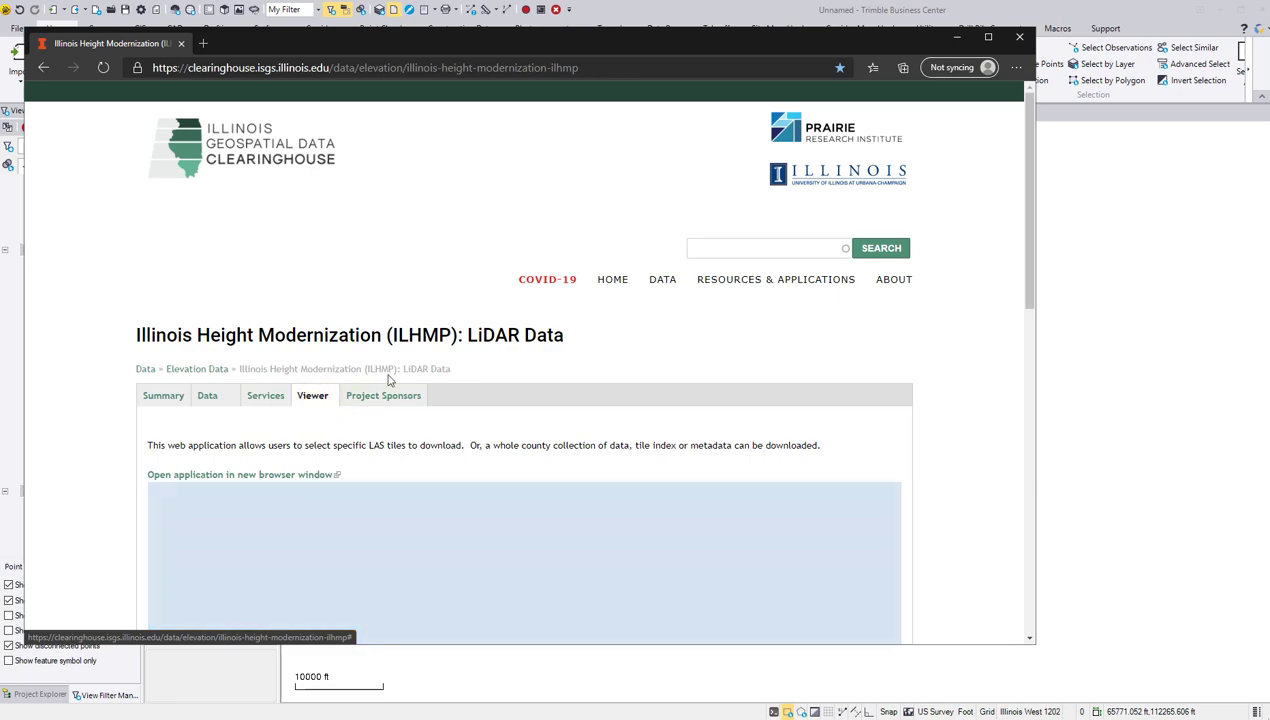
pyautogui.scroll(-1, 389, 378)
pyautogui.scroll(-2, 623, 176)
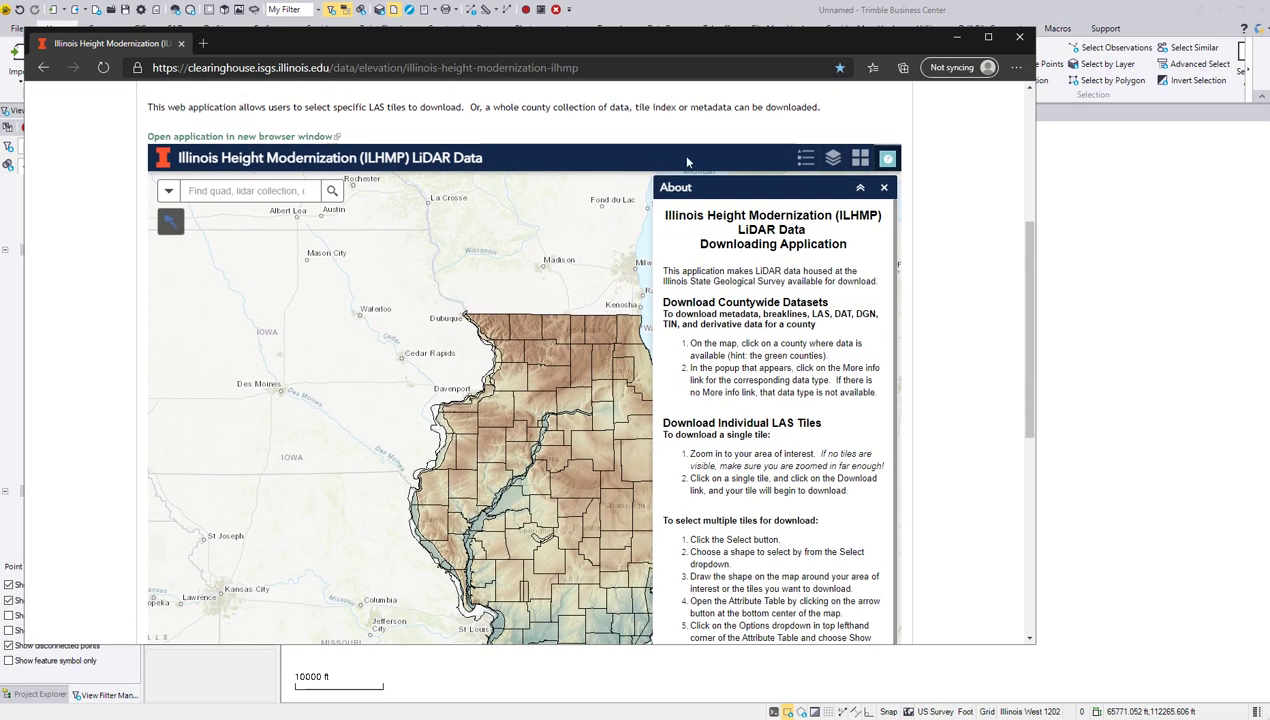
# Dismiss the About panel and zoom the LiDAR map in toward Macomb.
pyautogui.click(884, 189)
pyautogui.scroll(-2, 629, 398)
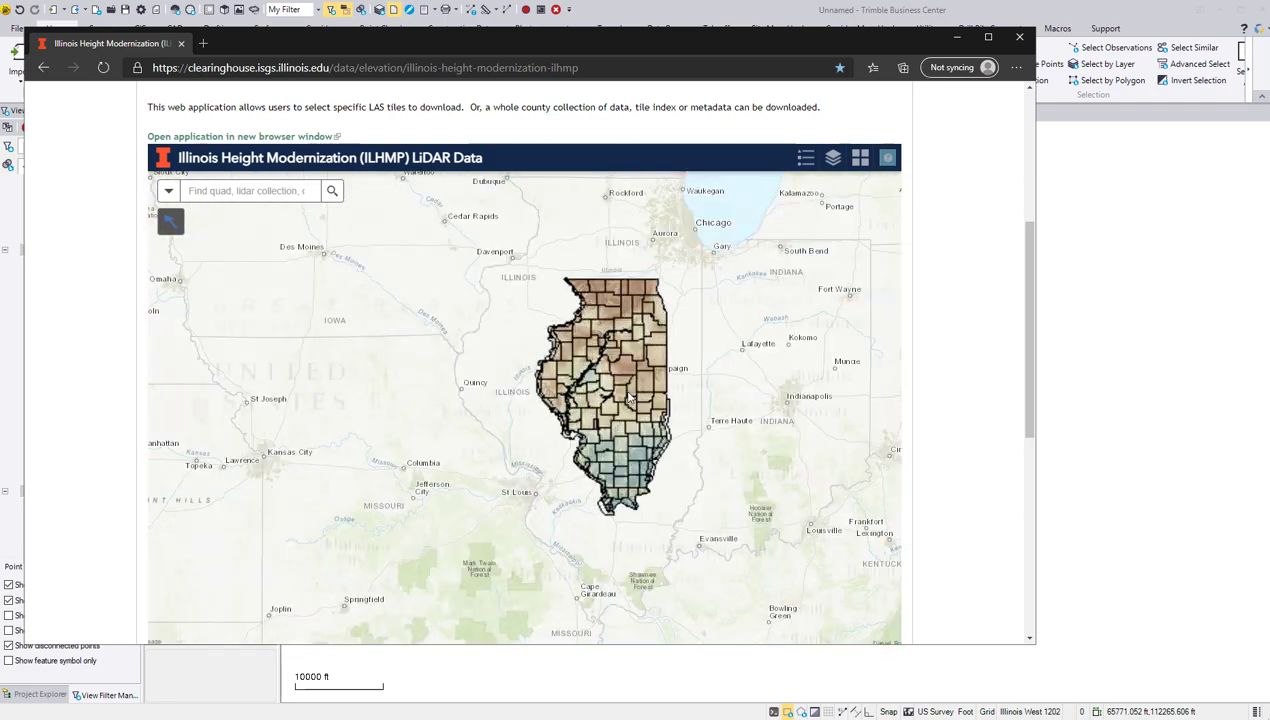
pyautogui.scroll(1, 629, 398)
pyautogui.scroll(1, 540, 365)
pyautogui.scroll(1, 529, 359)
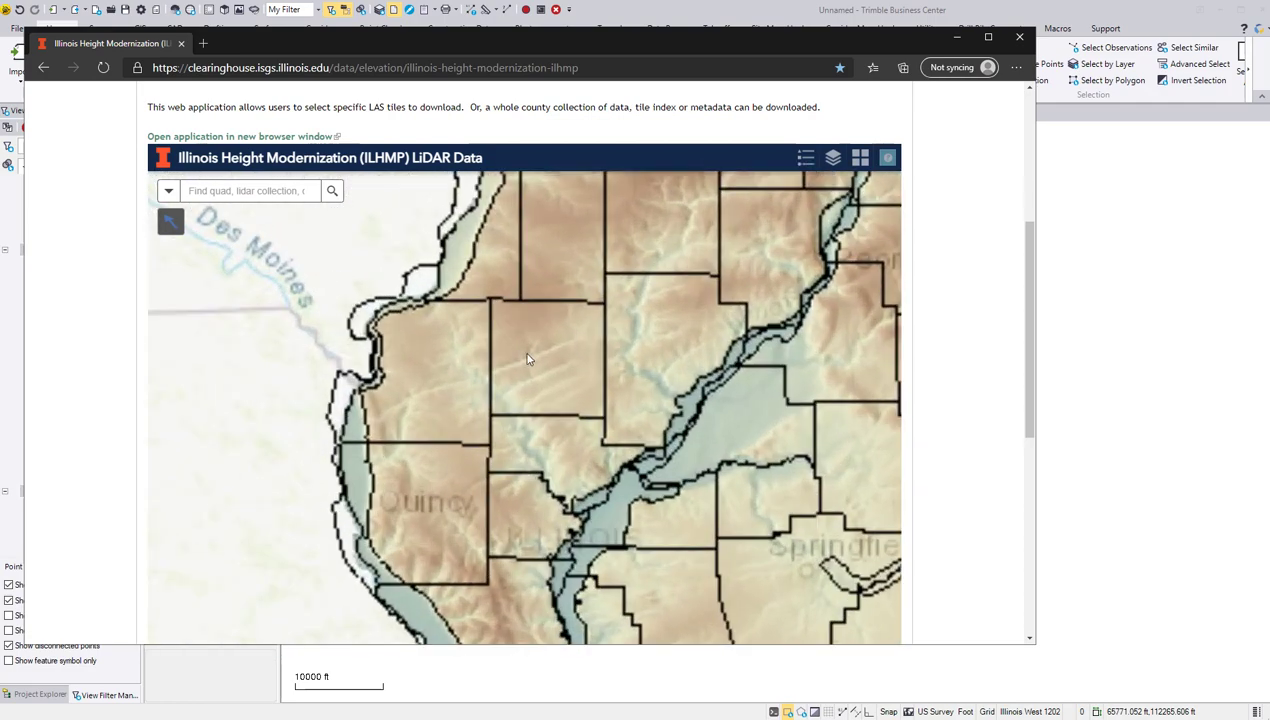
pyautogui.scroll(1, 534, 351)
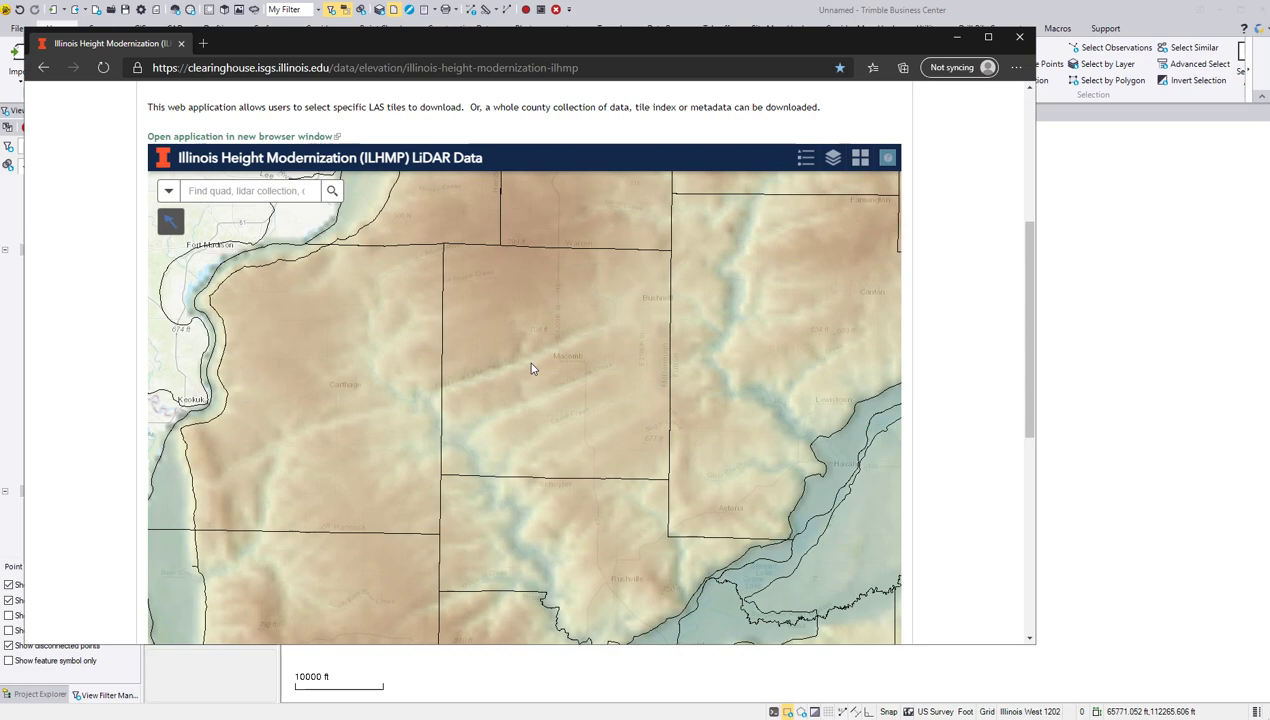
pyautogui.scroll(2, 566, 358)
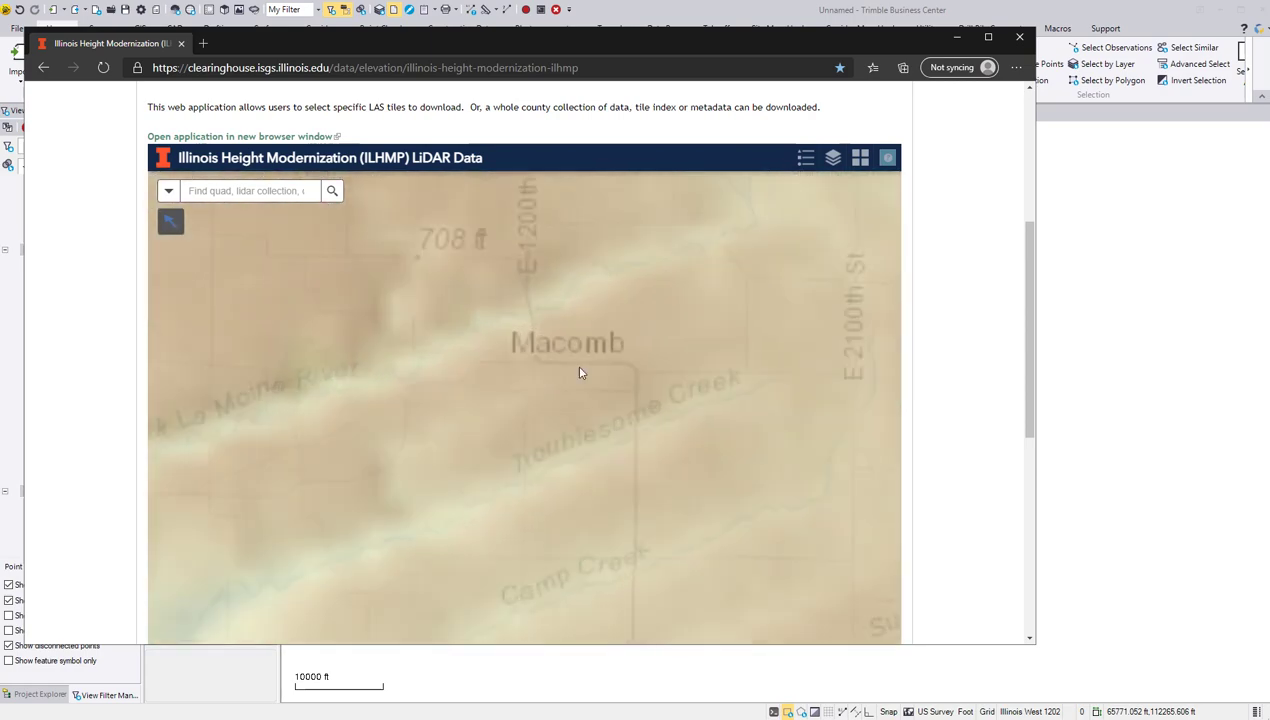
pyautogui.scroll(1, 590, 390)
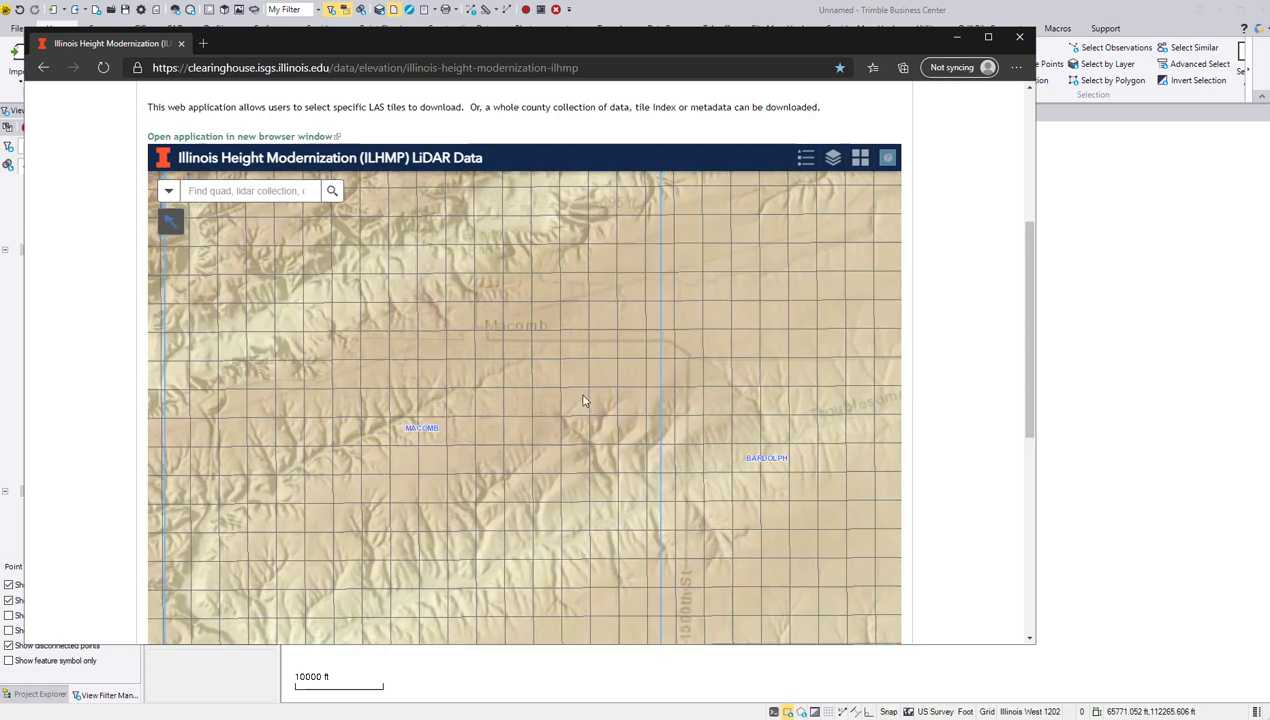
pyautogui.scroll(1, 575, 372)
pyautogui.scroll(1, 450, 380)
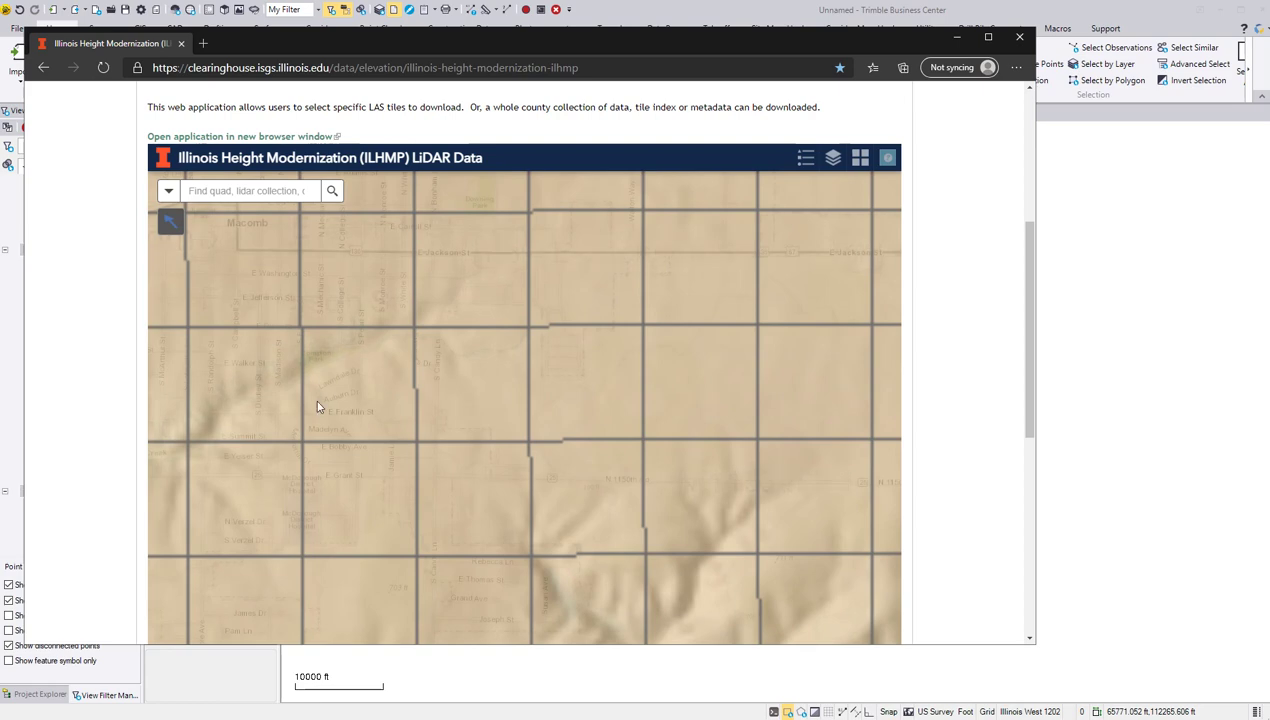
# Pan the map across Macomb's streets to the area of interest.
pyautogui.moveTo(315, 398)
pyautogui.mouseDown()
pyautogui.moveTo(451, 291)
pyautogui.moveTo(498, 282)
pyautogui.mouseUp()
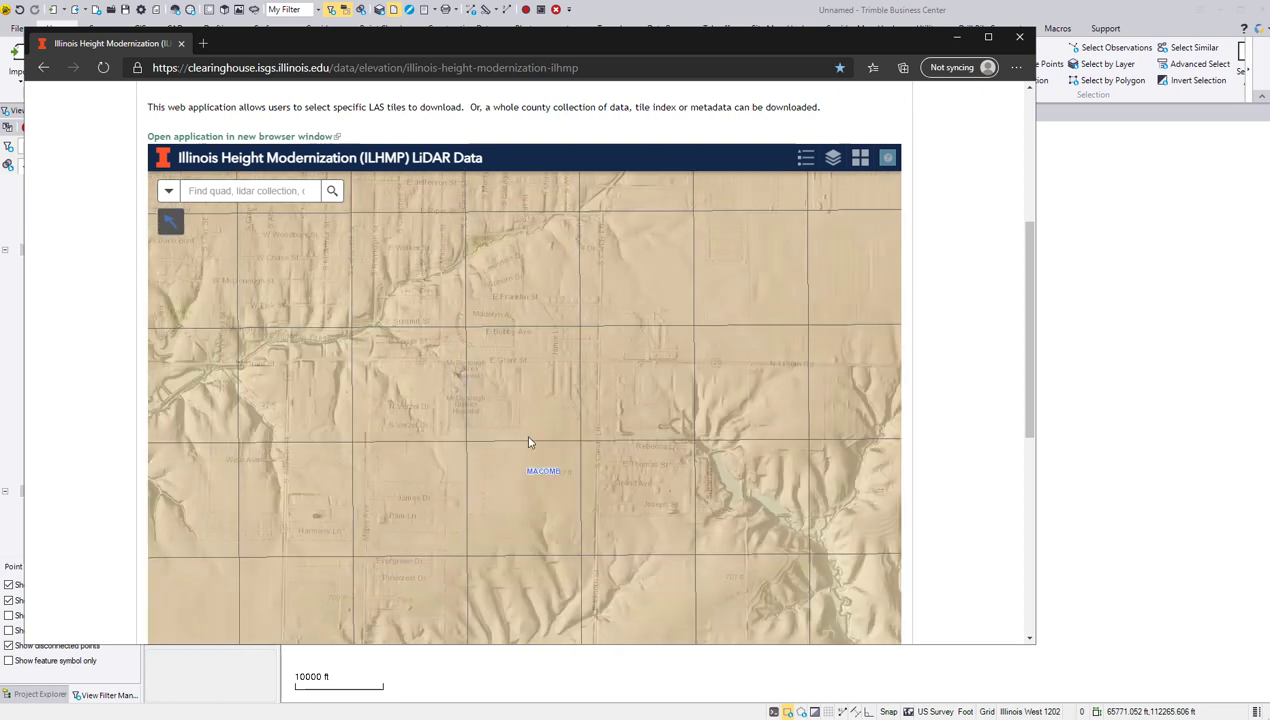
pyautogui.moveTo(510, 476); pyautogui.dragTo(516, 440)
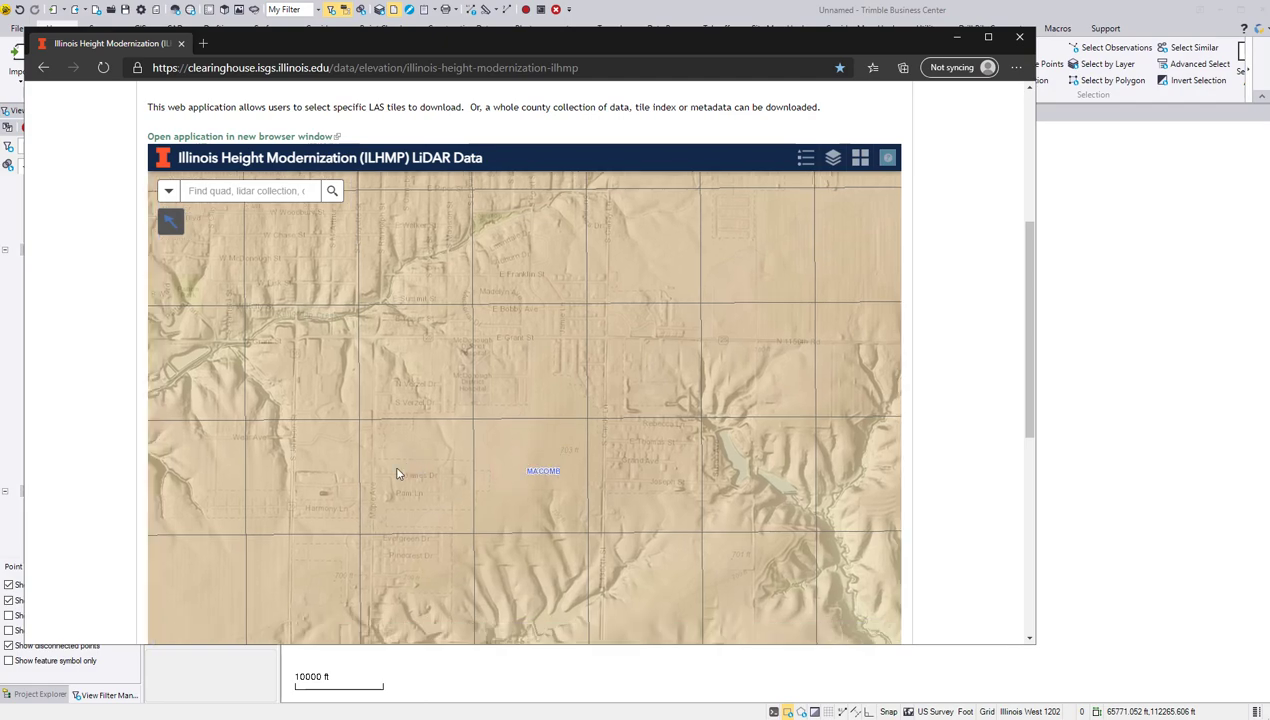
pyautogui.scroll(1, 410, 334)
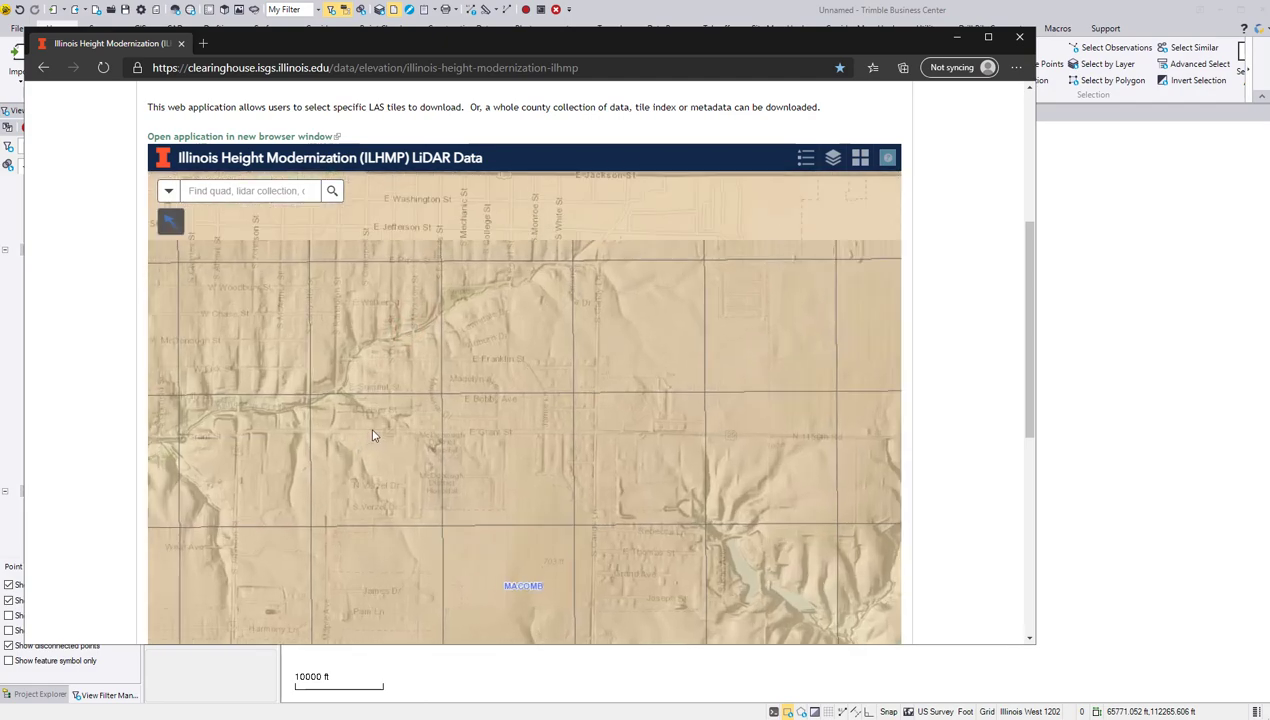
pyautogui.moveTo(537, 432); pyautogui.dragTo(427, 452)
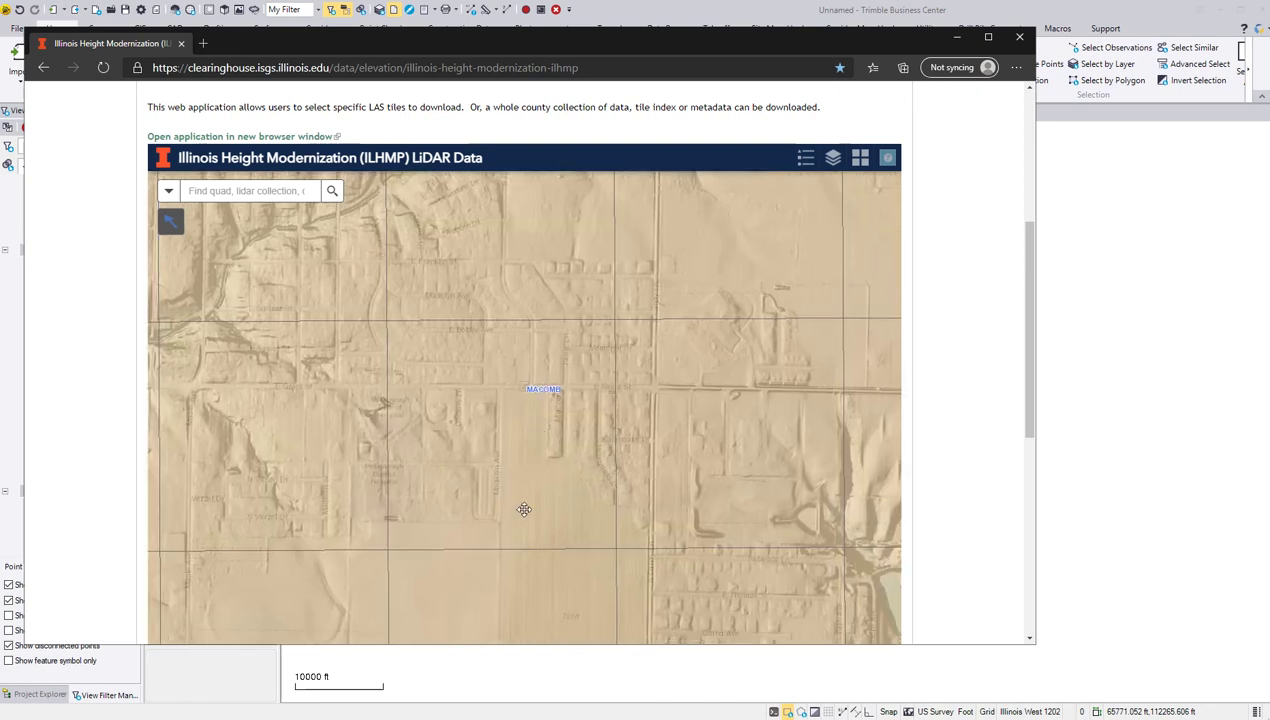
pyautogui.moveTo(541, 530); pyautogui.dragTo(514, 563)
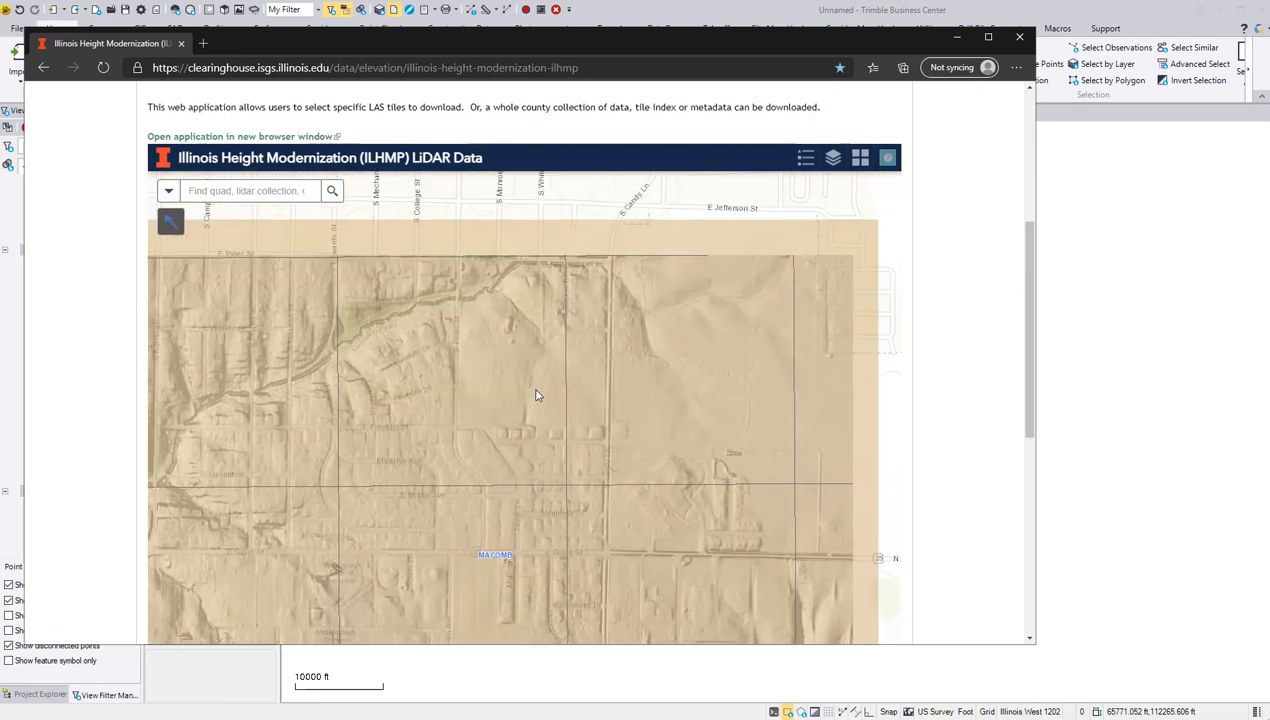
pyautogui.moveTo(452, 430); pyautogui.dragTo(448, 432)
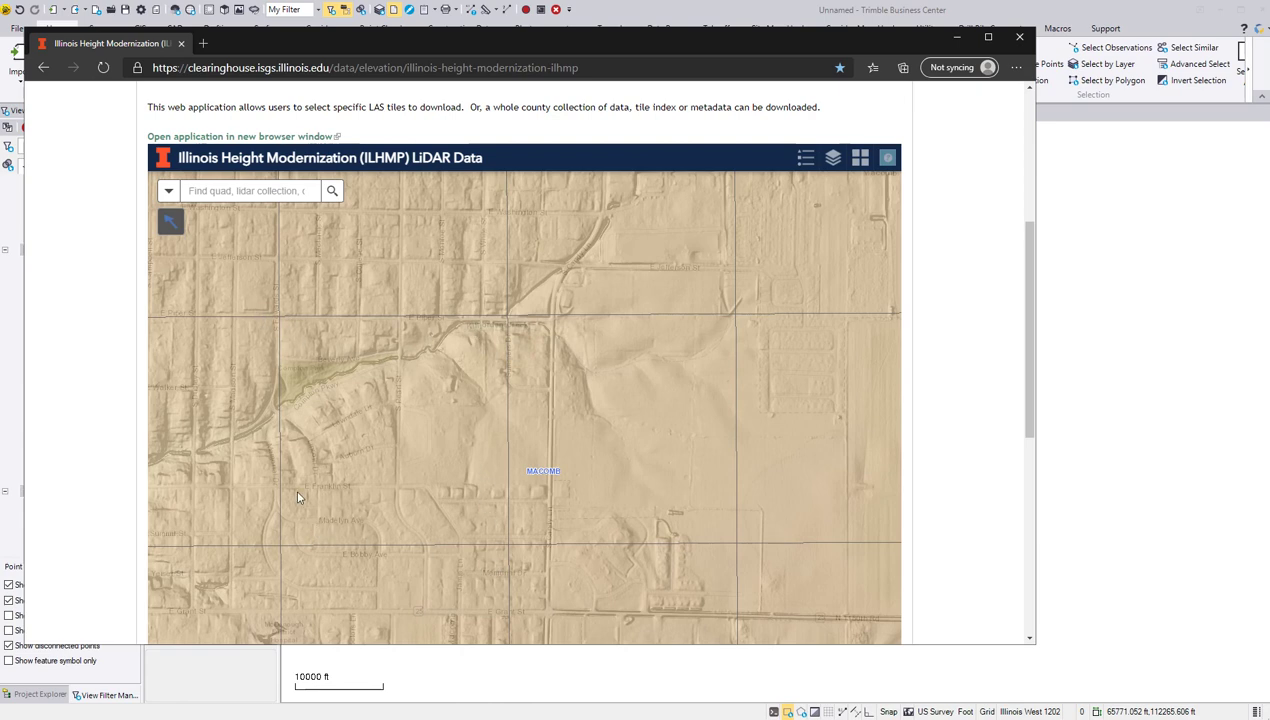
# Download LiDAR tile 2158_1378.las from the map.
pyautogui.click(437, 389)
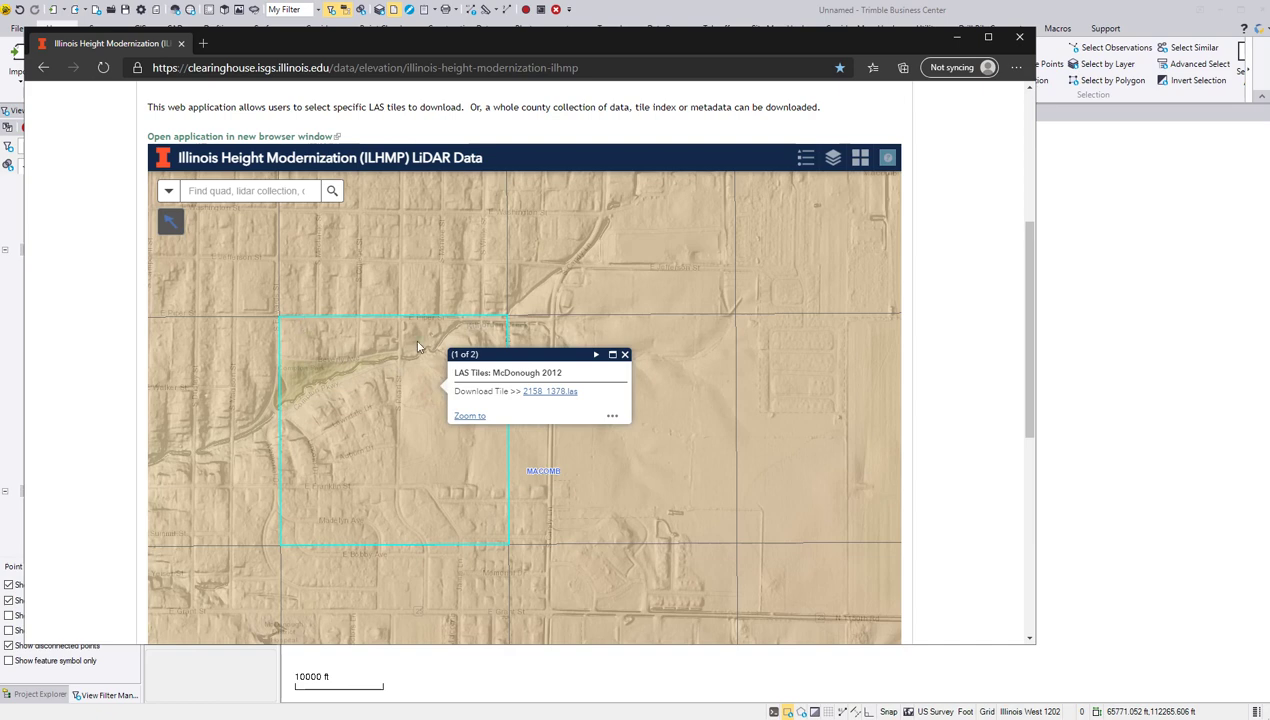
pyautogui.click(563, 392)
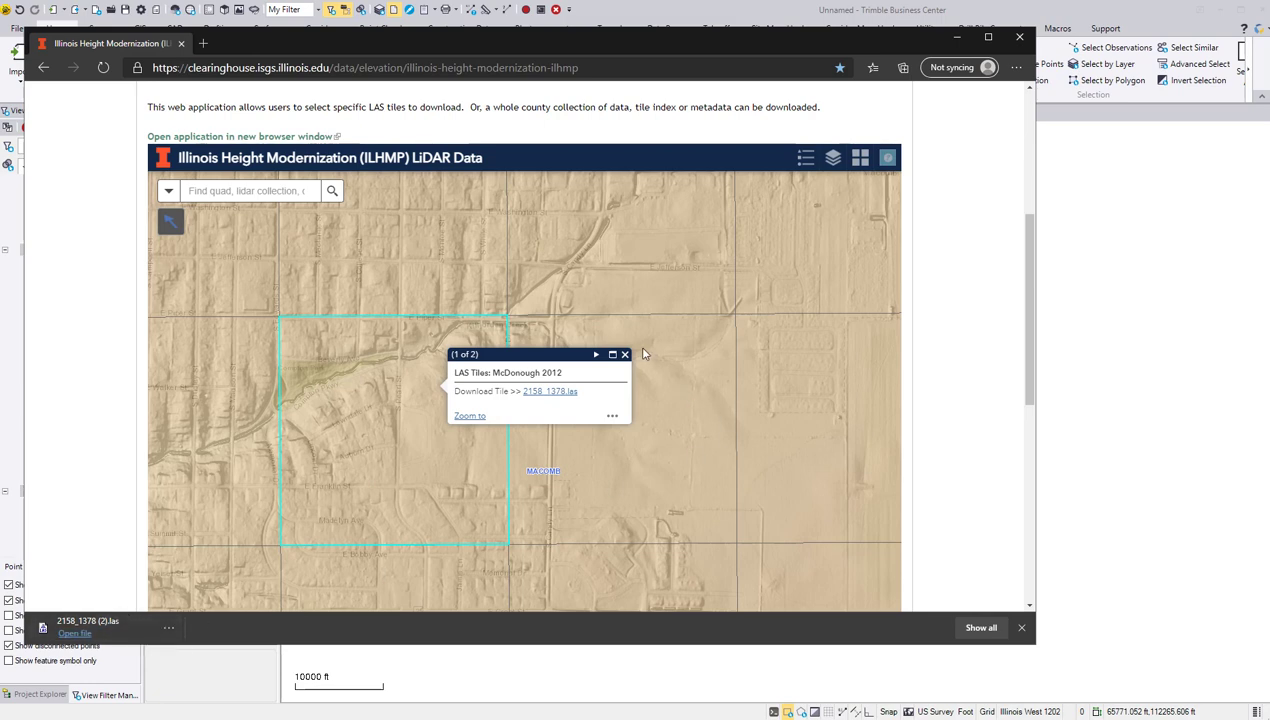
# Download the adjacent eastern tile 2160_1378.las and minimize the browser.
pyautogui.click(614, 462)
pyautogui.click(580, 433)
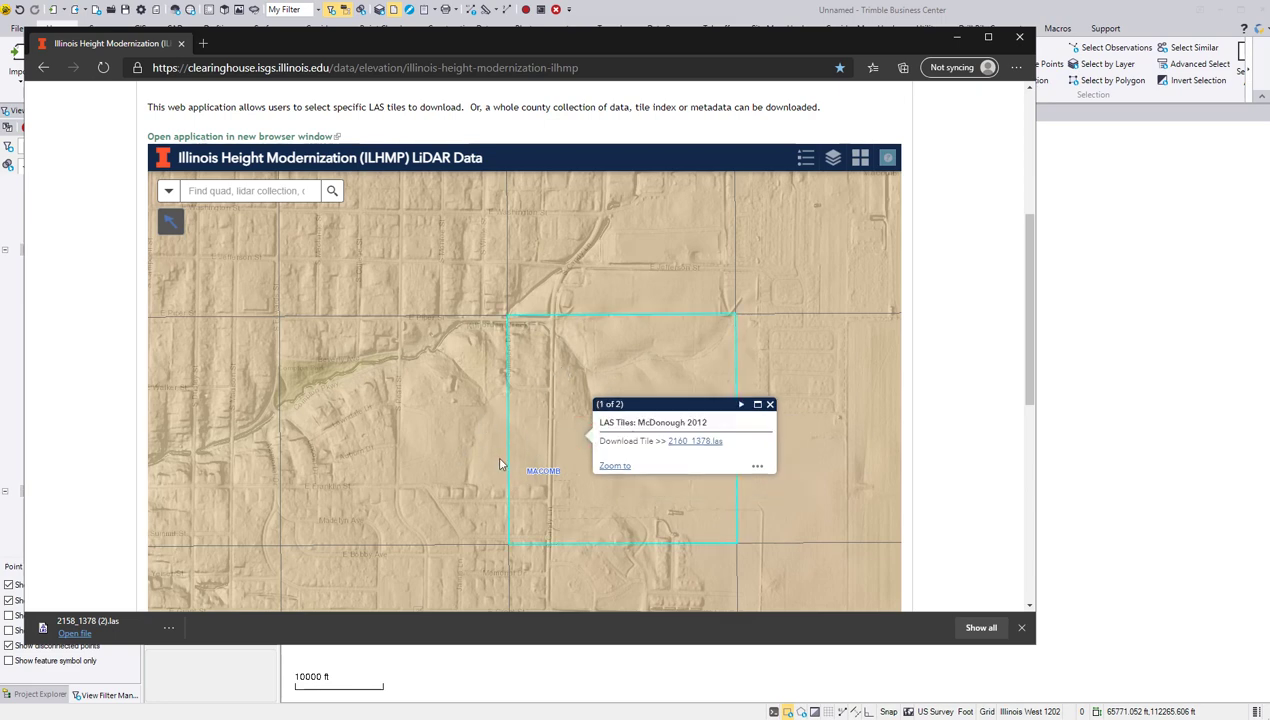
pyautogui.click(700, 441)
pyautogui.click(962, 38)
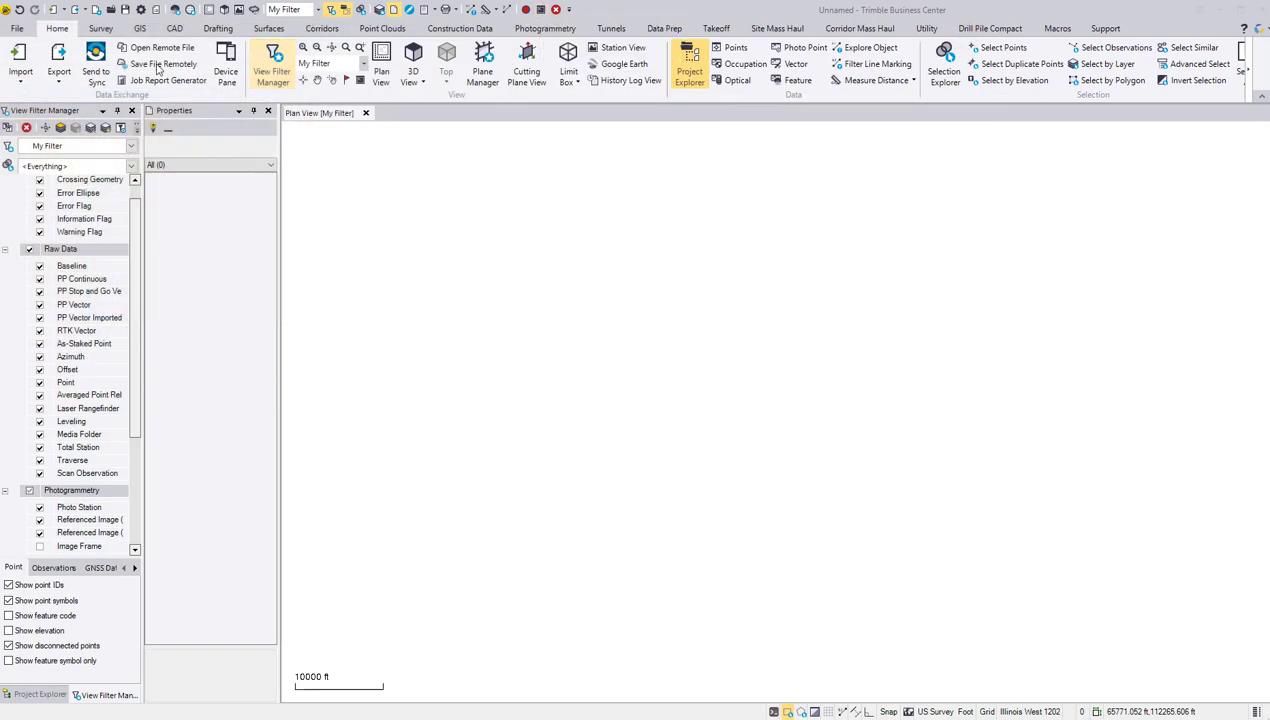
# Import 2158_1378.las as a georeferenced, grid-scaled point cloud in the project coordinate system.
pyautogui.hotkey('alt', 'Tab')
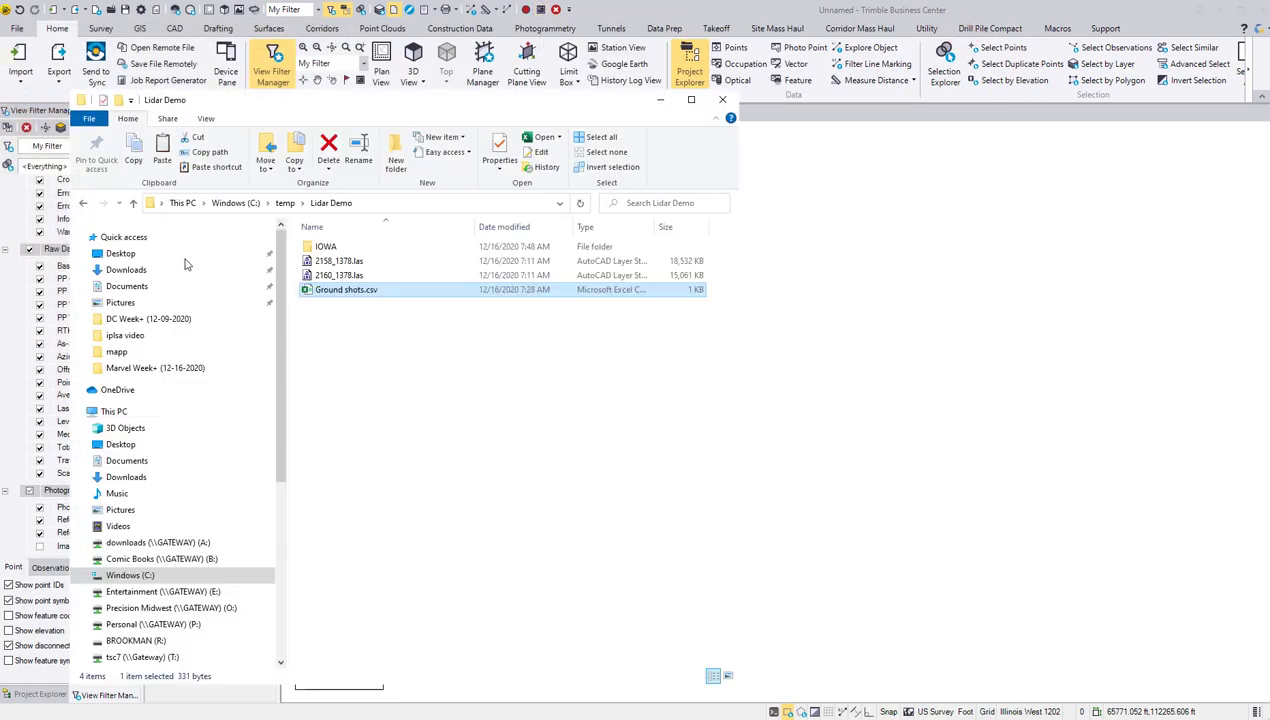
pyautogui.click(342, 261)
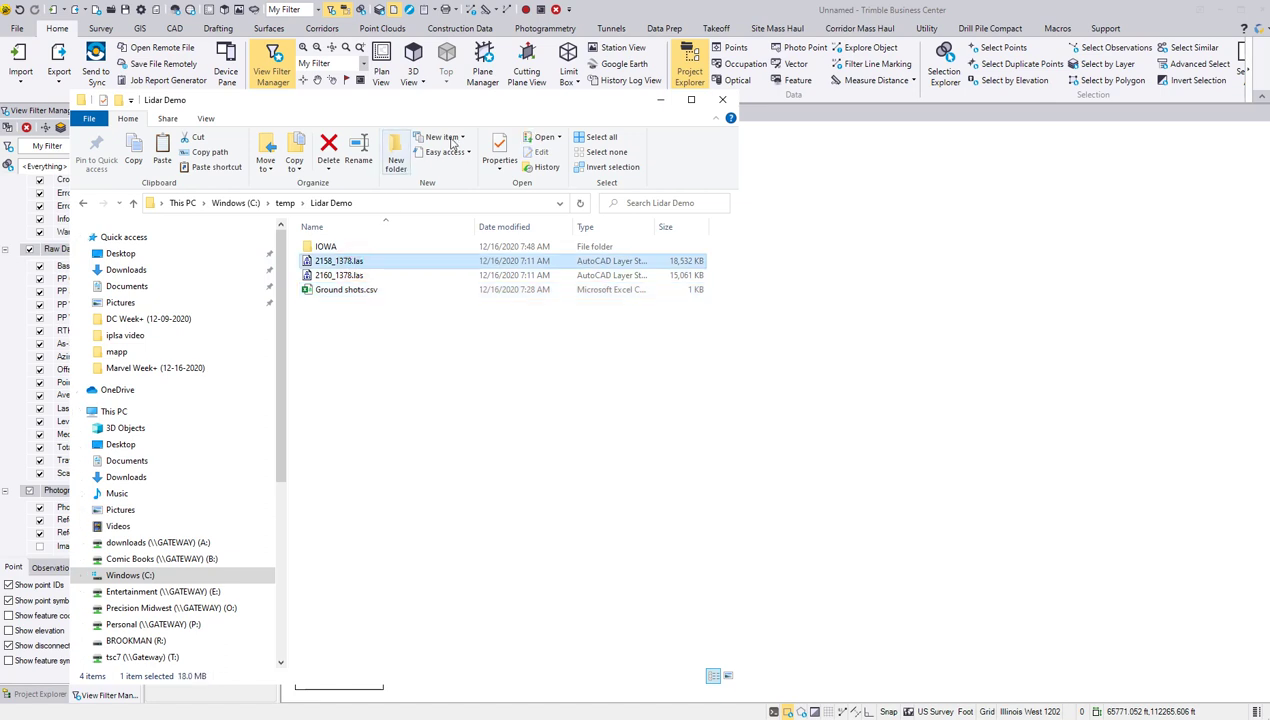
pyautogui.moveTo(329, 262); pyautogui.dragTo(947, 300)
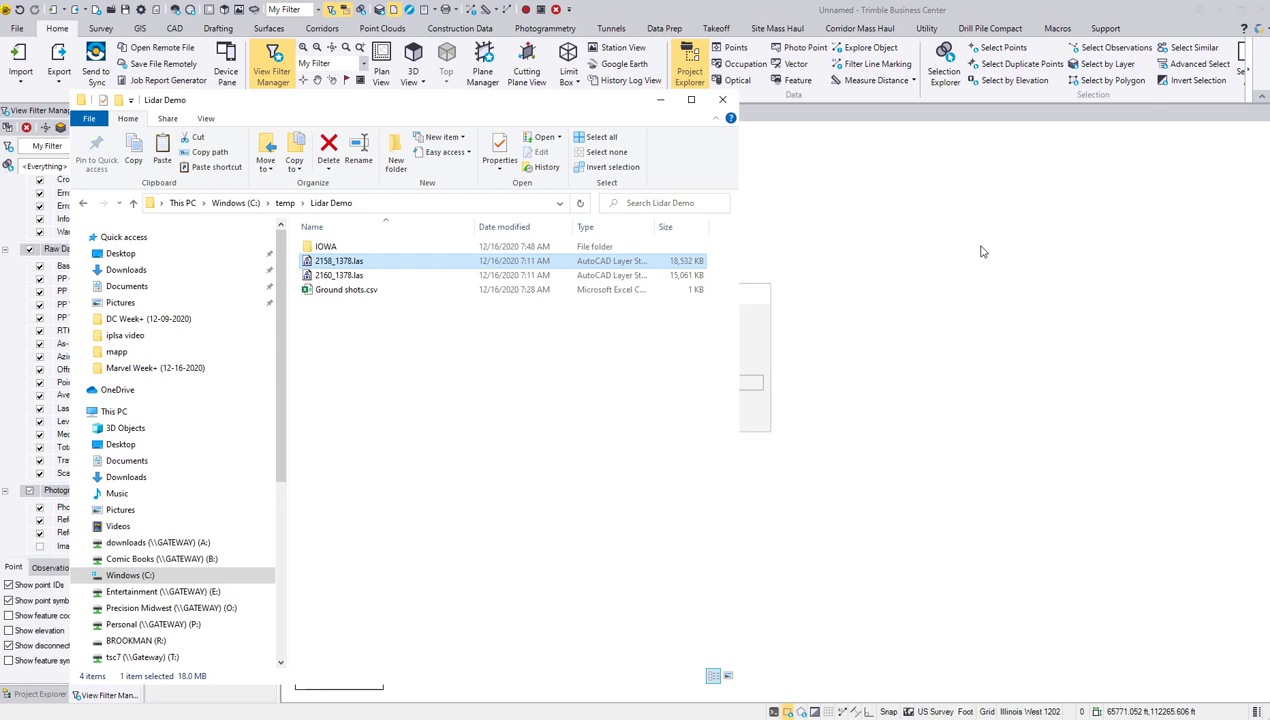
pyautogui.click(761, 150)
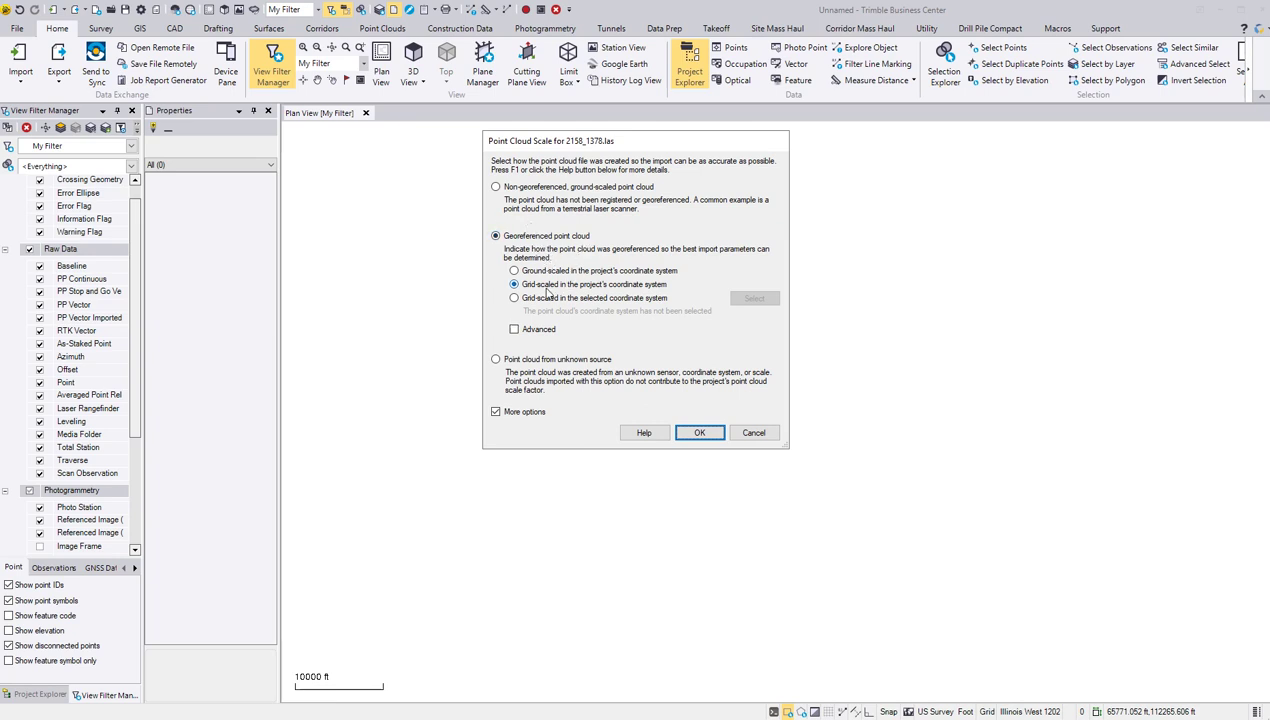
pyautogui.moveTo(594, 285)
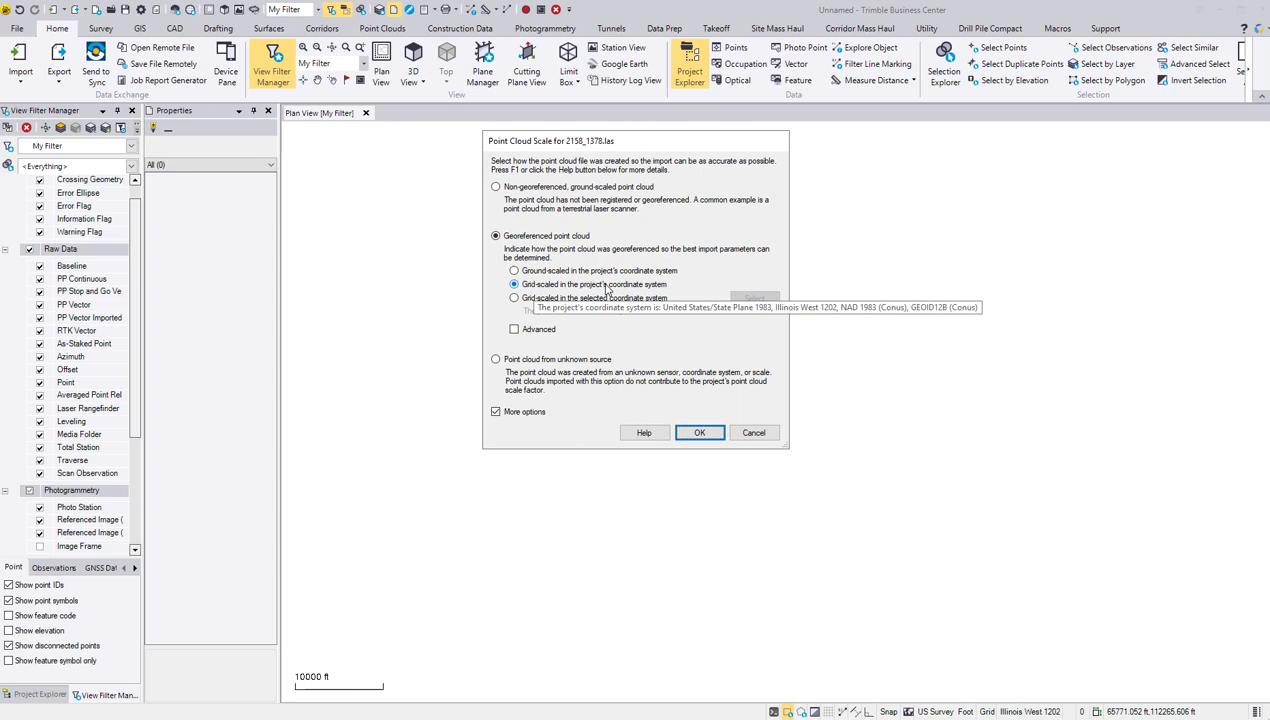
pyautogui.click(701, 434)
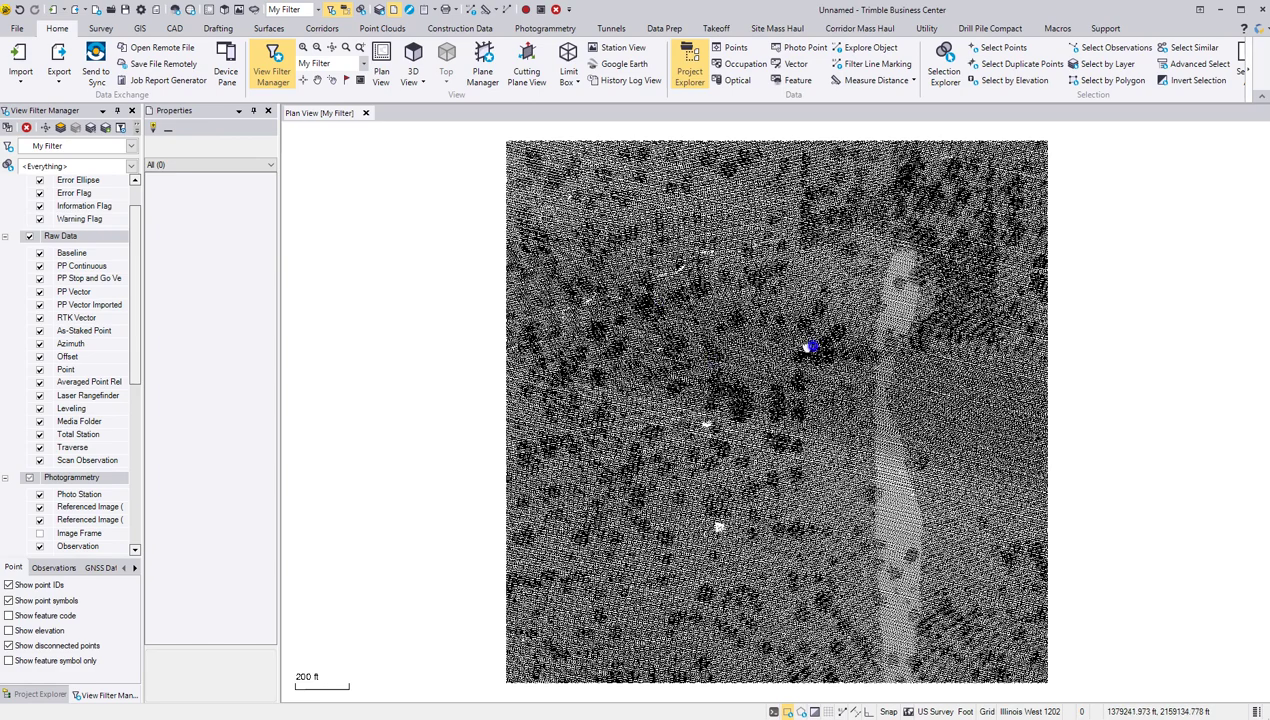
pyautogui.moveTo(805, 345); pyautogui.dragTo(686, 343, button='middle')
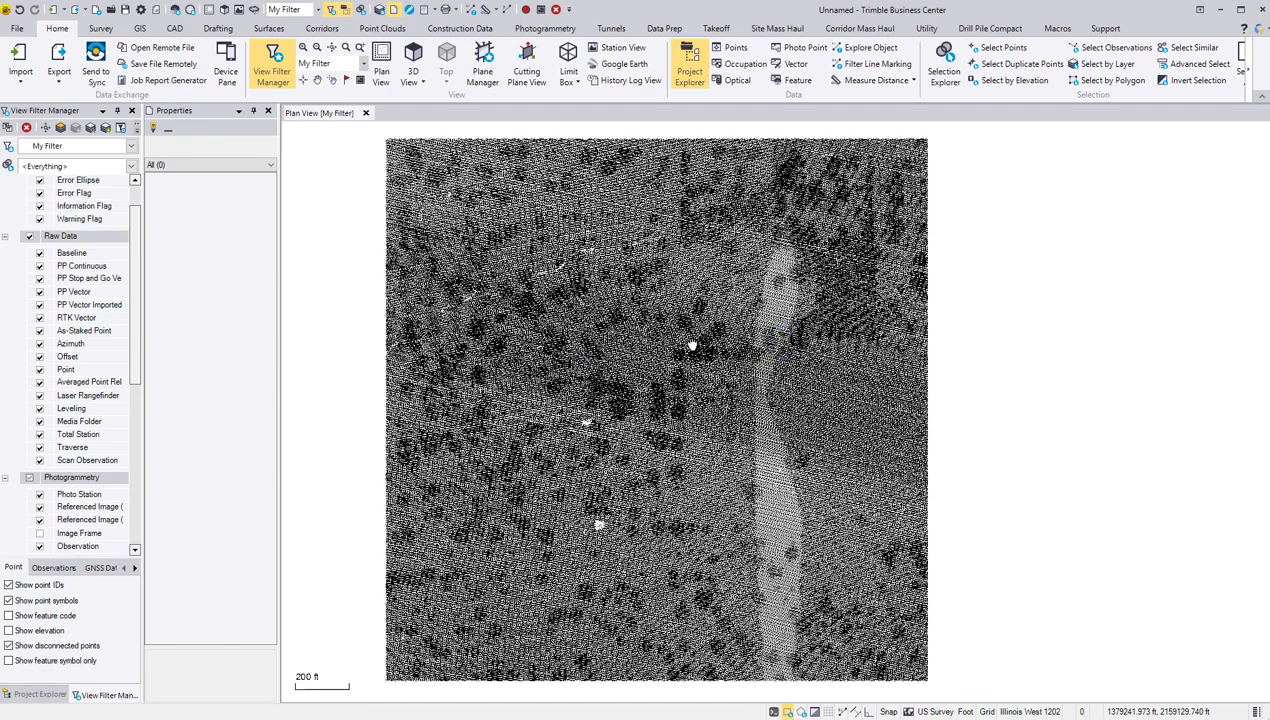
# Import 2160_1378.las with the same scale settings beside the first tile.
pyautogui.scroll(-1, 686, 343)
pyautogui.scroll(-1, 686, 343)
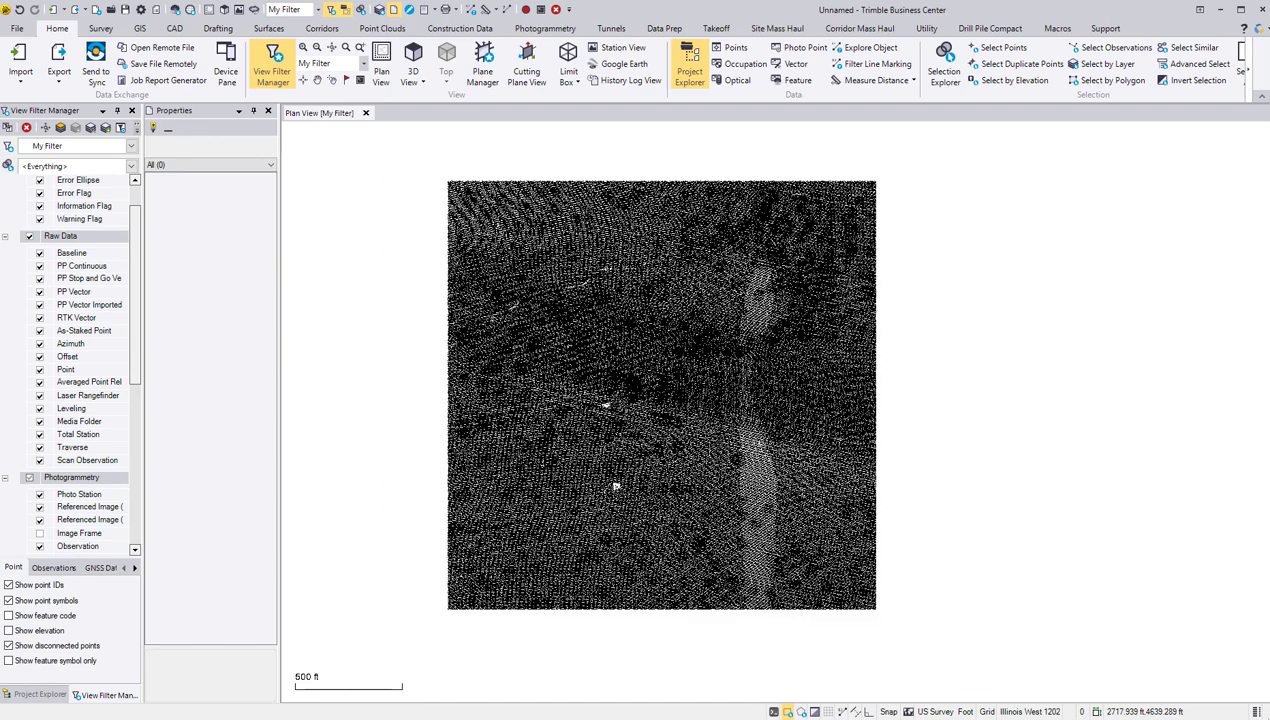
pyautogui.hotkey('alt', 'Tab')
pyautogui.click(345, 278)
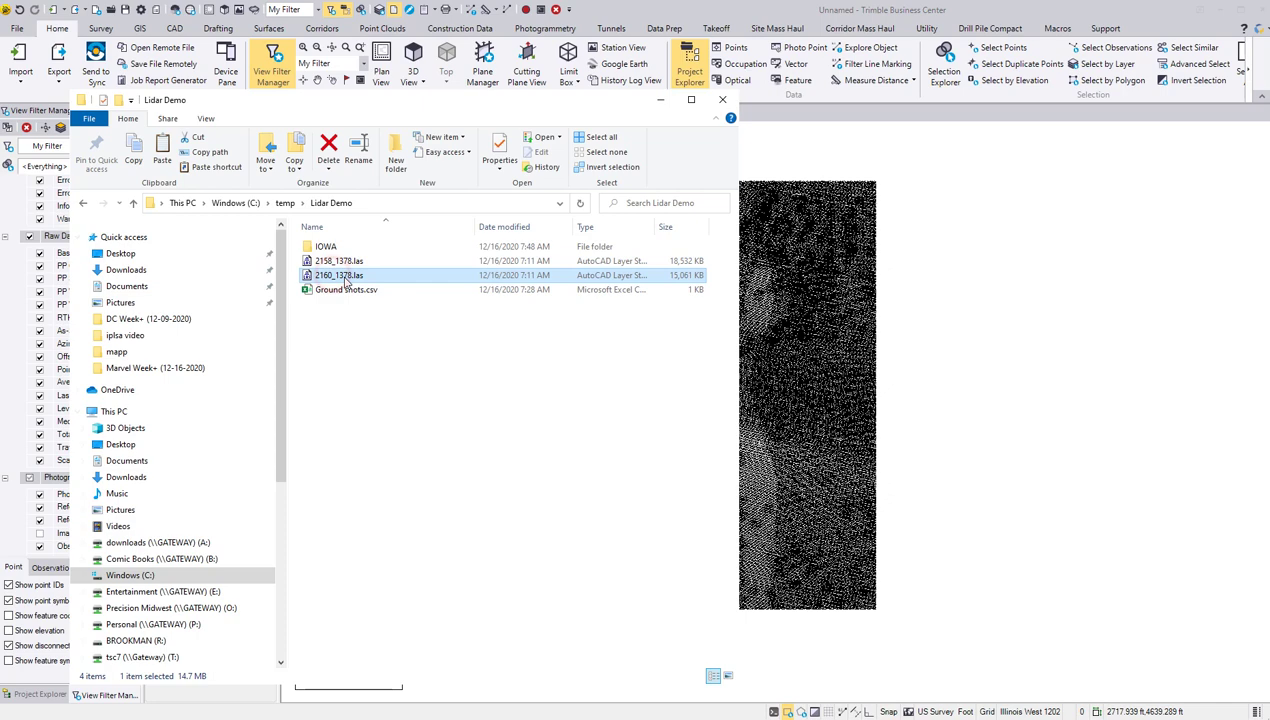
pyautogui.moveTo(345, 278); pyautogui.dragTo(1066, 357)
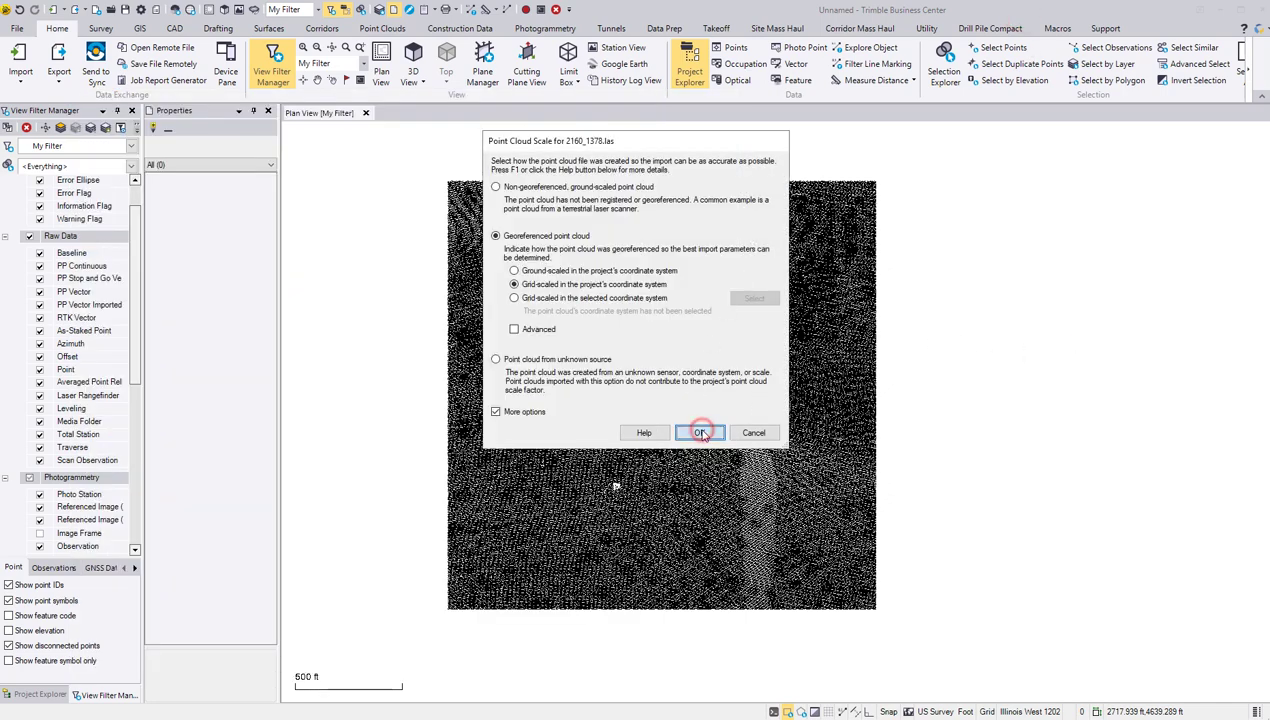
pyautogui.click(700, 432)
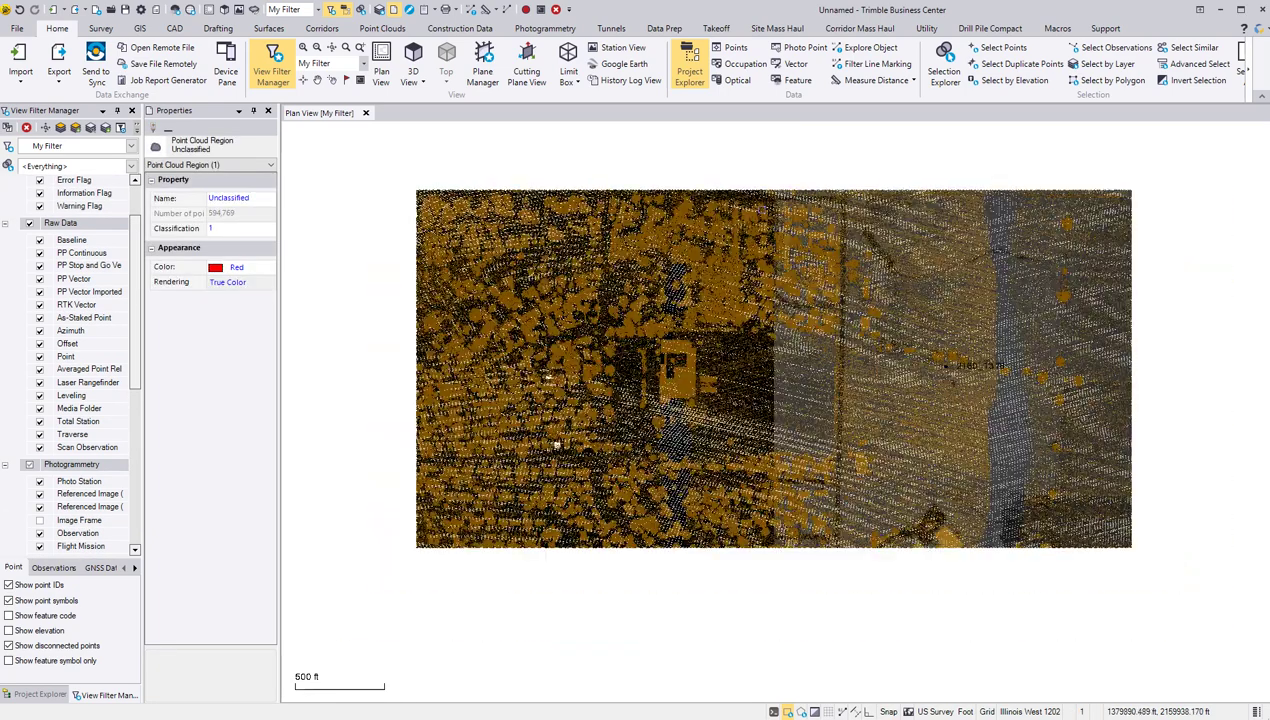
pyautogui.click(950, 241)
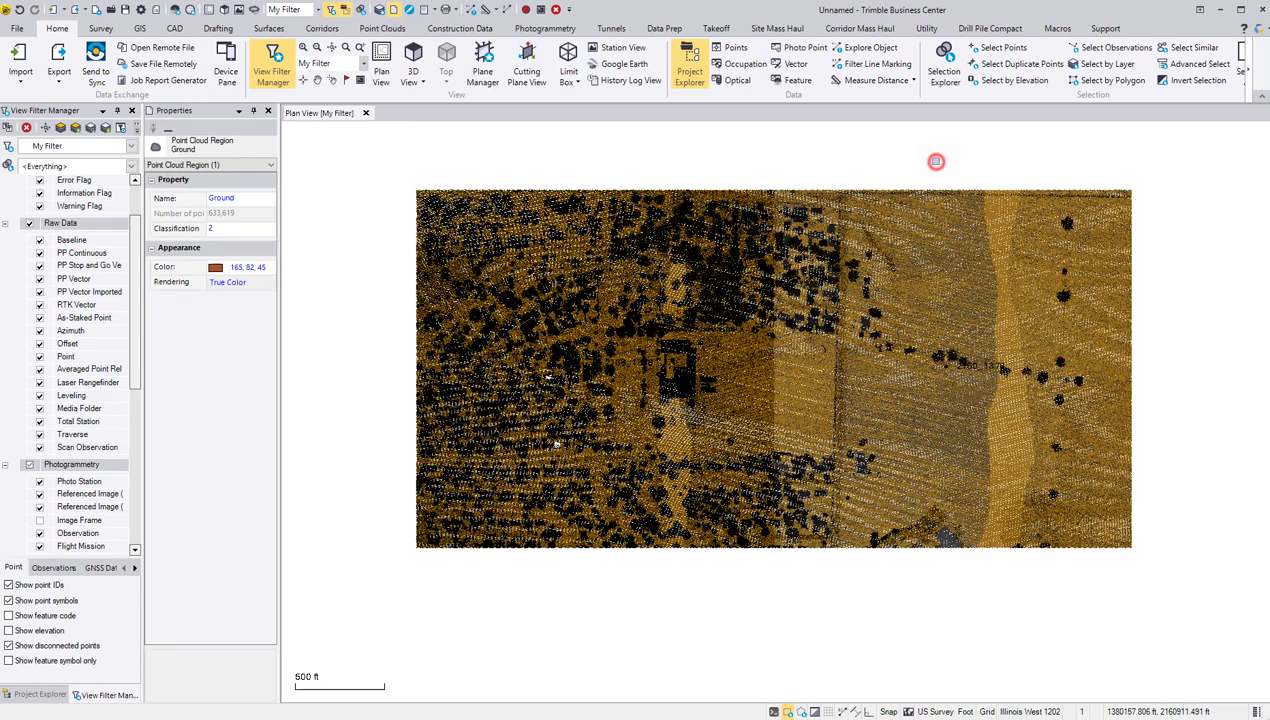
pyautogui.click(936, 161)
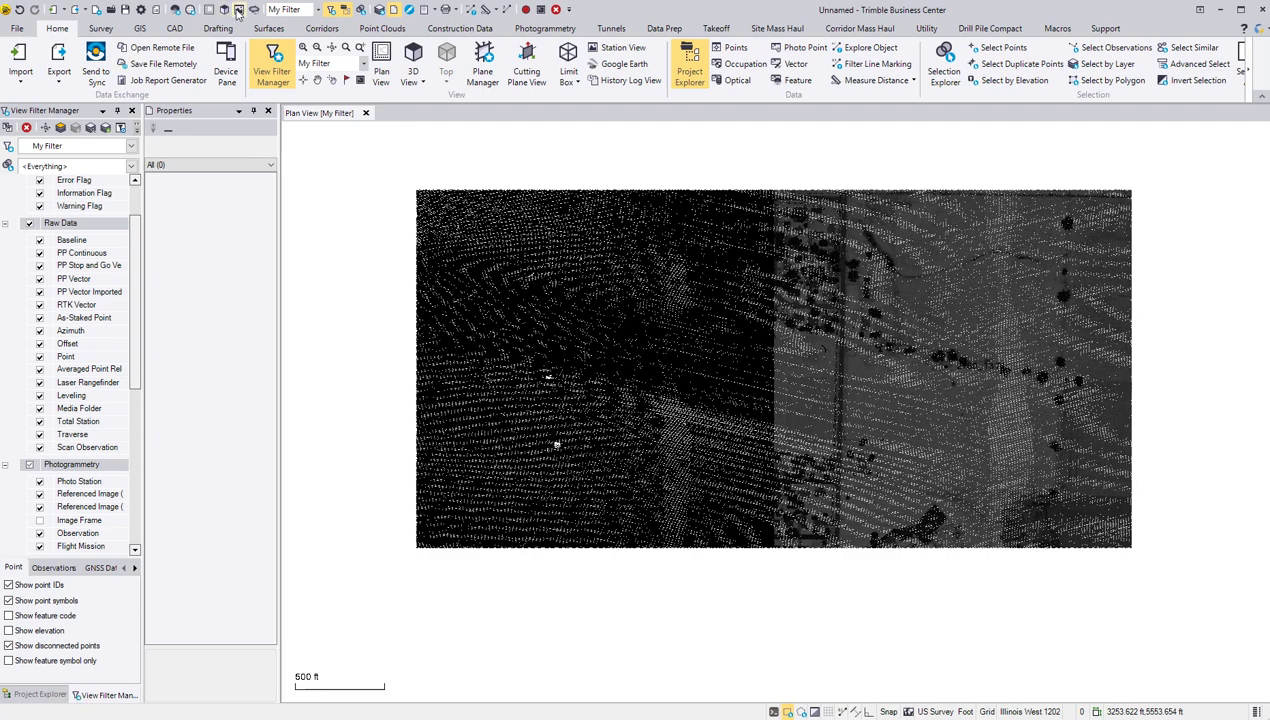
# Hide the Default, Low Point (Noise) and Unclassified regions in View Filter Manager, leaving Ground.
pyautogui.click(331, 14)
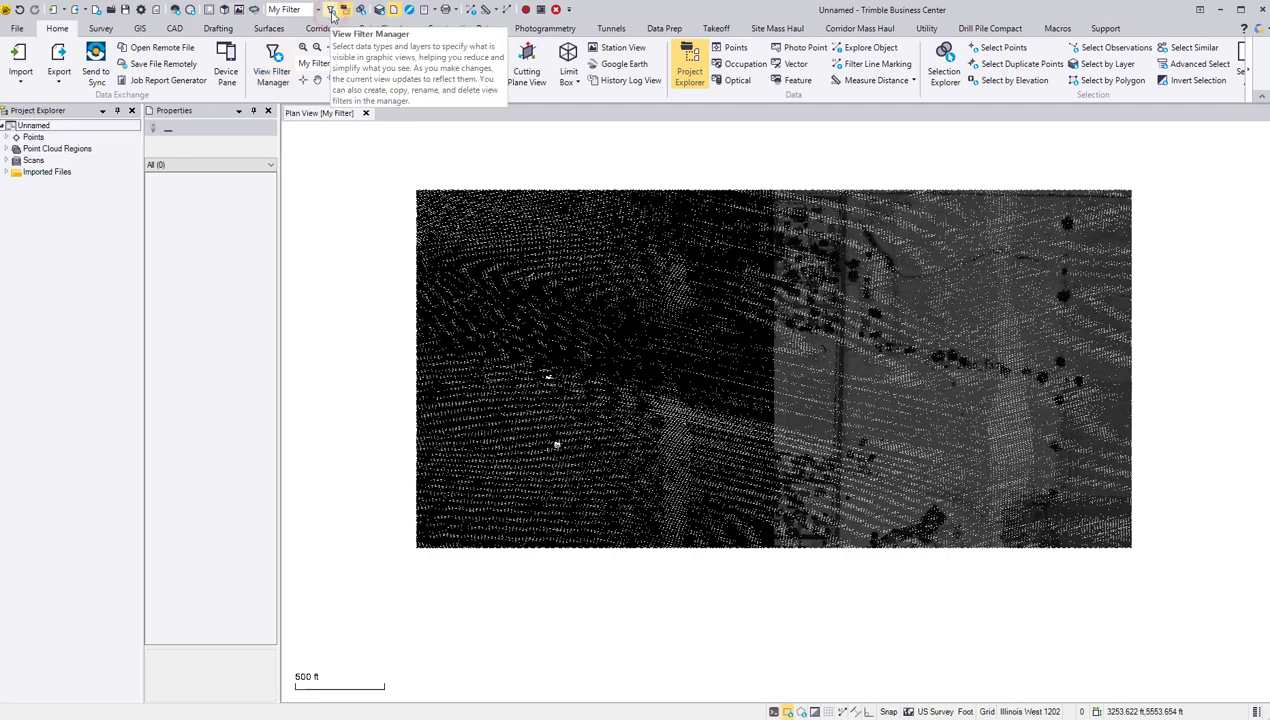
pyautogui.click(334, 14)
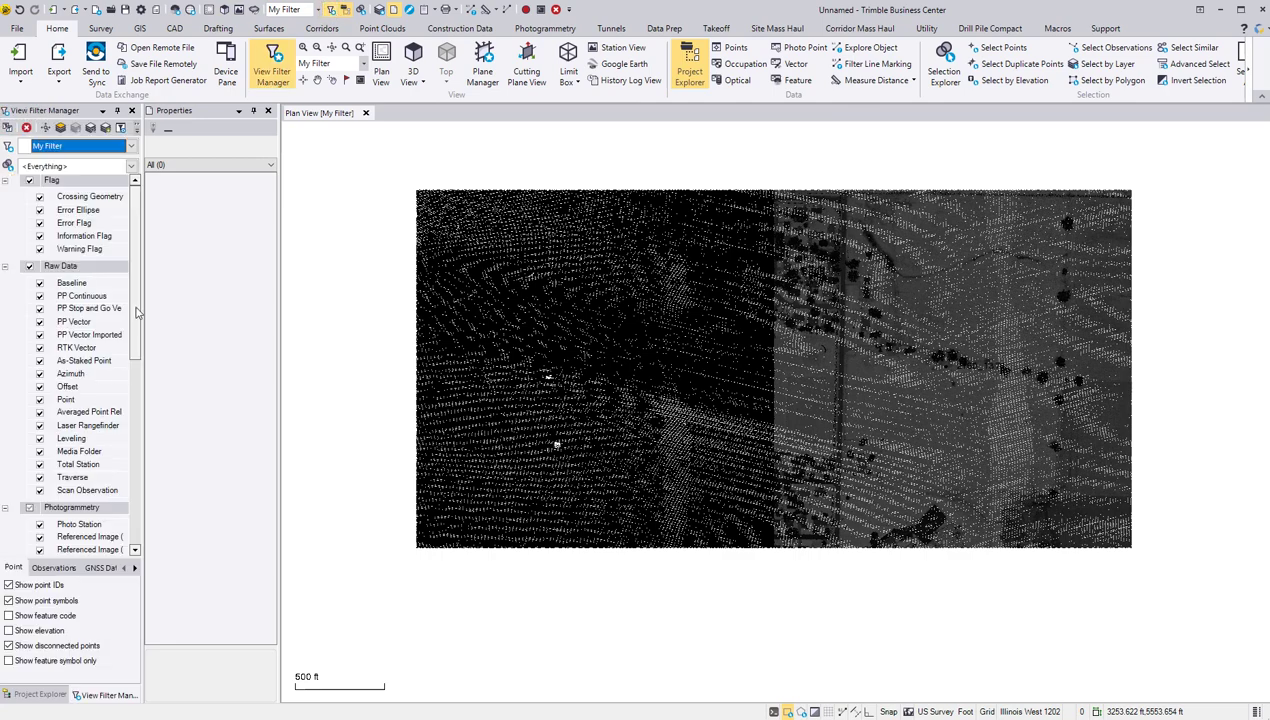
pyautogui.moveTo(137, 313); pyautogui.dragTo(142, 510)
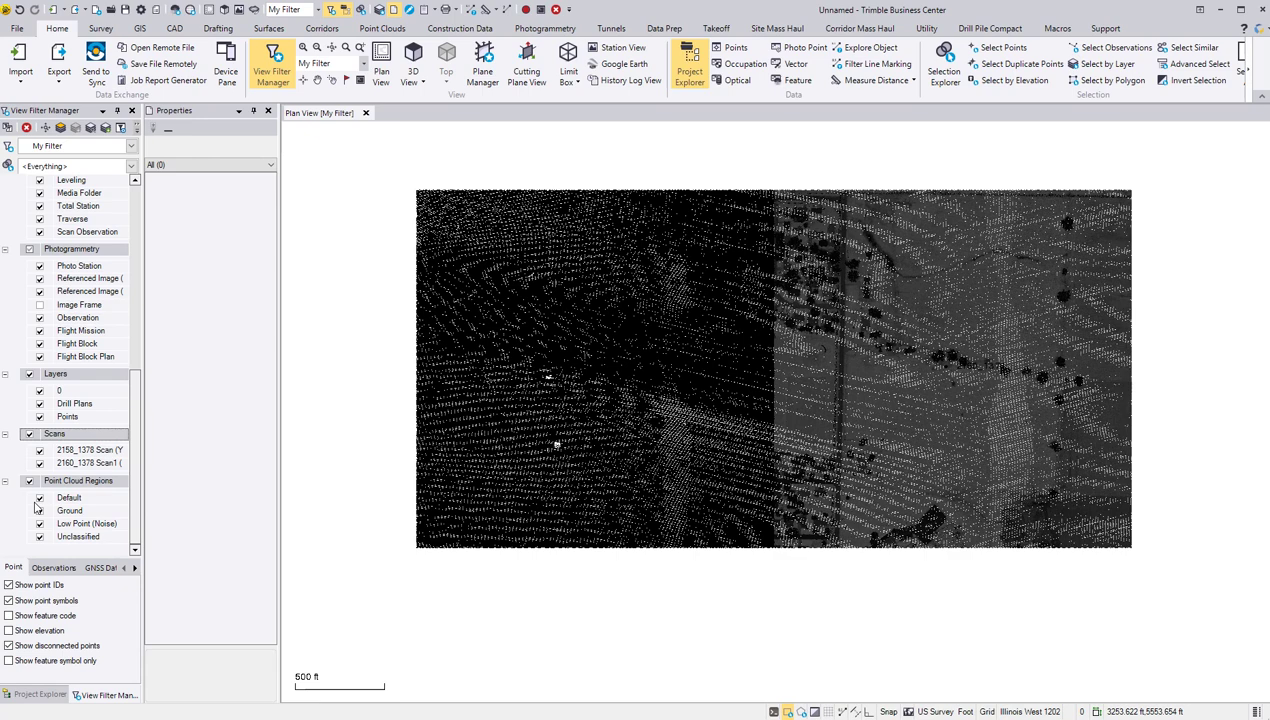
pyautogui.click(40, 499)
pyautogui.click(40, 524)
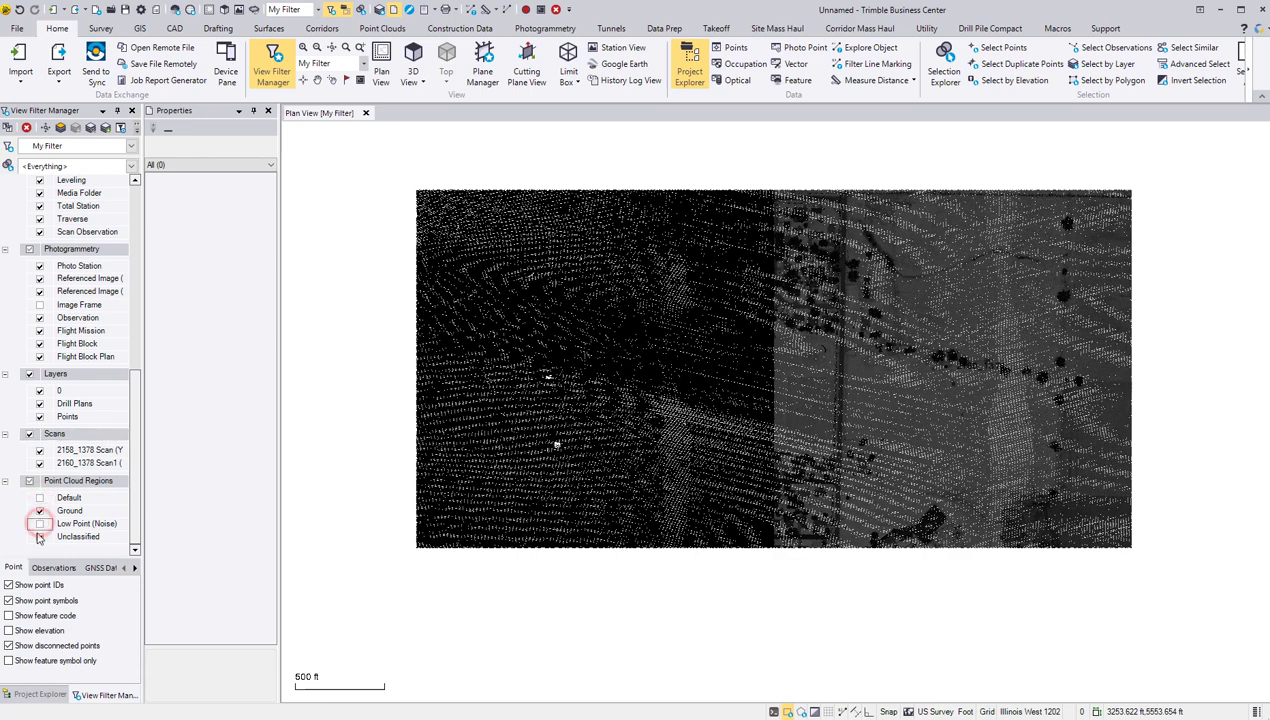
pyautogui.click(40, 537)
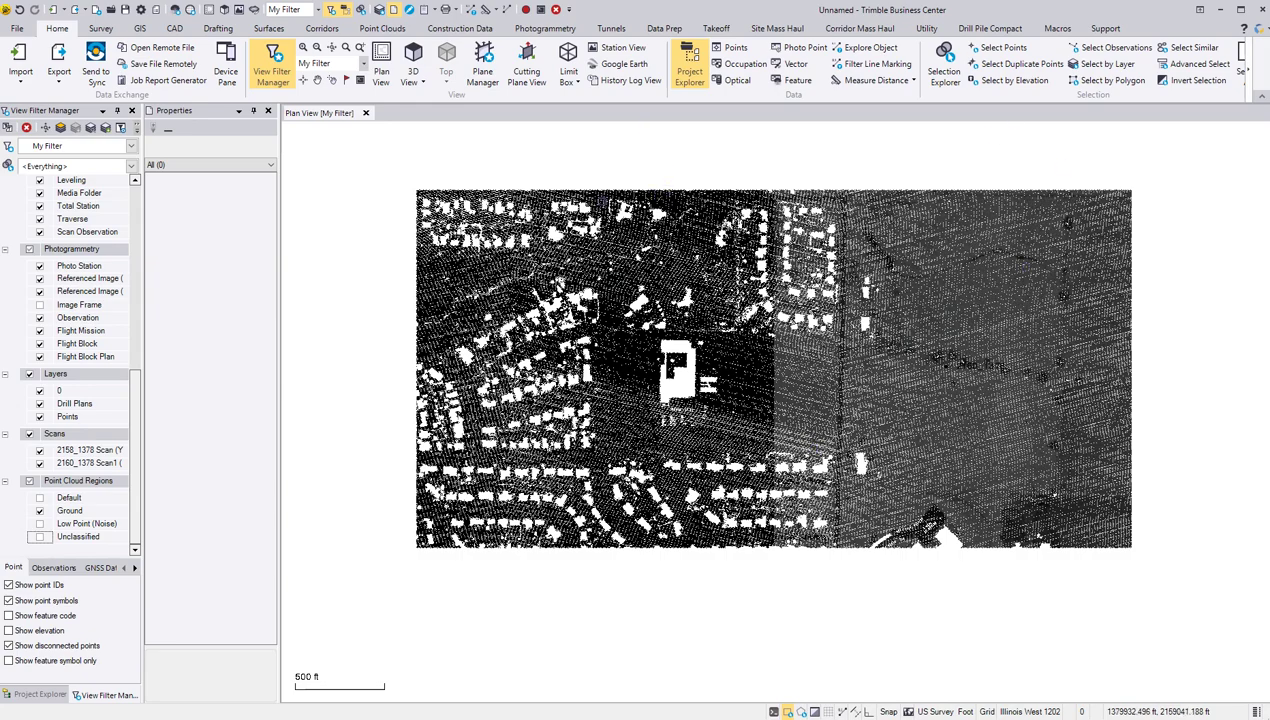
pyautogui.scroll(1, 815, 375)
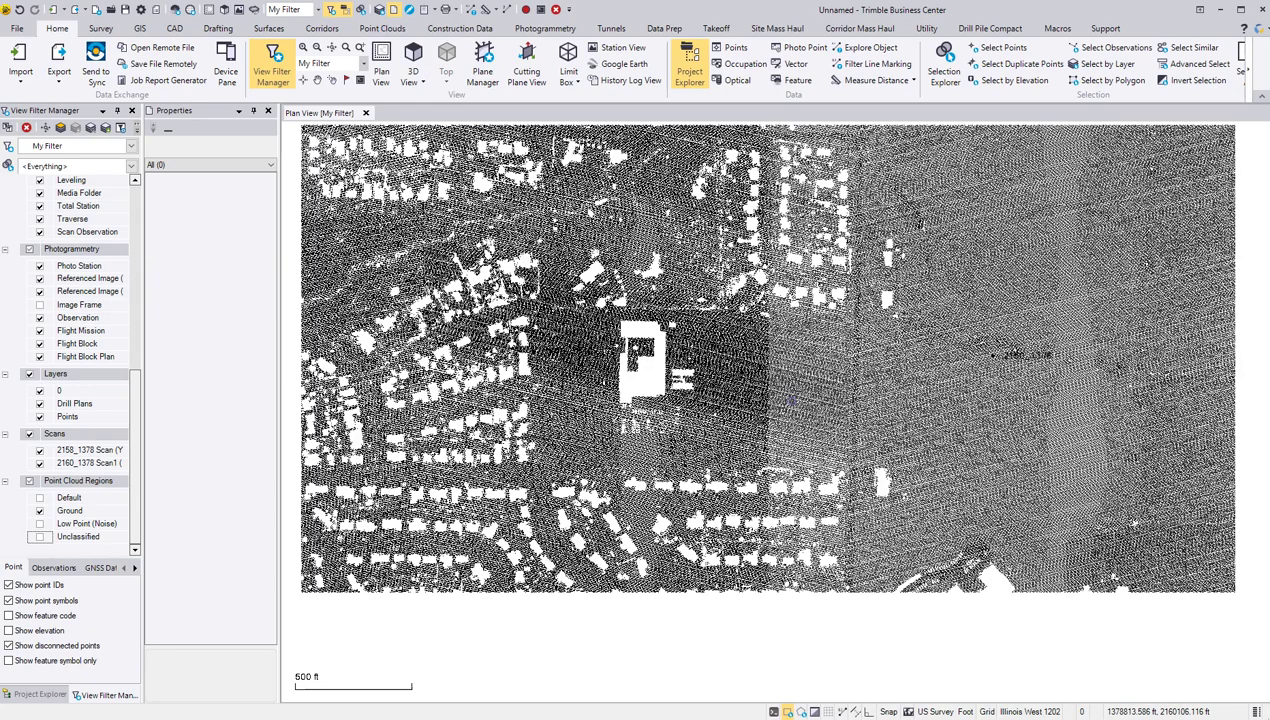
pyautogui.scroll(1, 815, 375)
pyautogui.scroll(1, 815, 375)
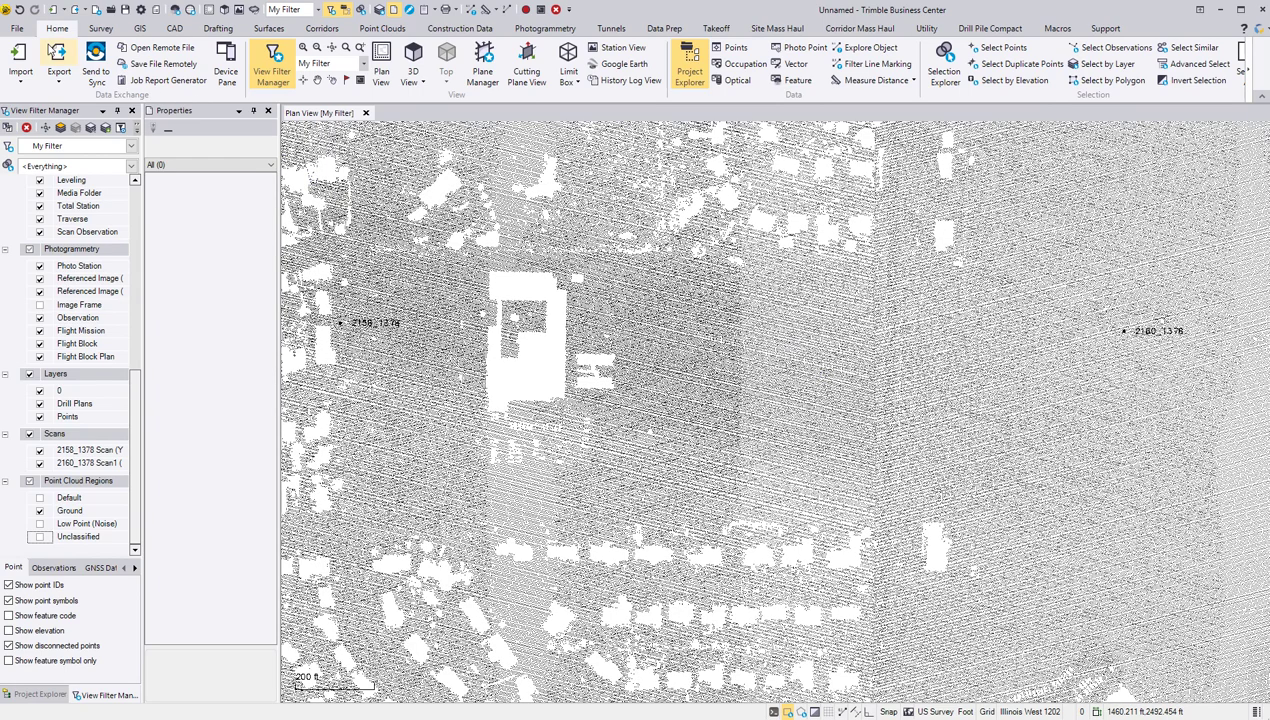
# Import Ground shots.csv with the P,N,E,elev,Code (Unknown) format and zoom onto points 1–9.
pyautogui.click(20, 60)
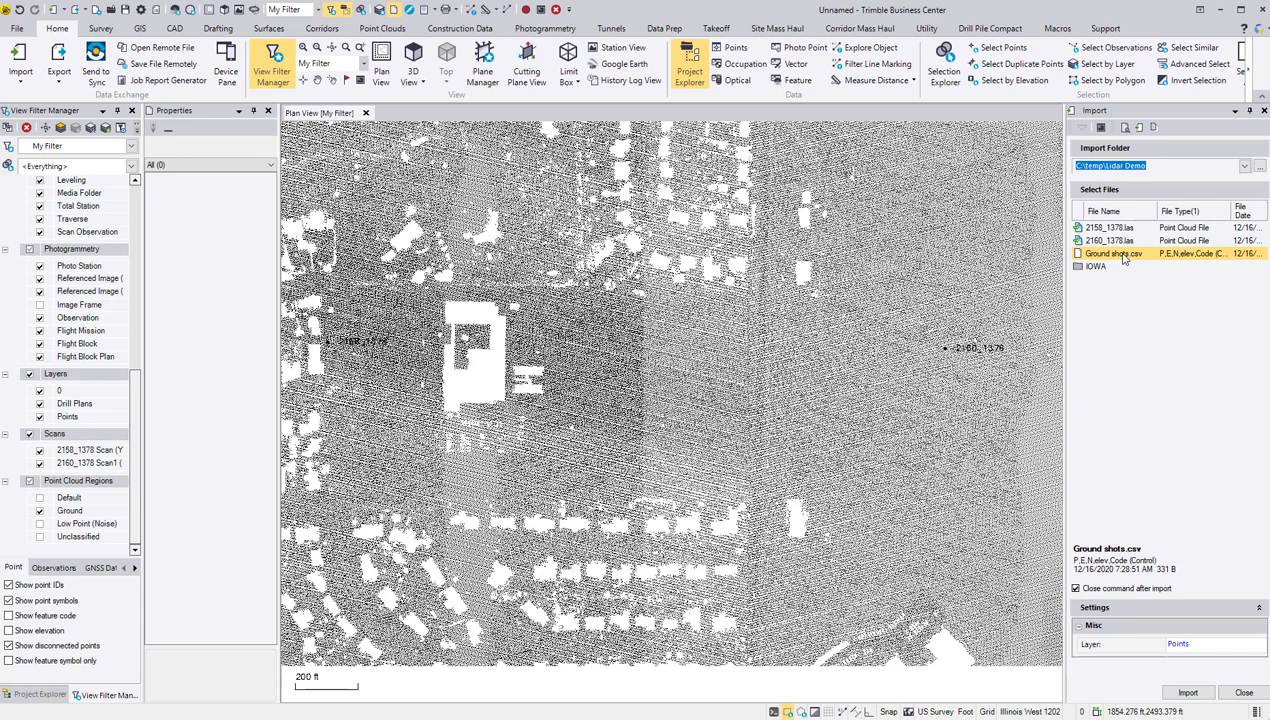
pyautogui.doubleClick(1115, 254)
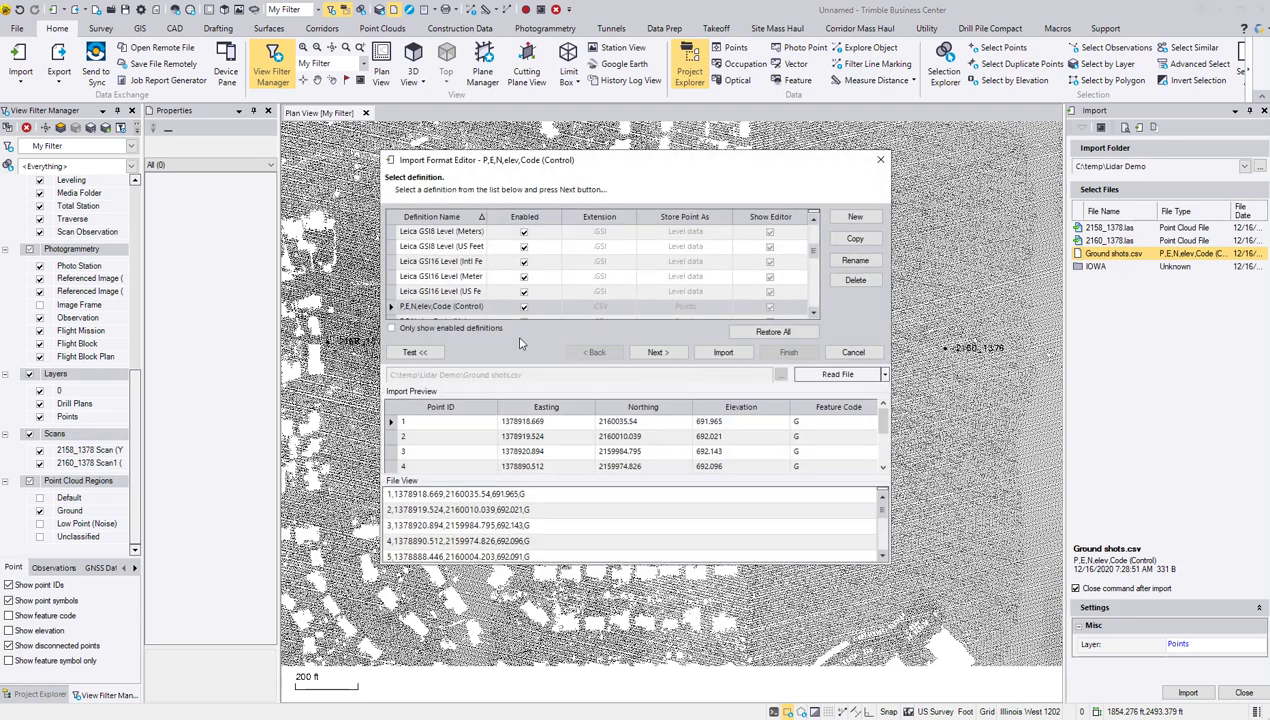
pyautogui.scroll(-1, 424, 303)
pyautogui.scroll(-1, 424, 300)
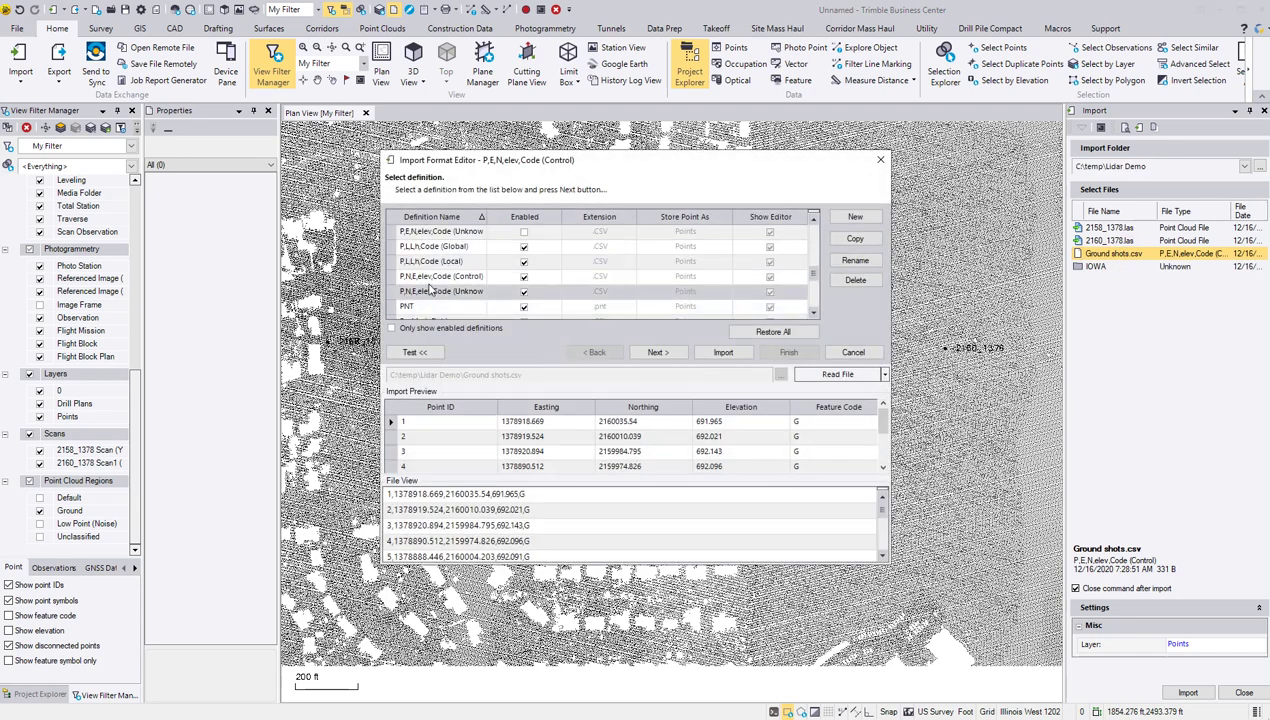
pyautogui.click(429, 291)
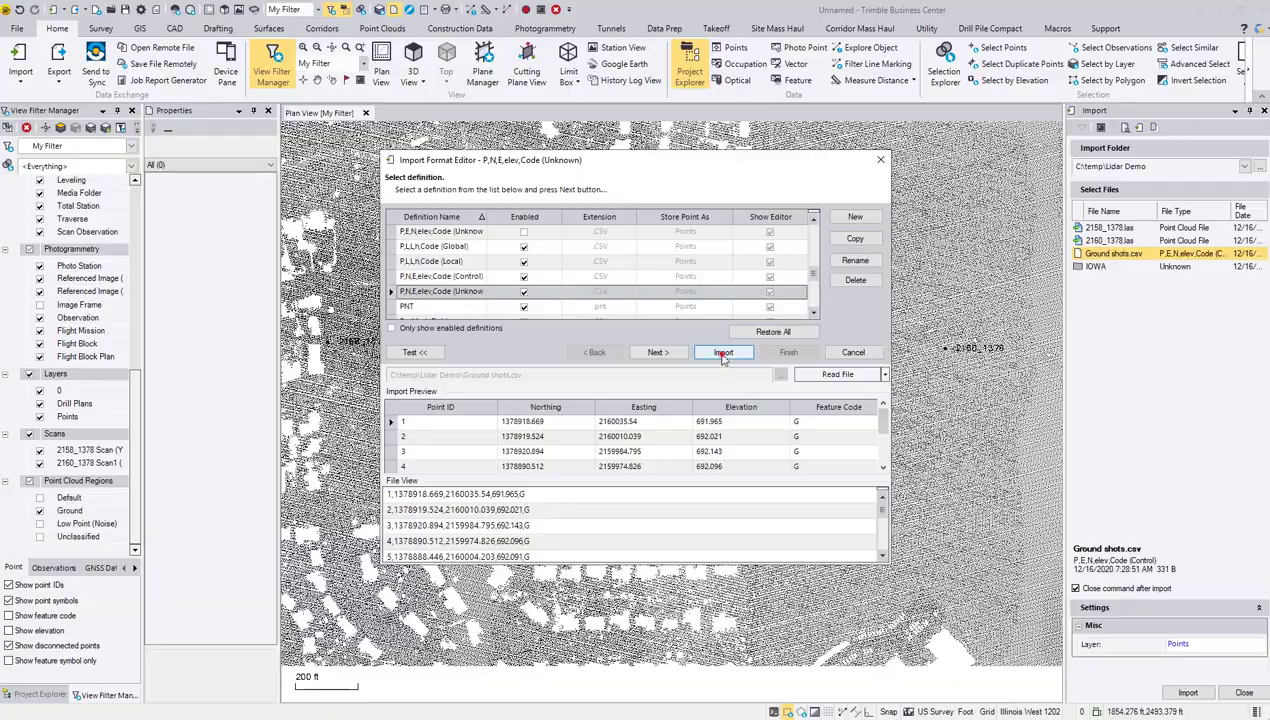
pyautogui.click(722, 352)
pyautogui.scroll(2, 780, 430)
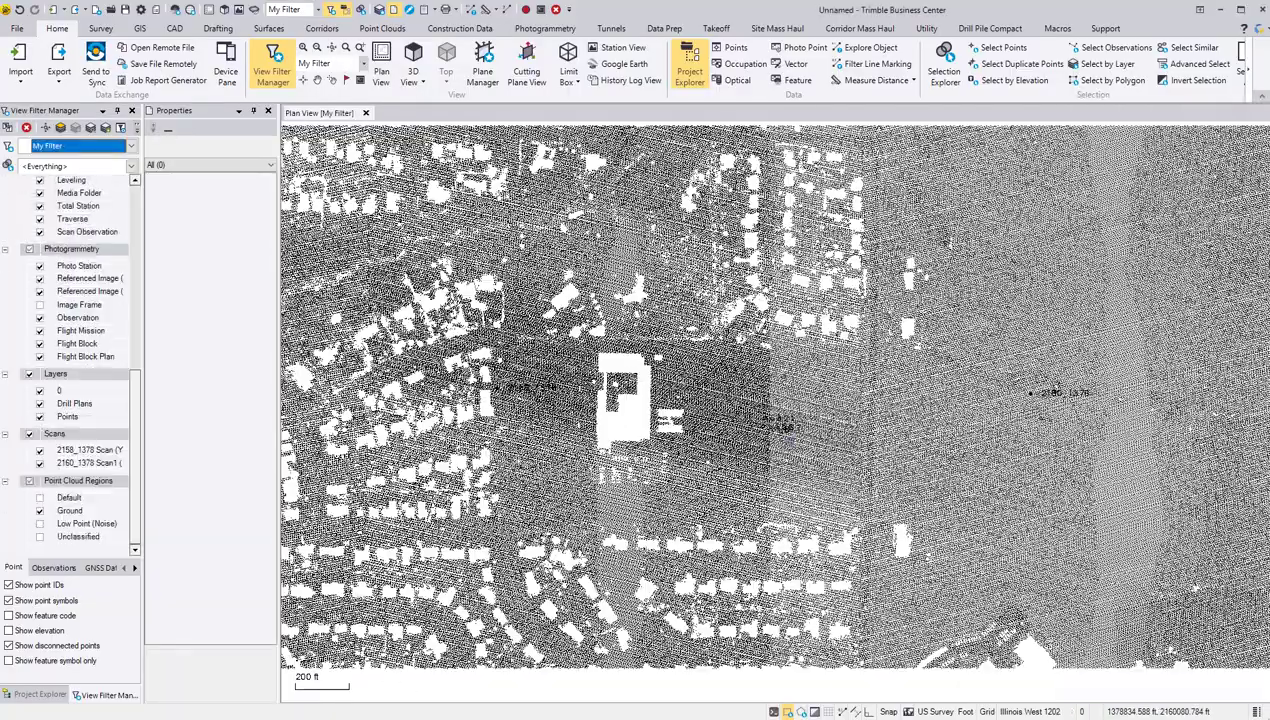
pyautogui.scroll(2, 780, 430)
pyautogui.scroll(5, 776, 426)
pyautogui.scroll(5, 776, 426)
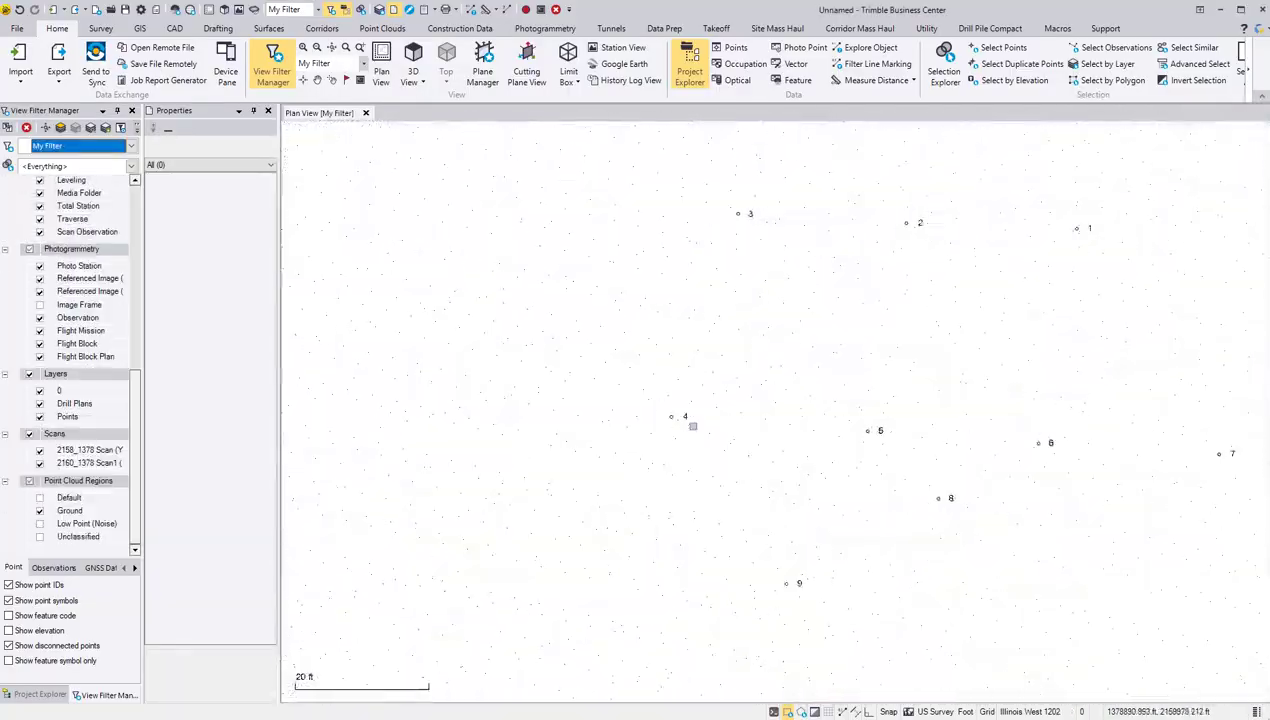
pyautogui.scroll(2, 692, 428)
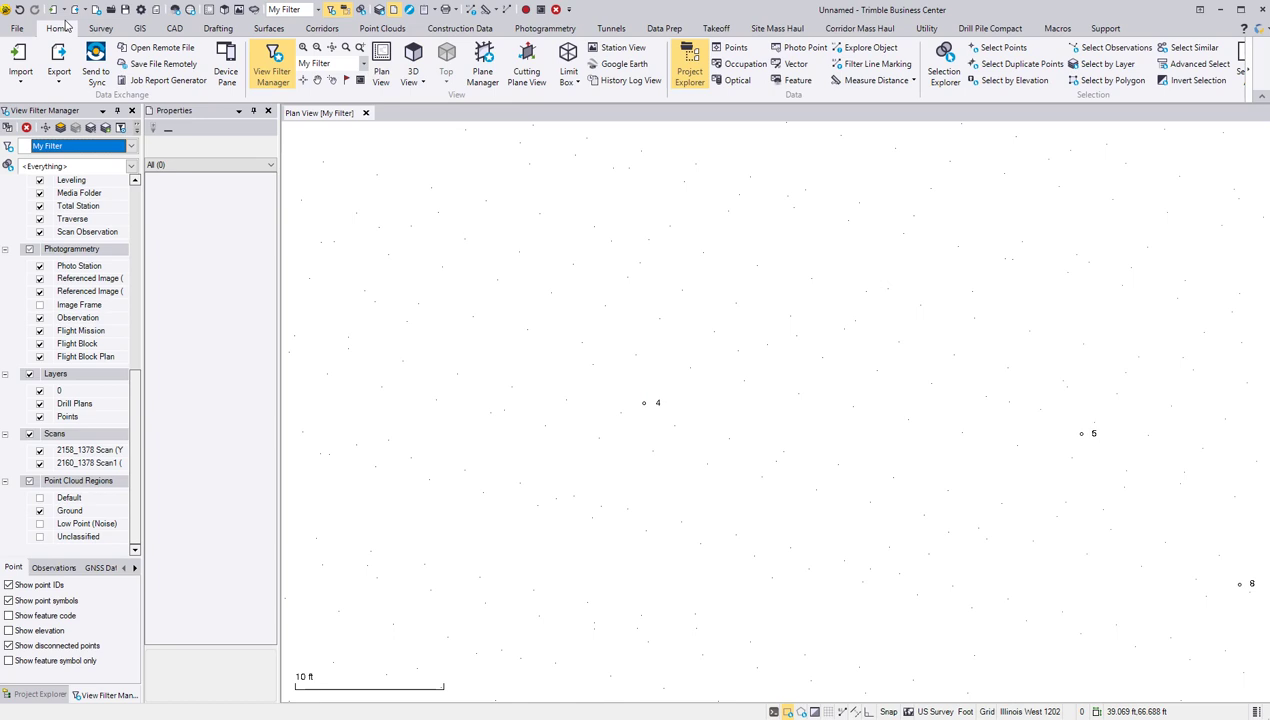
# Measure from point 4 to an adjacent ground point: 1.704 ft horizontal.
pyautogui.click(882, 80)
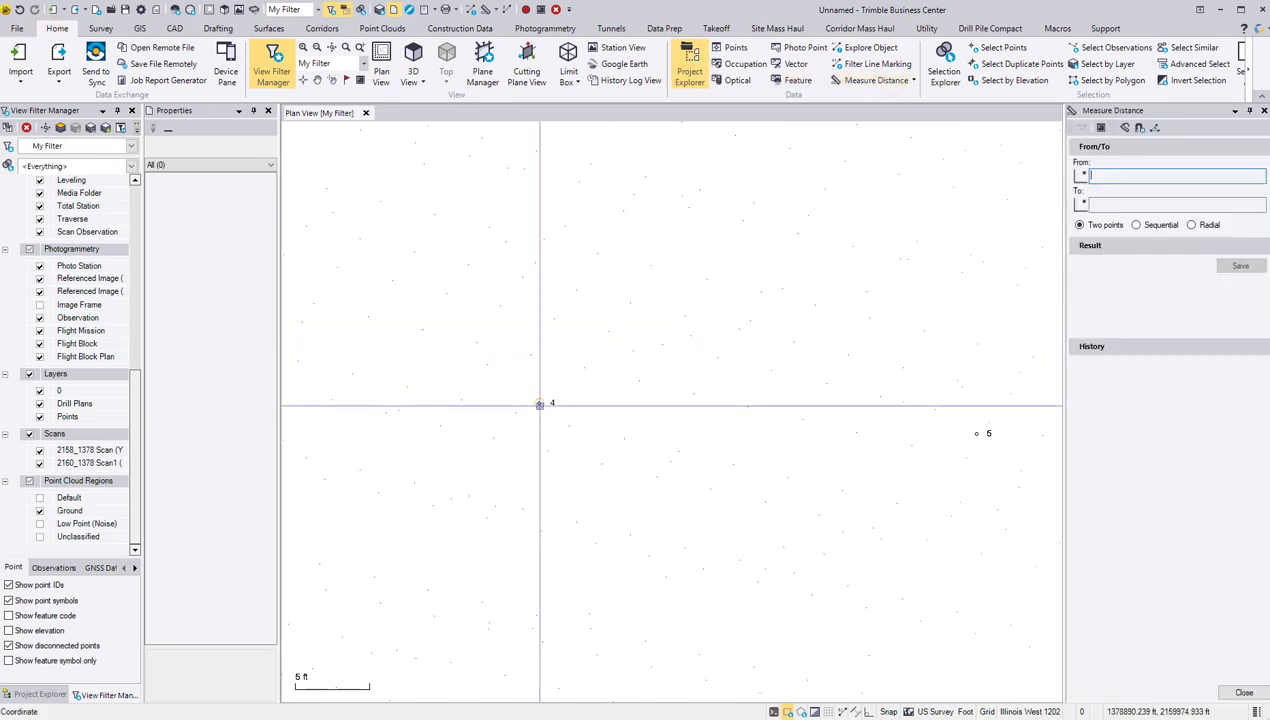
pyautogui.click(539, 404)
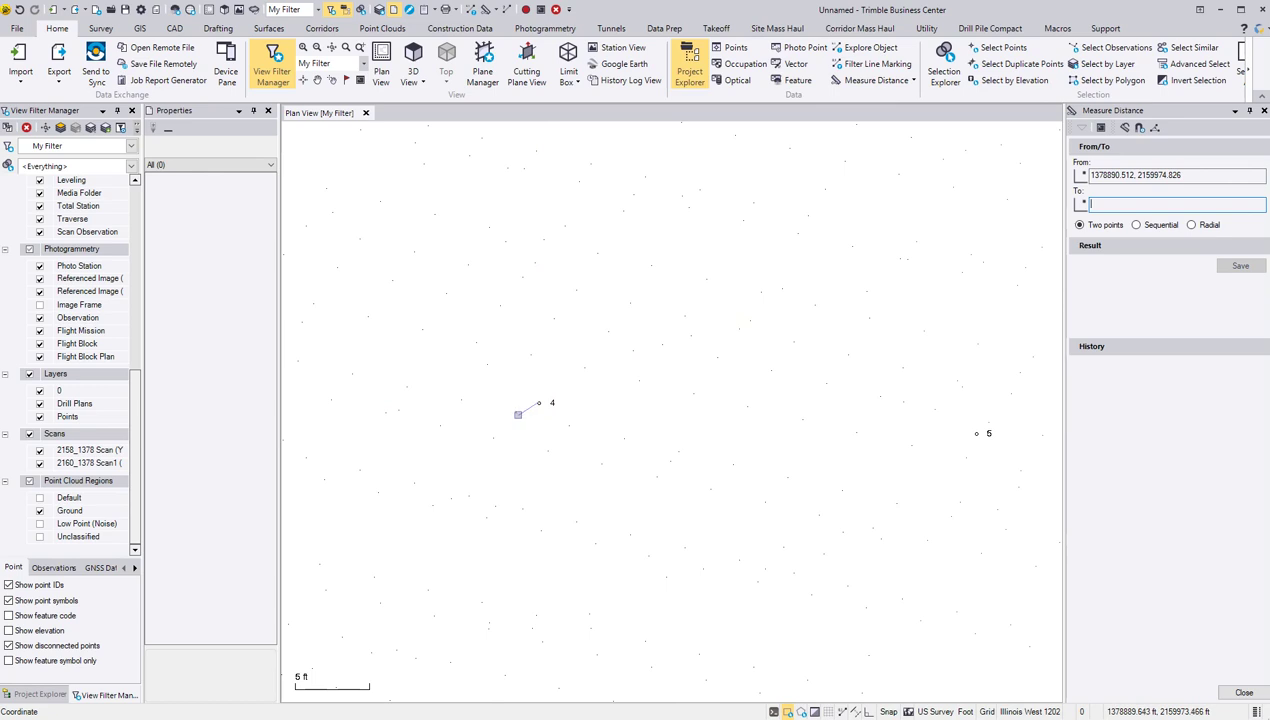
pyautogui.click(516, 413)
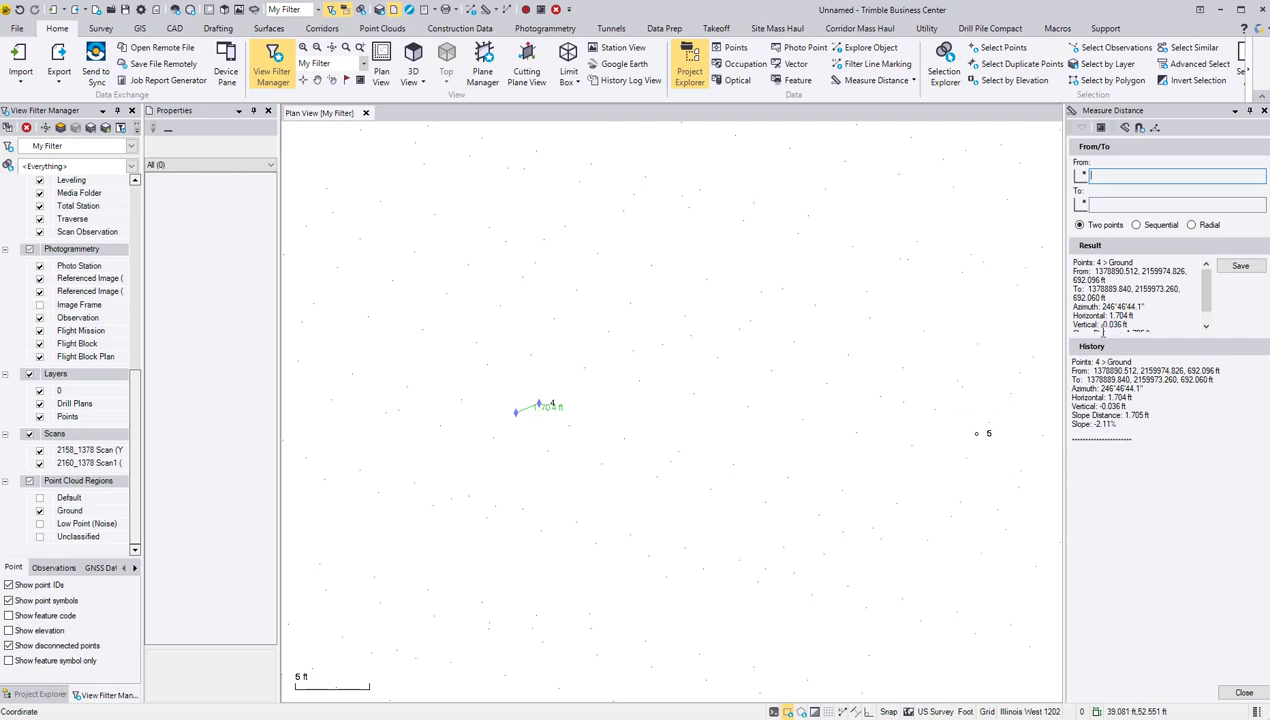
pyautogui.scroll(-3, 437, 349)
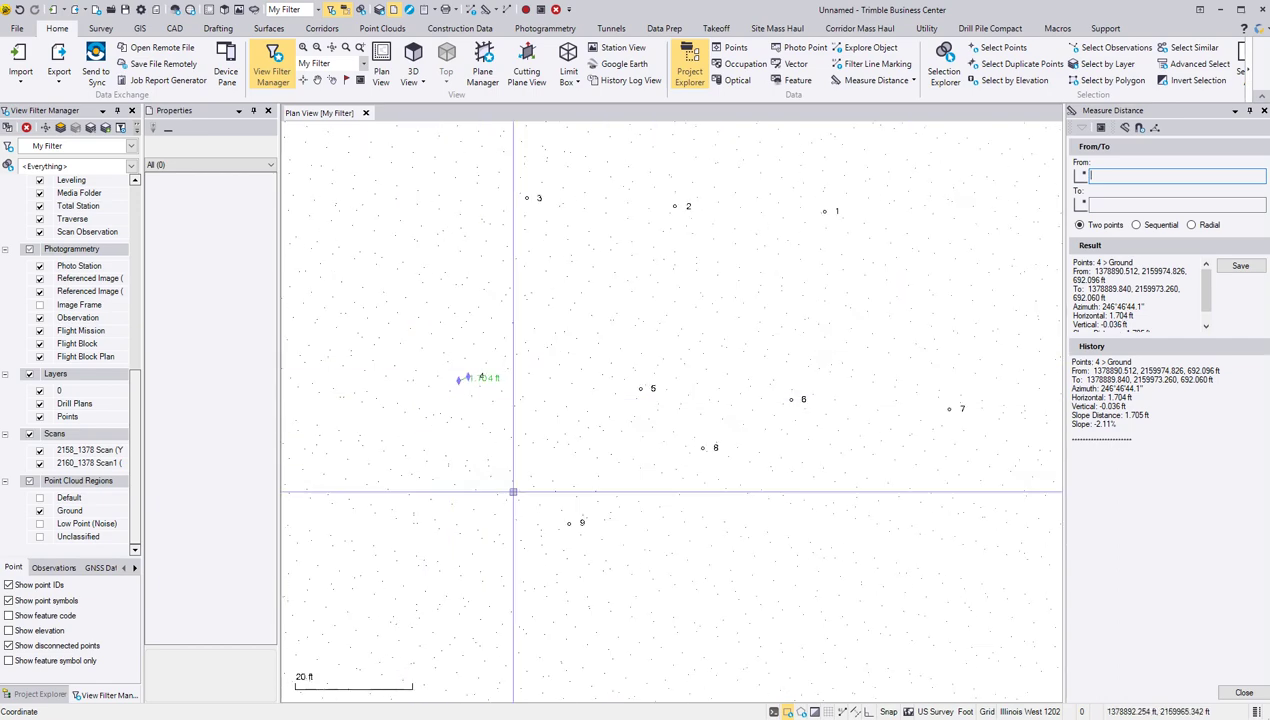
pyautogui.scroll(2, 571, 541)
pyautogui.scroll(2, 569, 537)
pyautogui.scroll(1, 567, 516)
pyautogui.scroll(1, 567, 455)
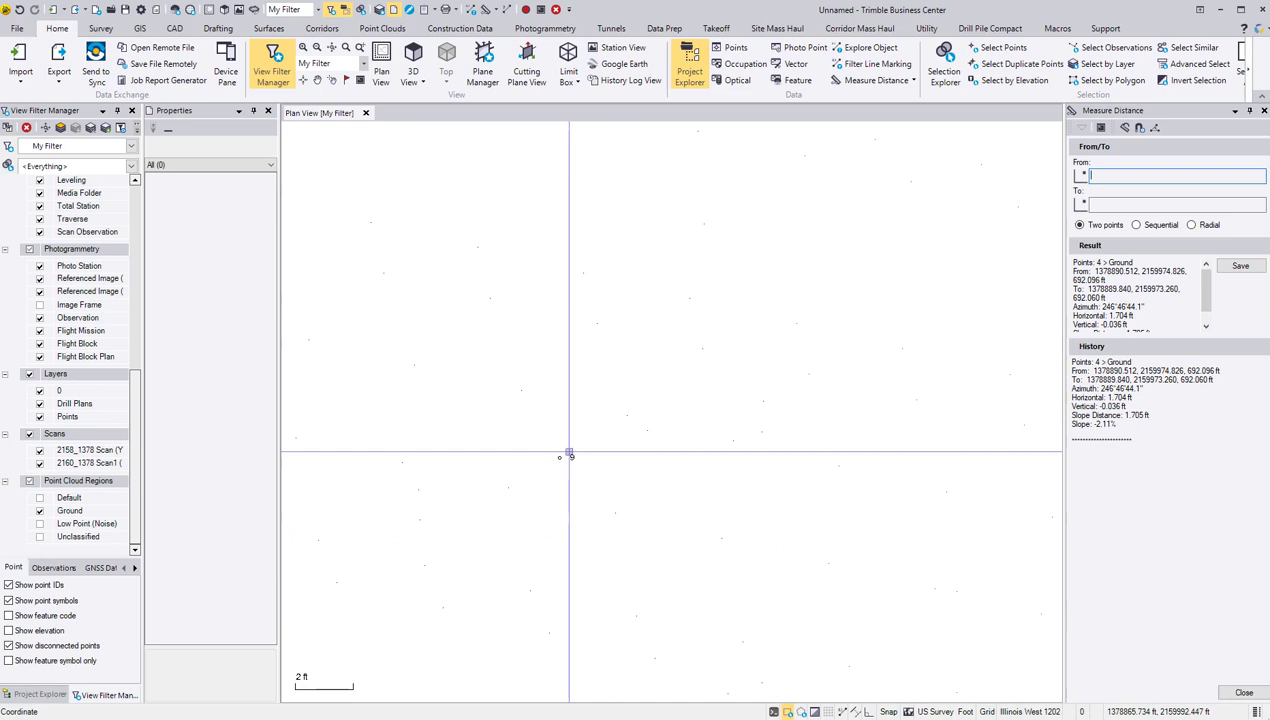
pyautogui.scroll(1, 558, 457)
# Measure from point 9 to its neighbouring ground point (2.023 ft), then close the Measure Distance pane.
pyautogui.click(558, 457)
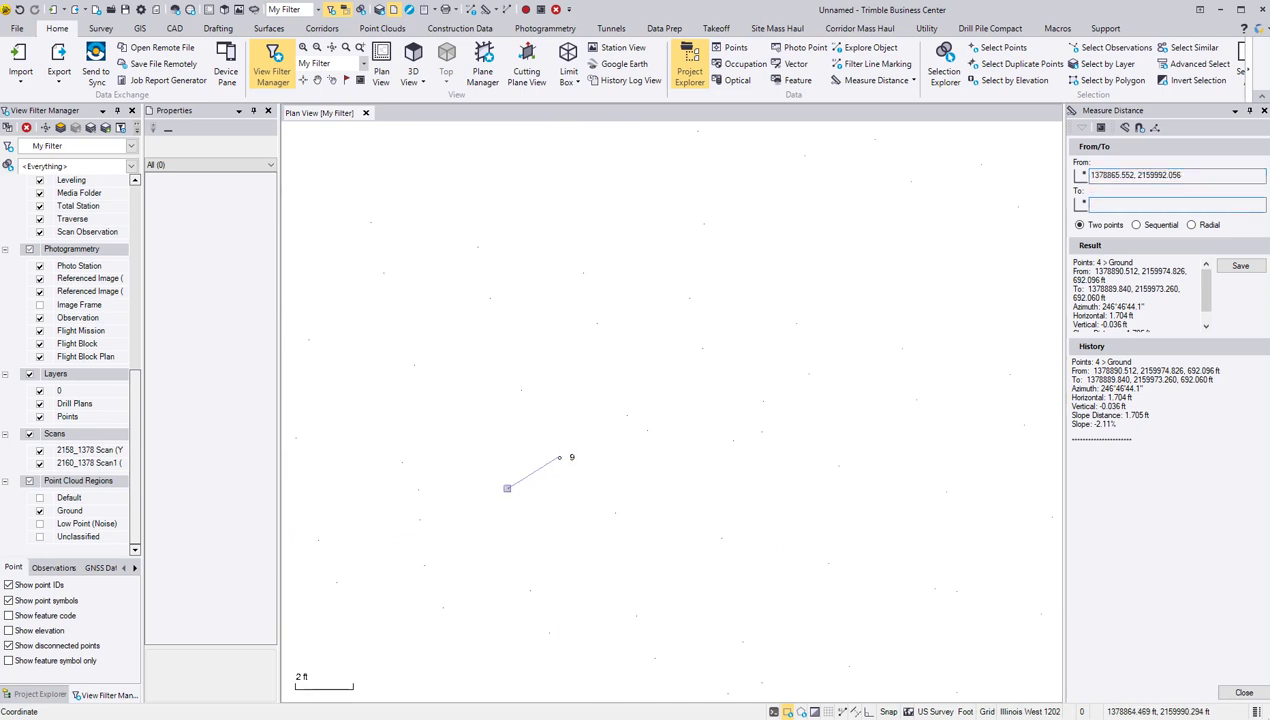
pyautogui.click(507, 489)
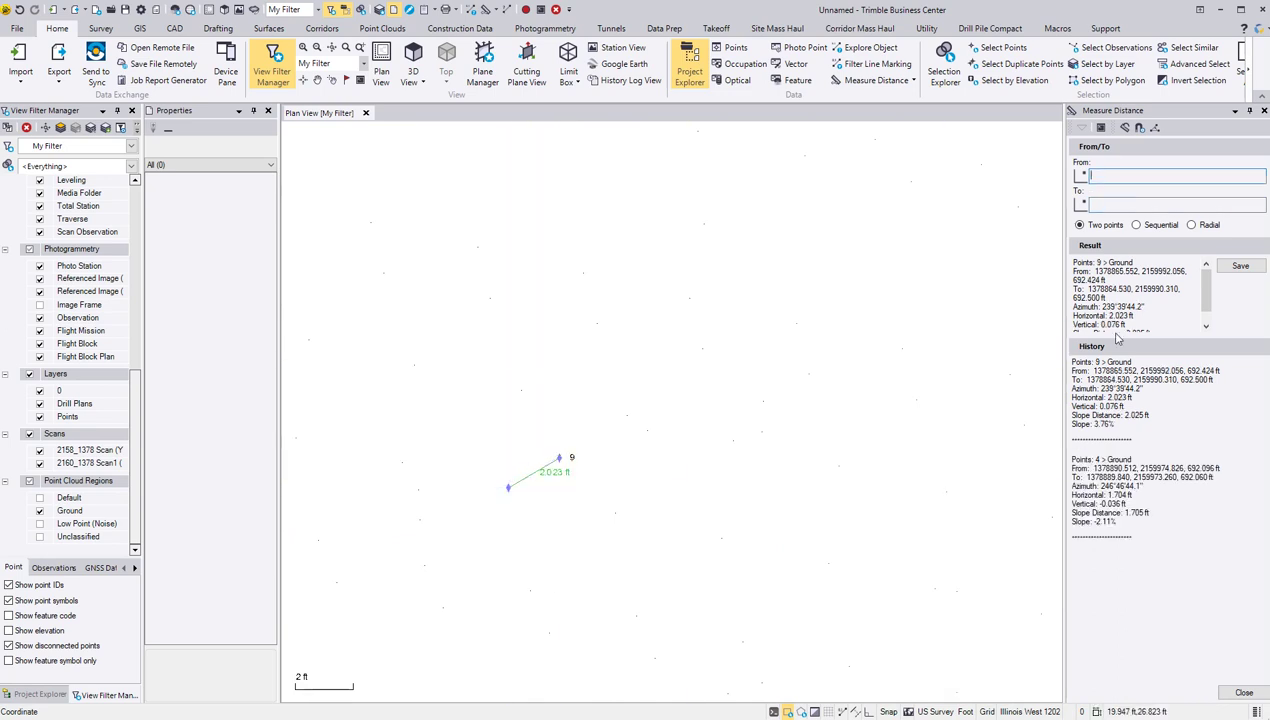
pyautogui.scroll(-2, 516, 439)
pyautogui.scroll(-2, 524, 448)
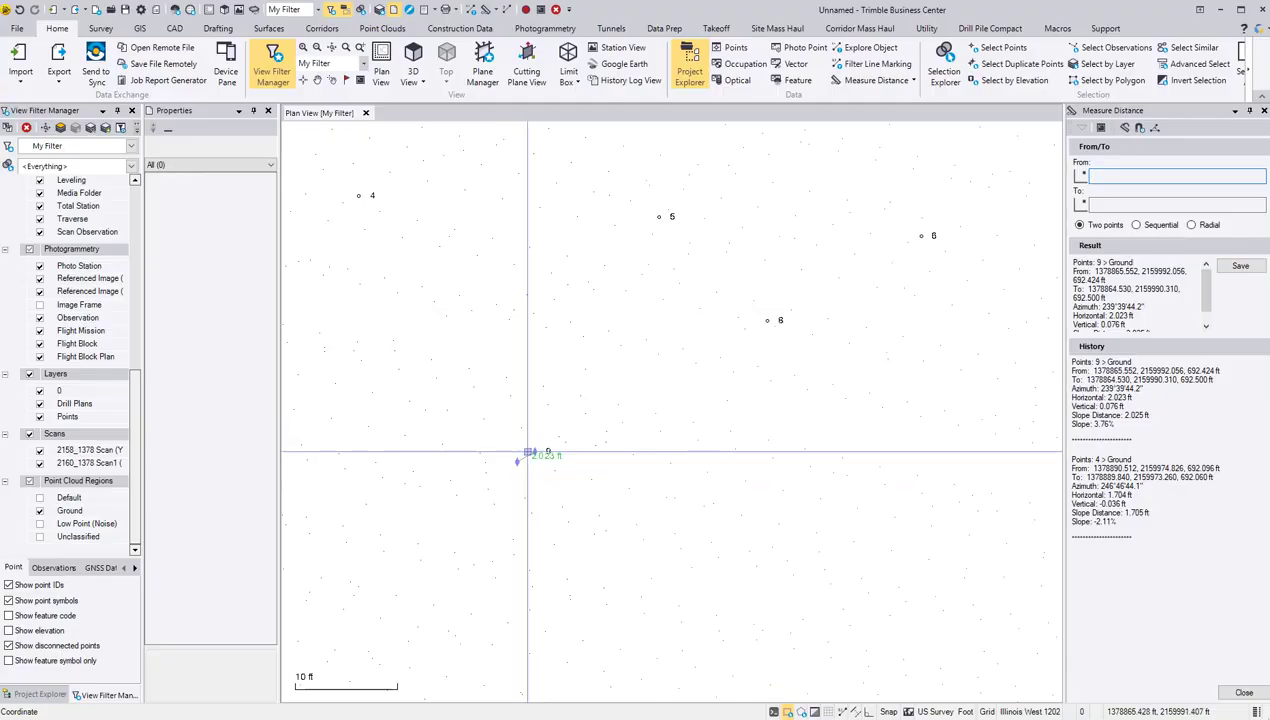
pyautogui.scroll(-2, 530, 453)
pyautogui.scroll(-2, 535, 445)
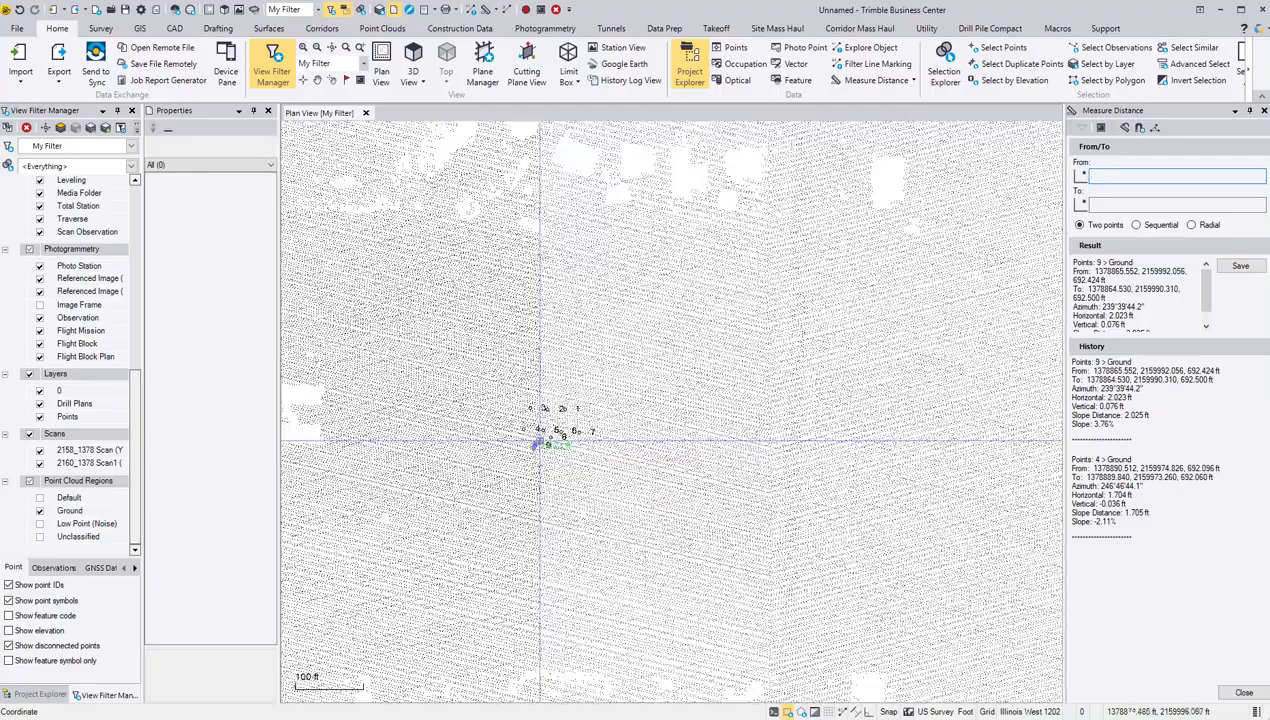
pyautogui.scroll(-2, 590, 420)
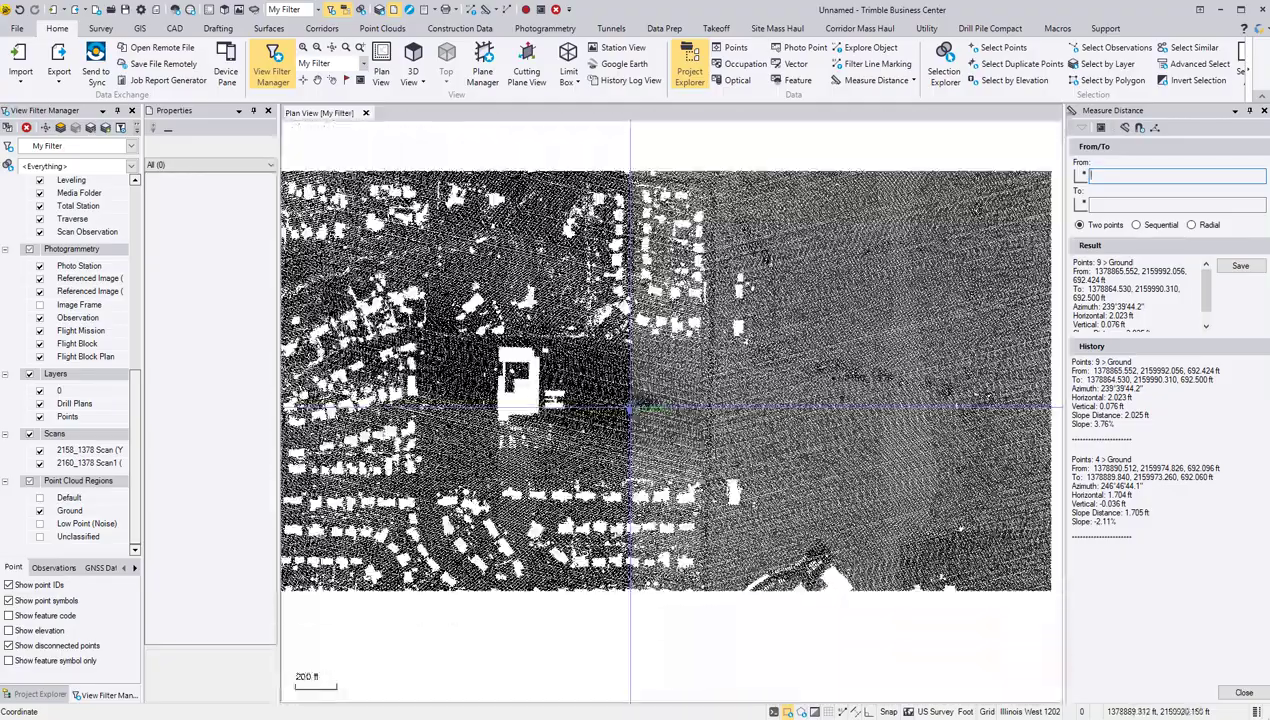
pyautogui.click(1243, 692)
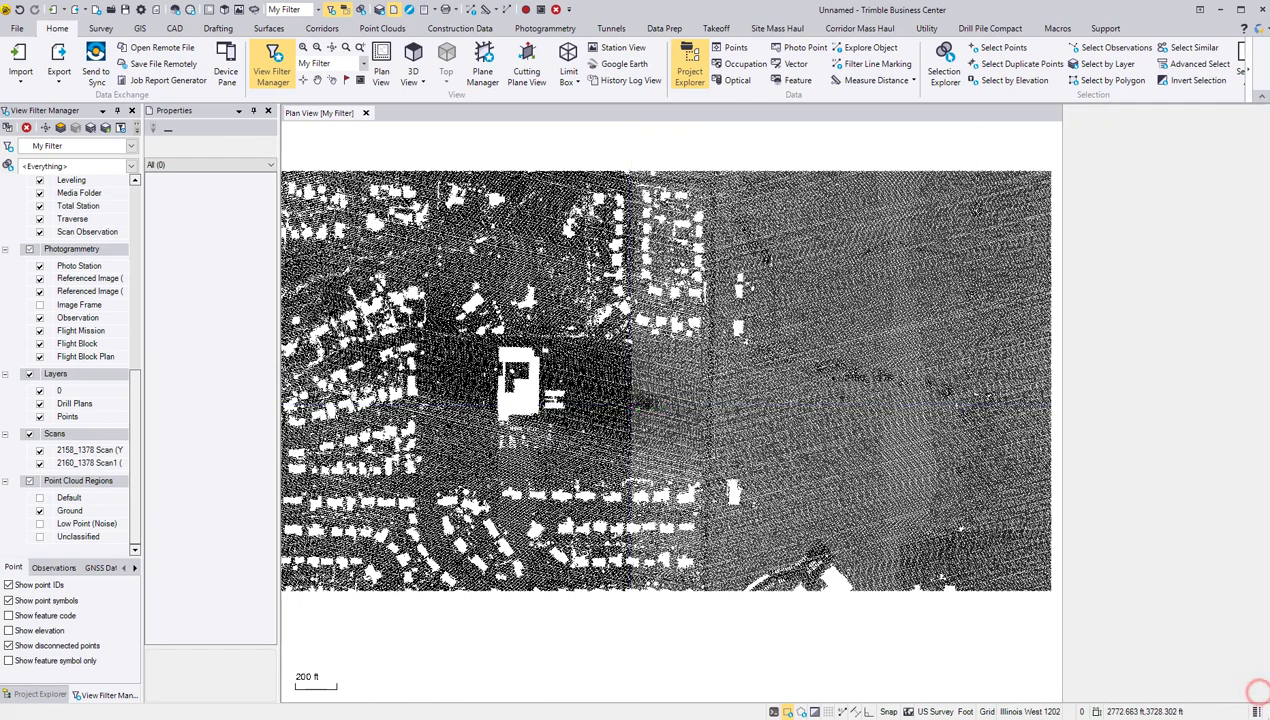
# Select the Ground point cloud region and bring up its Sample Region settings from Point Clouds.
pyautogui.scroll(-2, 600, 410)
pyautogui.scroll(2, 595, 410)
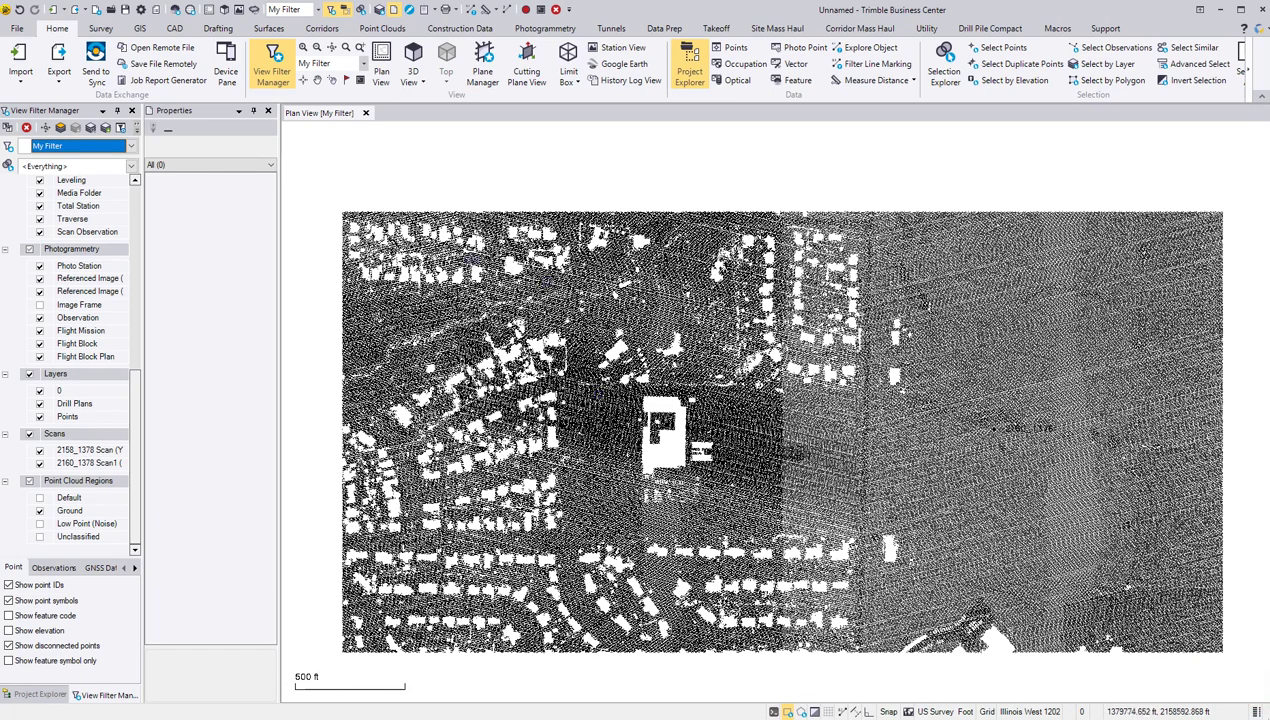
pyautogui.click(468, 216)
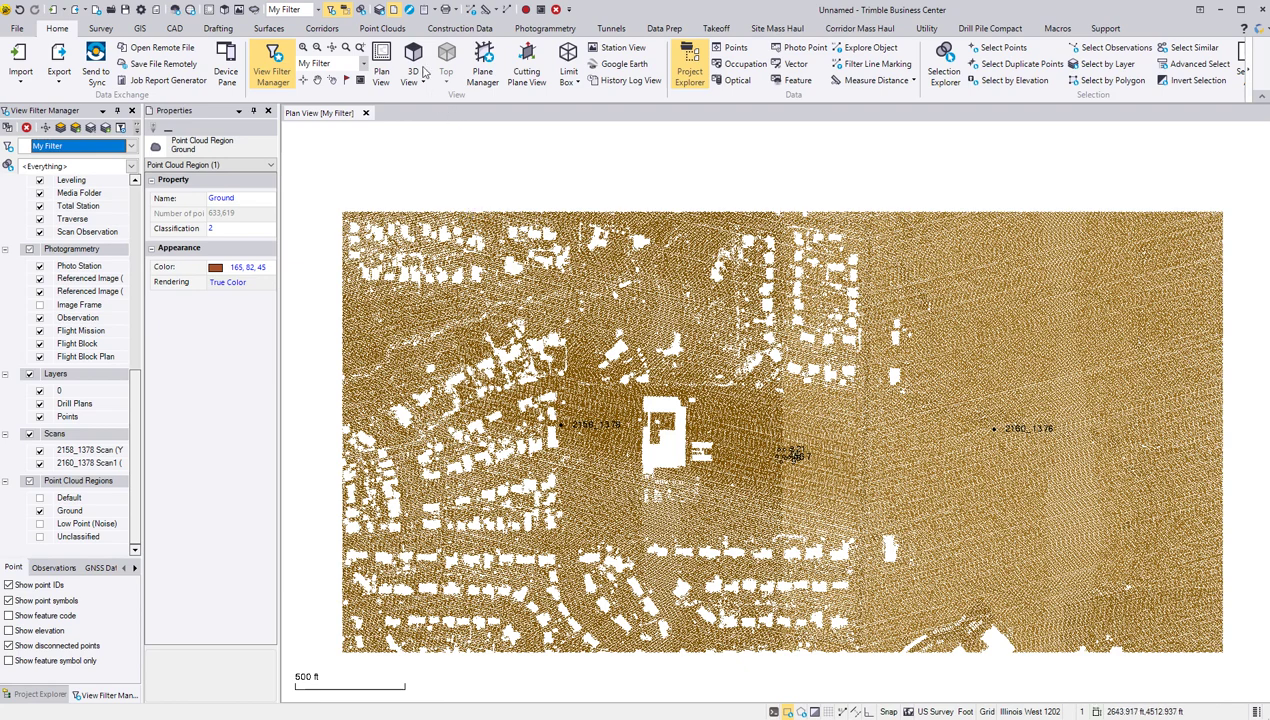
pyautogui.click(382, 28)
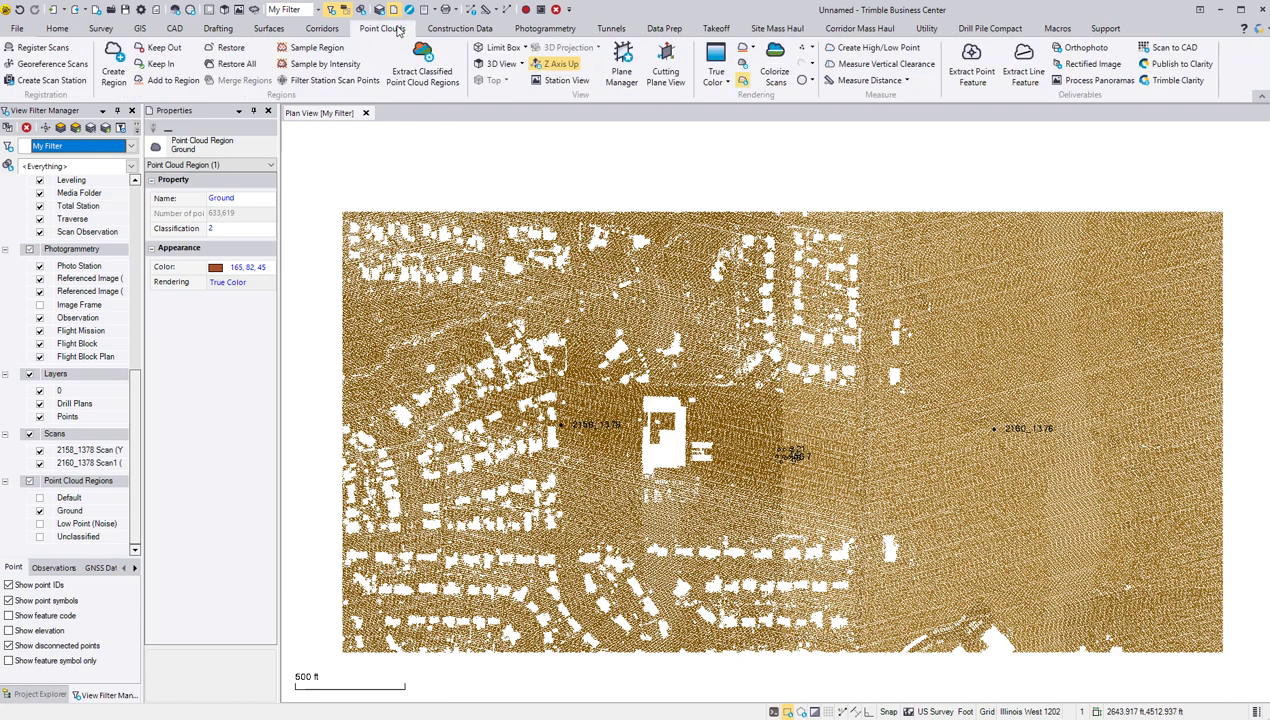
pyautogui.click(313, 48)
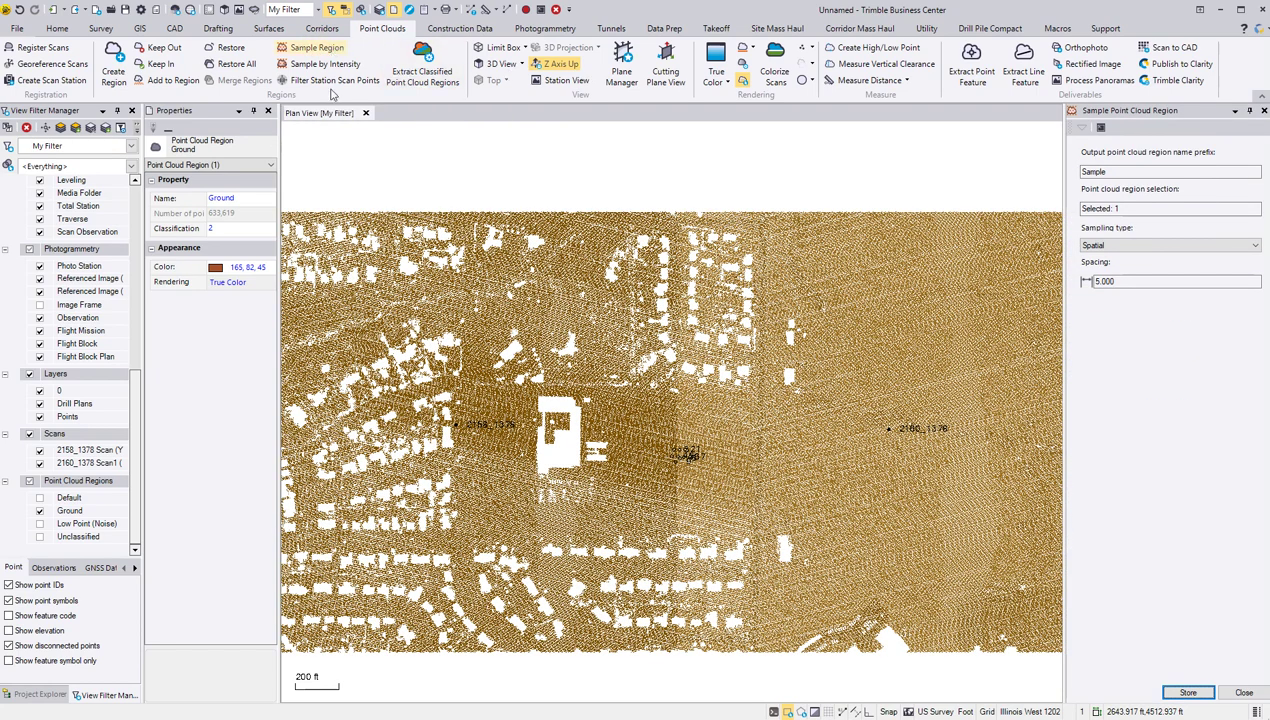
# Store a sampled region of the Ground cloud with prefix 5.0 at 5.000 ft spacing.
pyautogui.doubleClick(1123, 173)
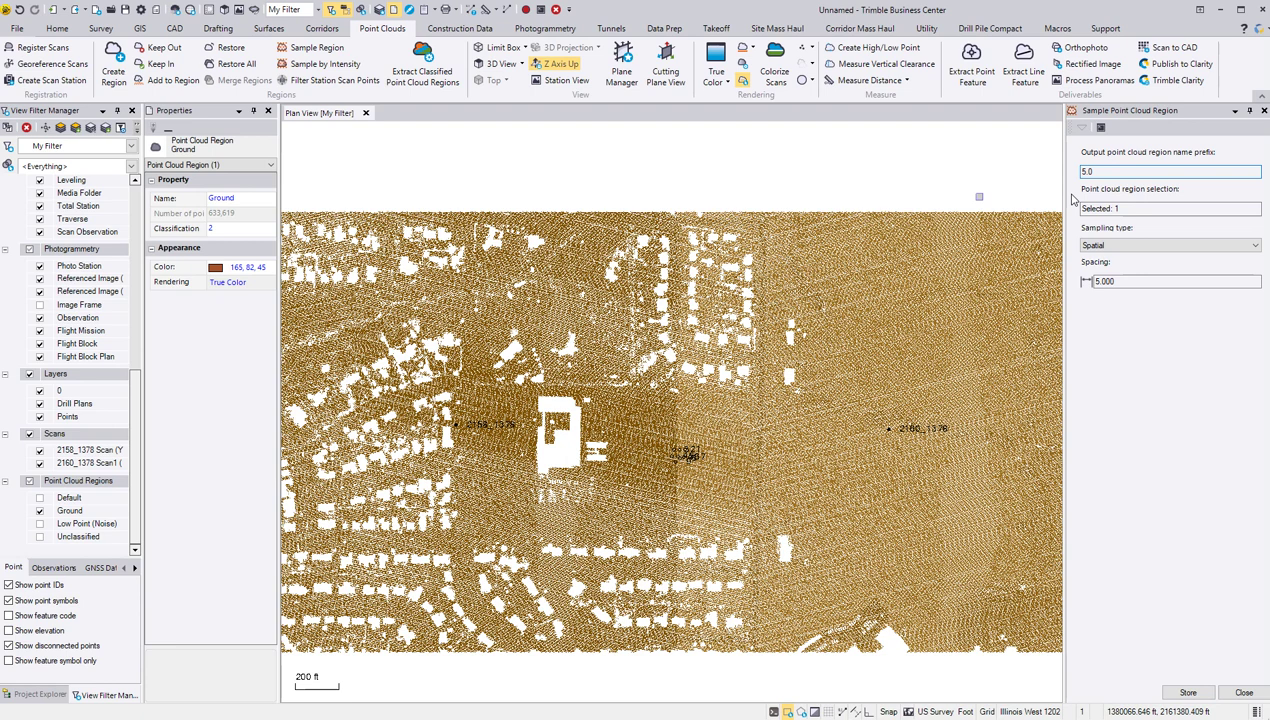
pyautogui.click(1117, 281)
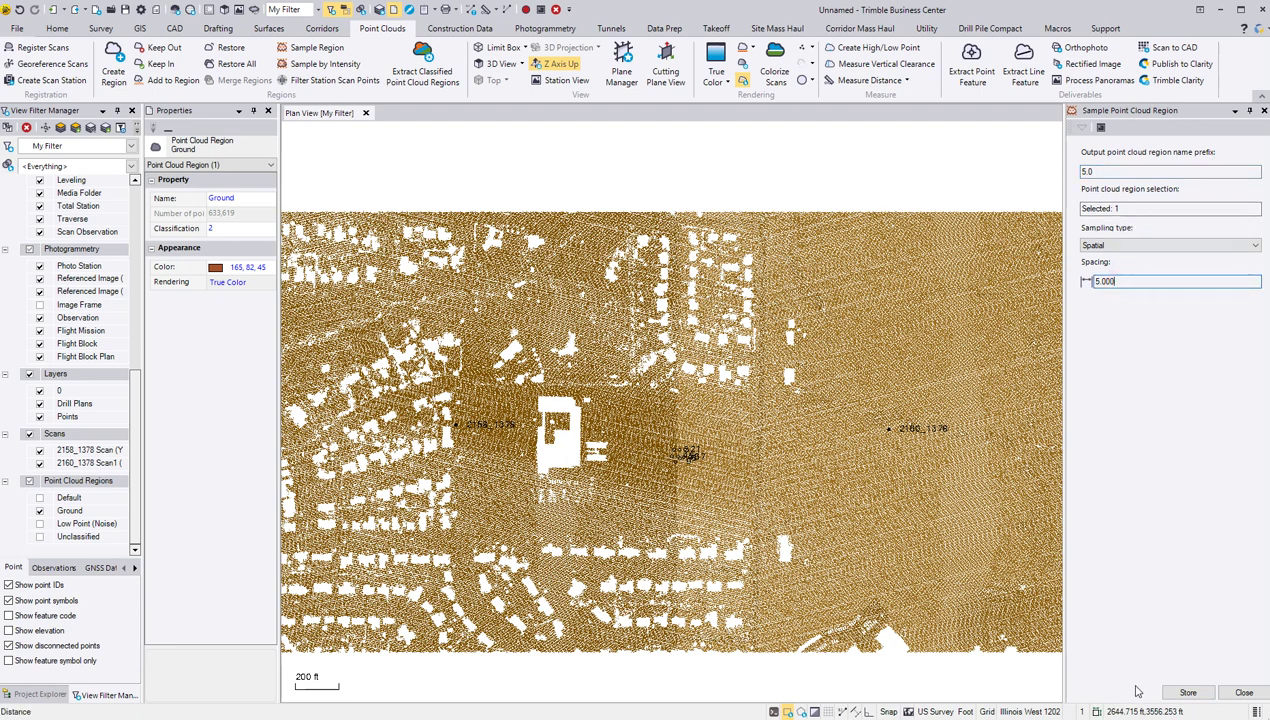
pyautogui.click(1187, 693)
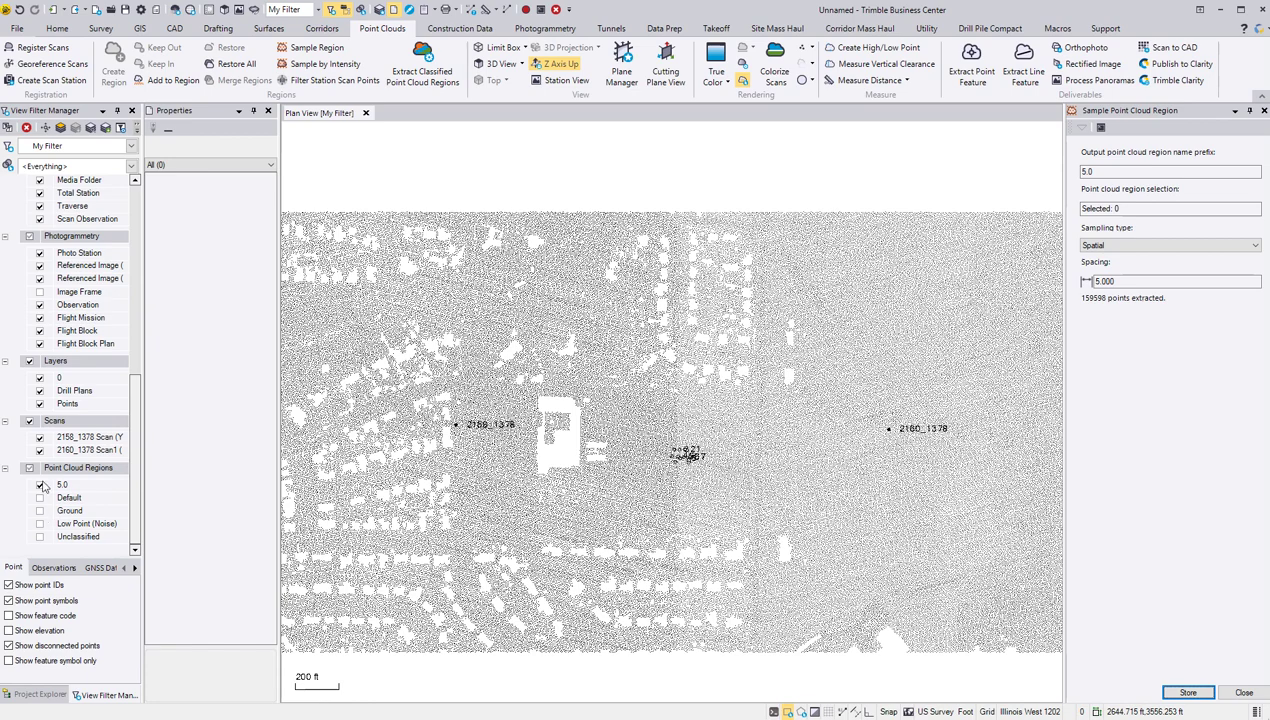
# Compare the regions, leave only the 5.0 region displayed, and select it.
pyautogui.click(40, 485)
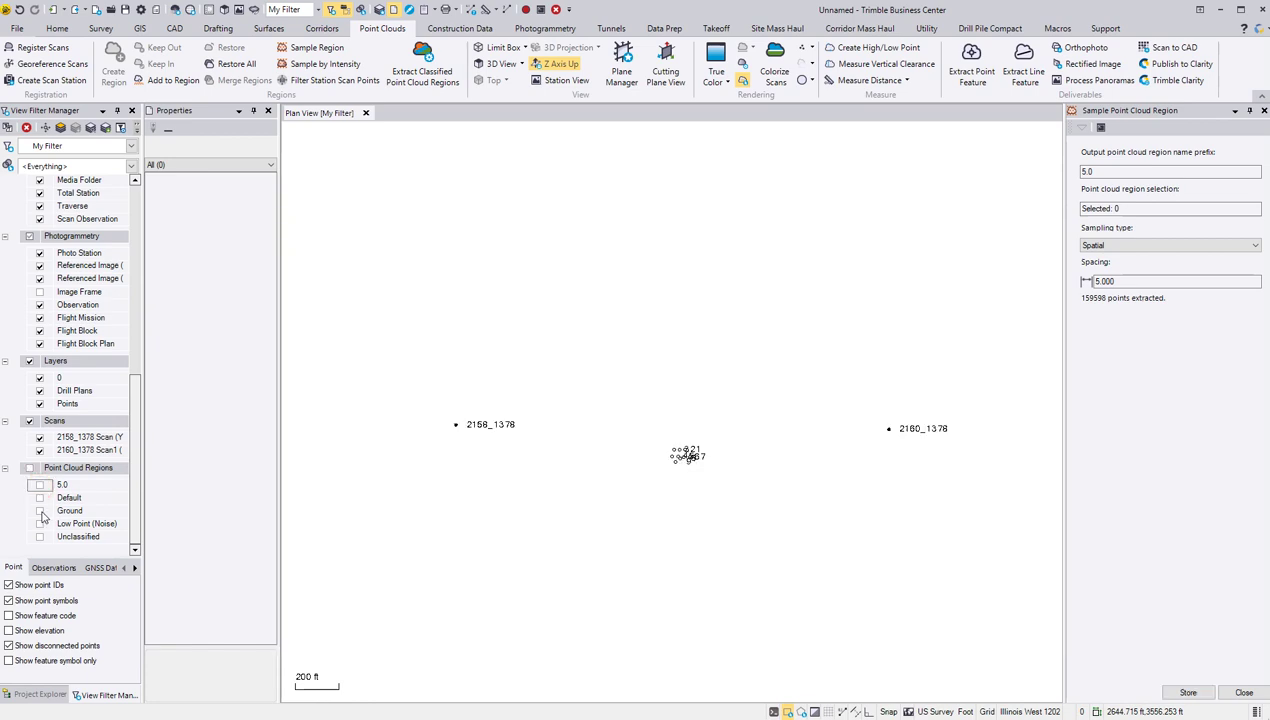
pyautogui.click(40, 511)
pyautogui.click(40, 511)
pyautogui.click(40, 485)
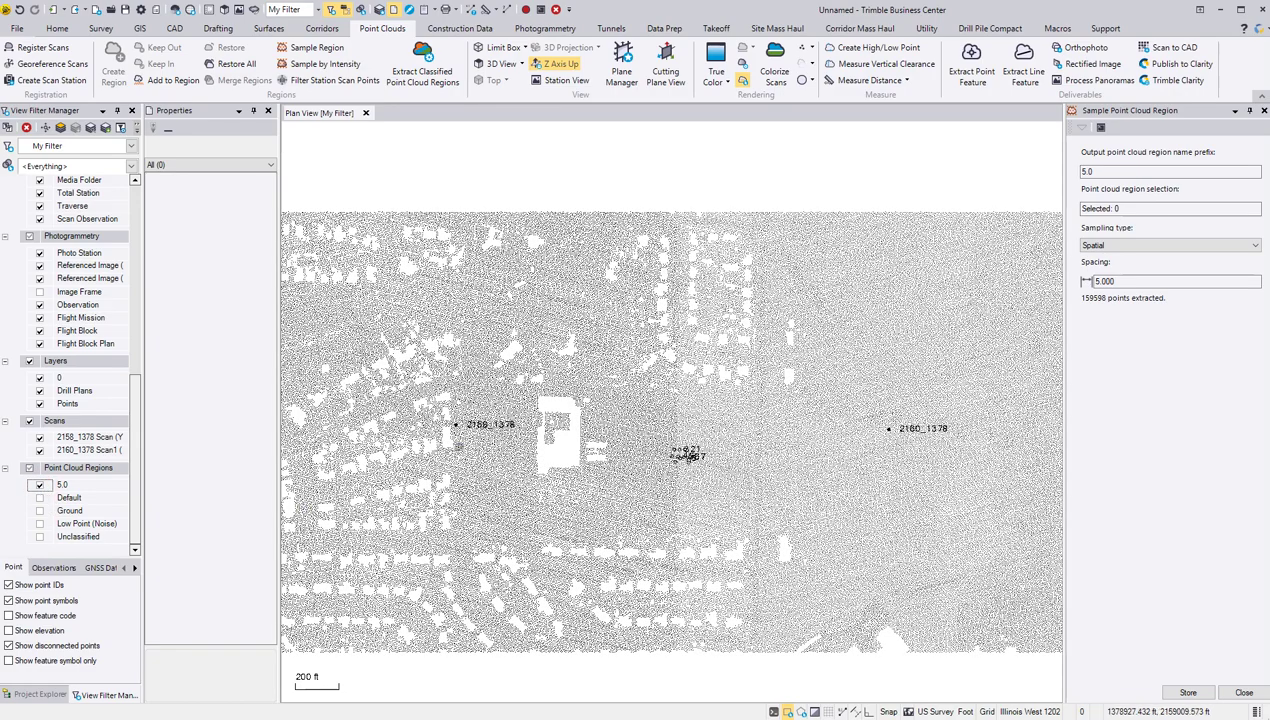
pyautogui.click(1243, 692)
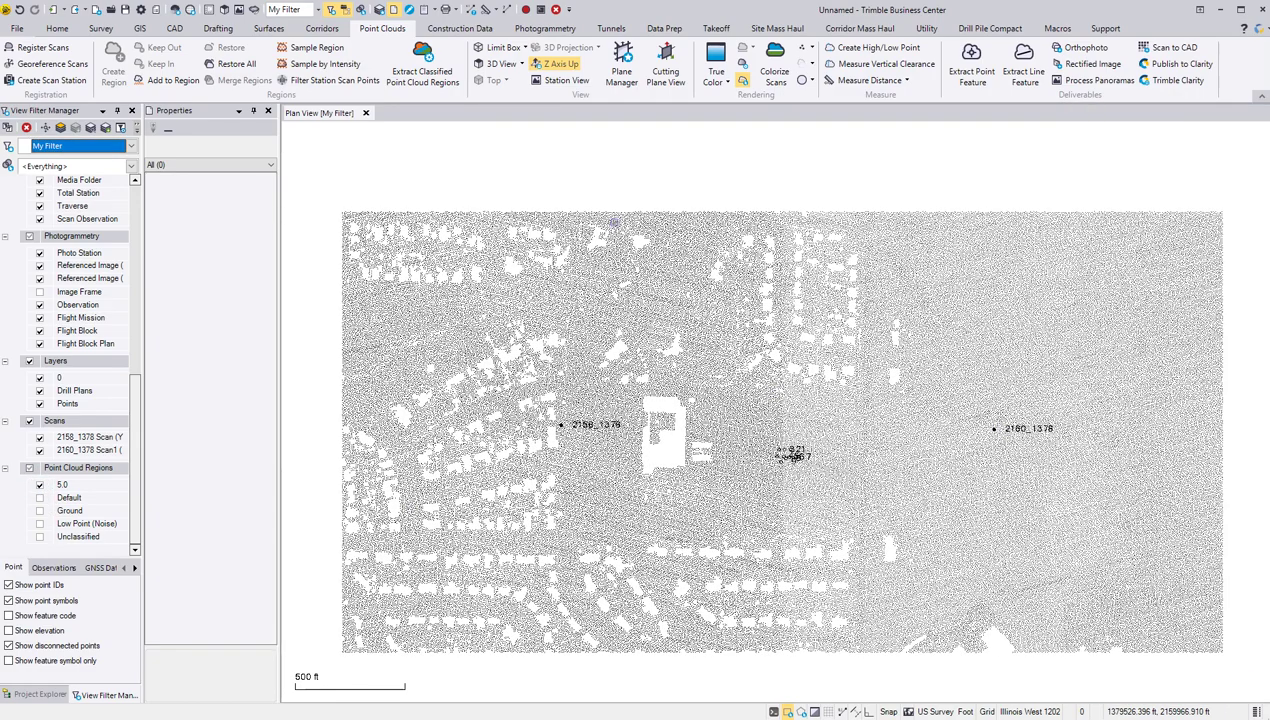
pyautogui.scroll(-1, 460, 148)
pyautogui.click(475, 214)
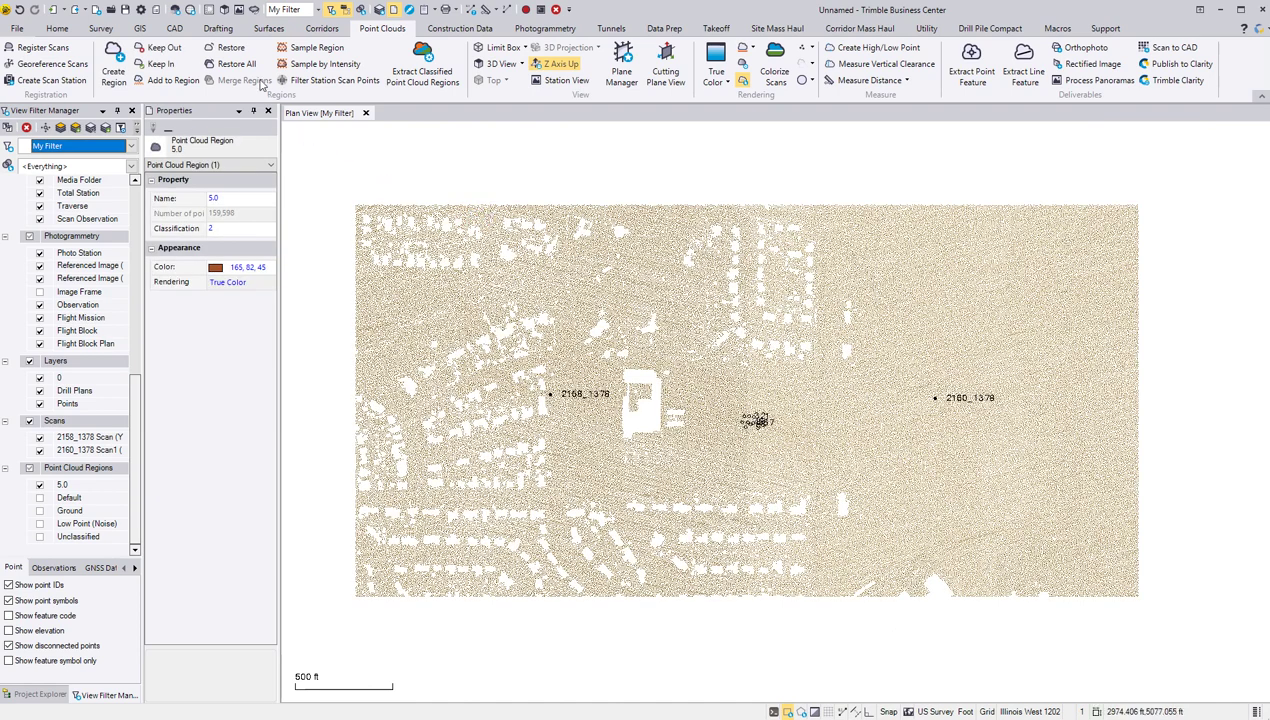
# Create the surface _Lidar EG with the selected 5.0 point cloud region as its member.
pyautogui.click(268, 30)
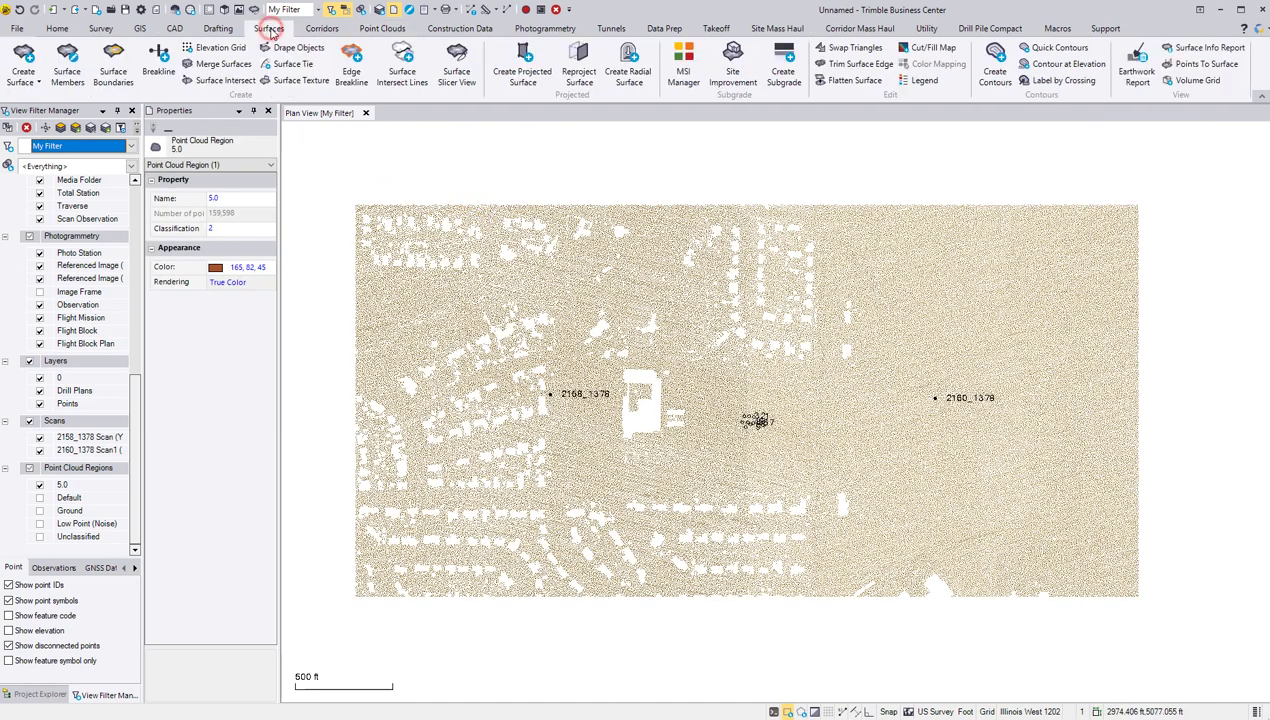
pyautogui.click(24, 58)
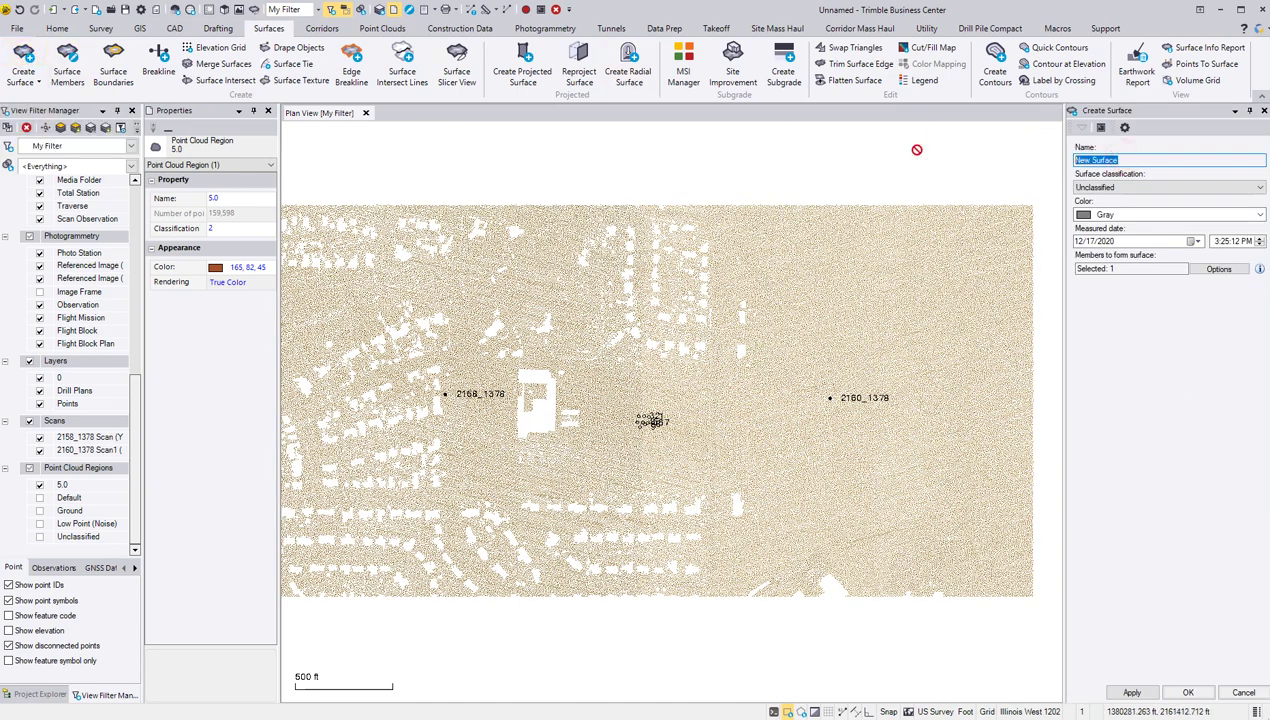
pyautogui.write('J')
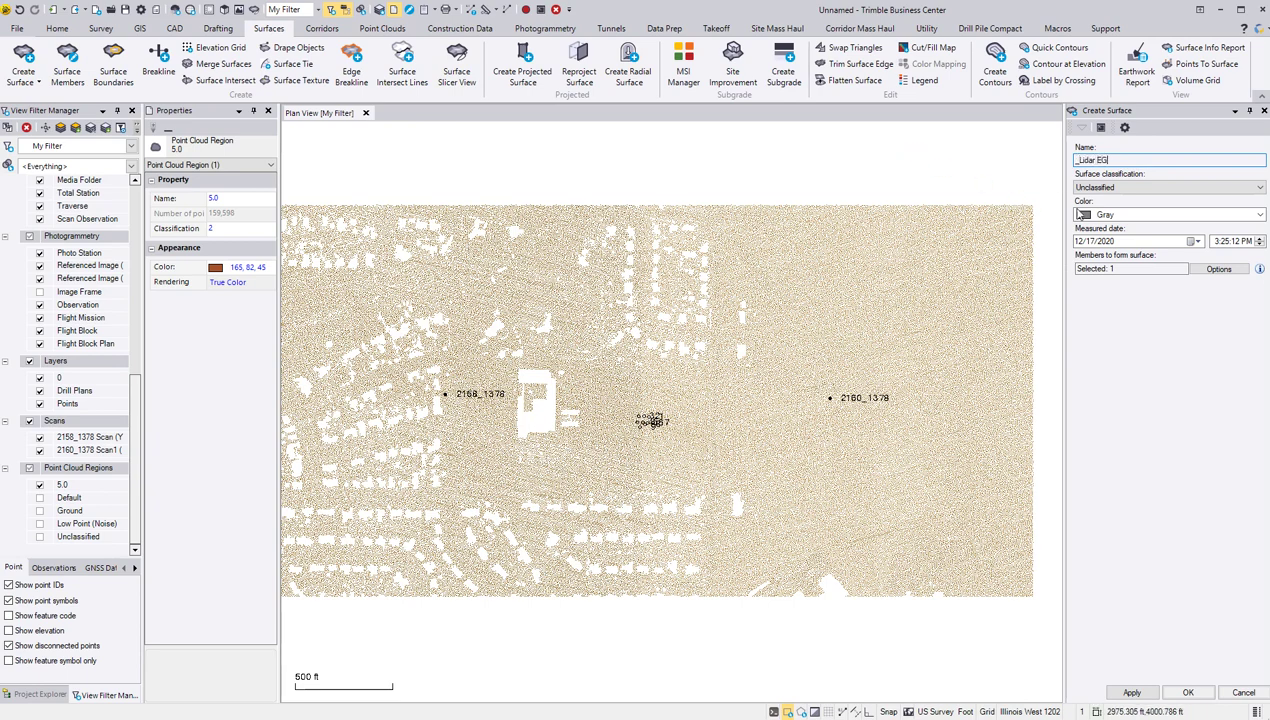
pyautogui.click(1186, 693)
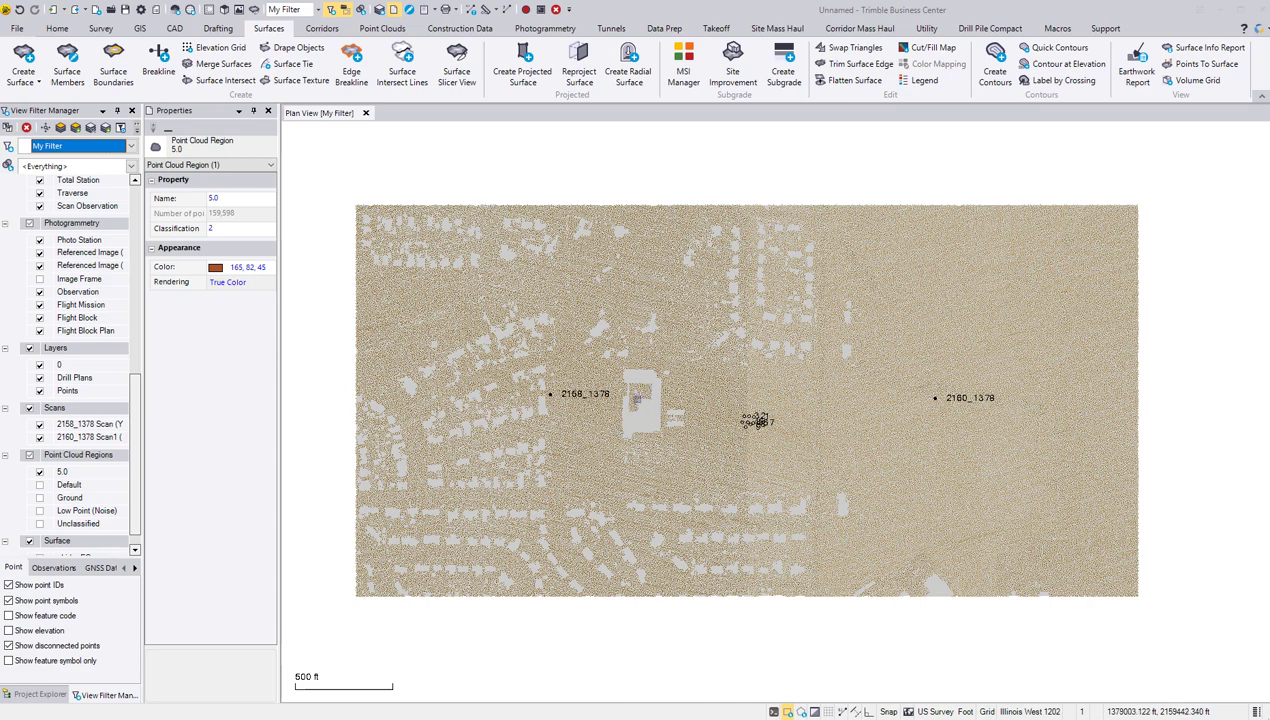
# Hide the 5.0 point cloud region and select _Lidar EG under Surfaces in Project Explorer.
pyautogui.click(212, 198)
pyautogui.click(40, 473)
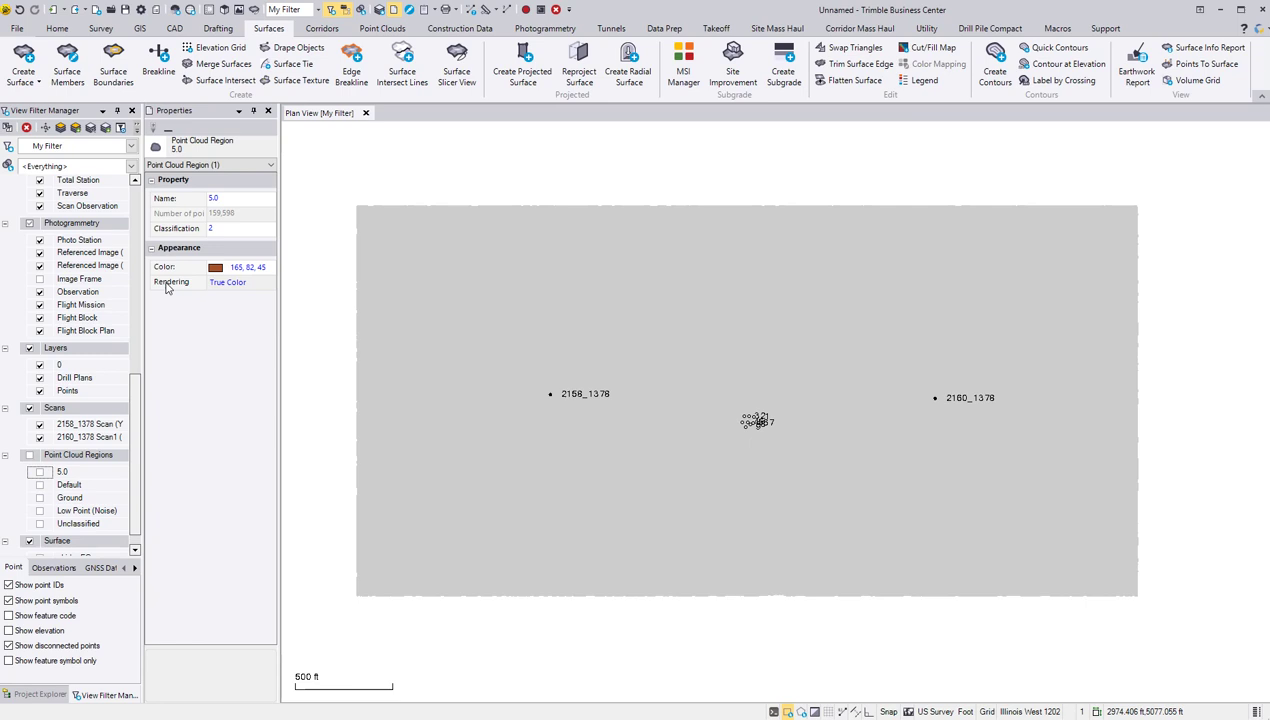
pyautogui.click(38, 697)
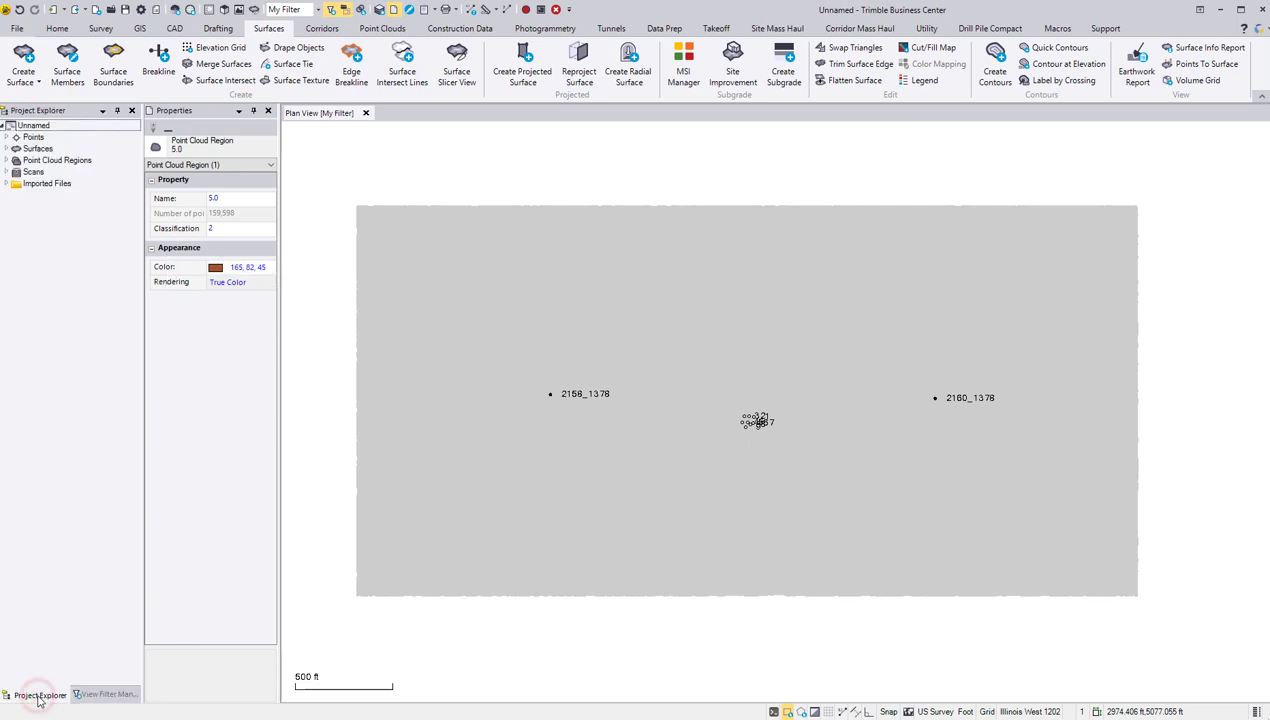
pyautogui.click(7, 149)
pyautogui.click(50, 160)
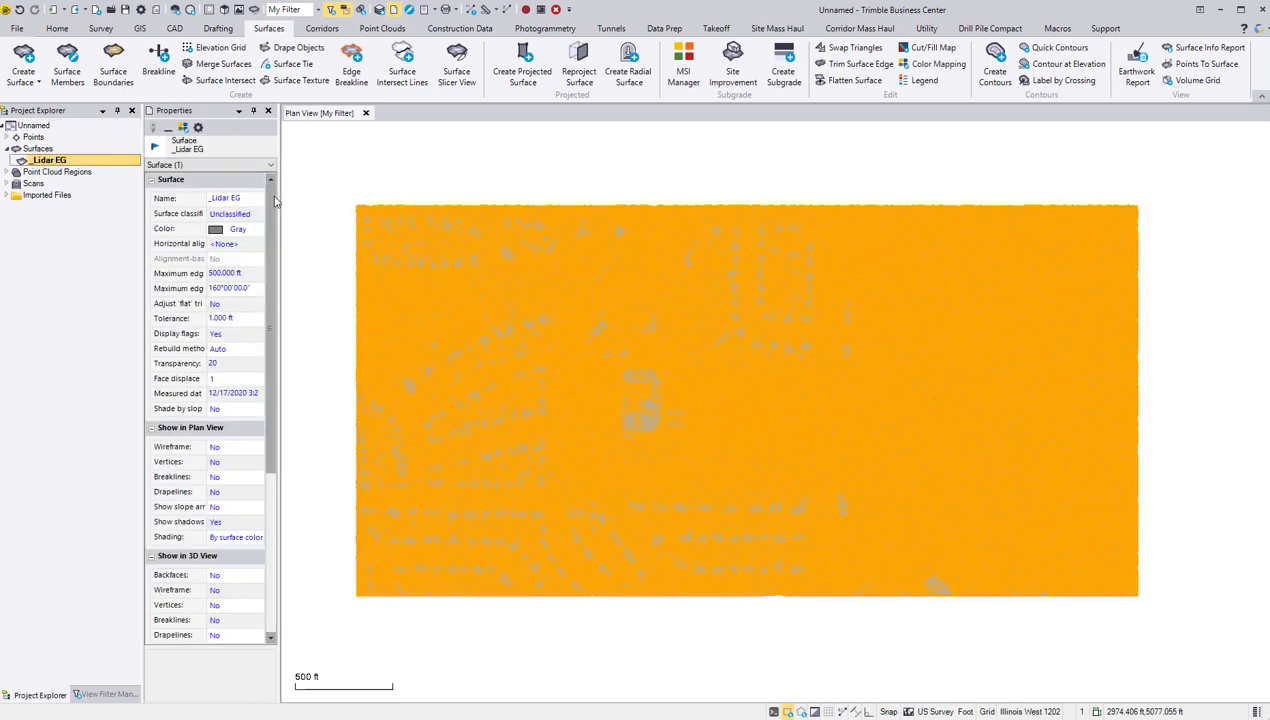
pyautogui.click(269, 193)
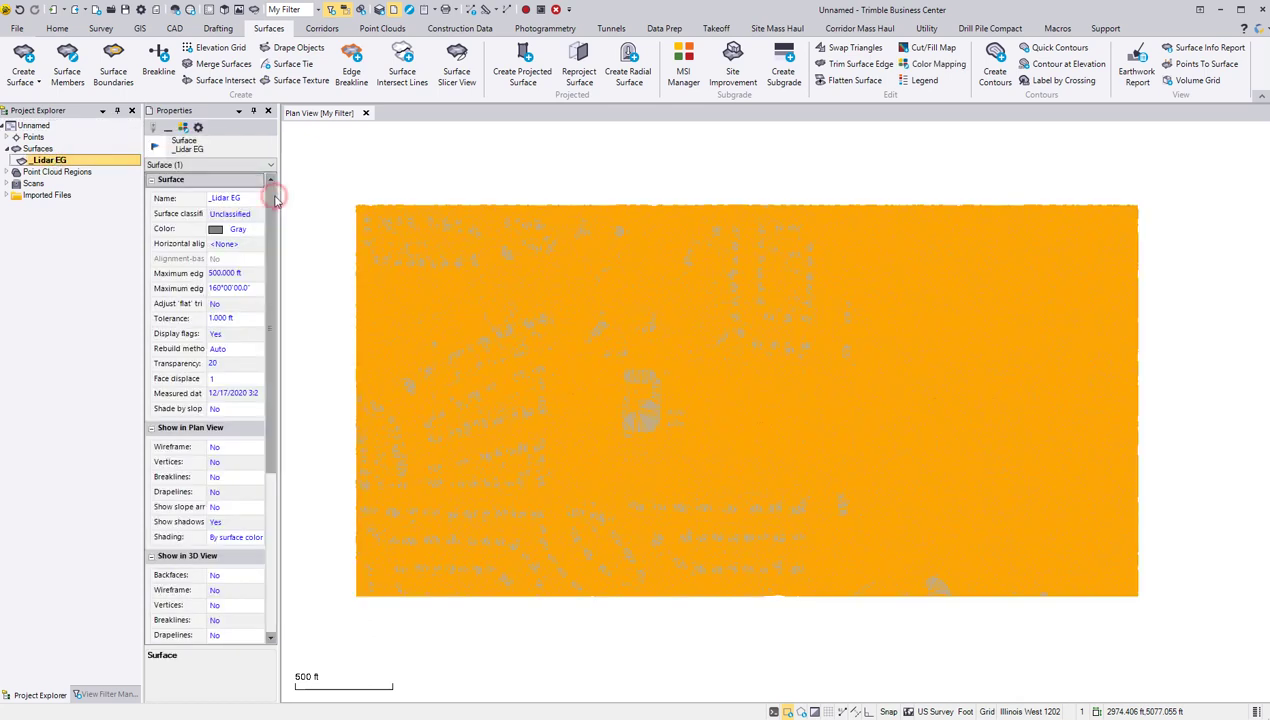
pyautogui.click(268, 111)
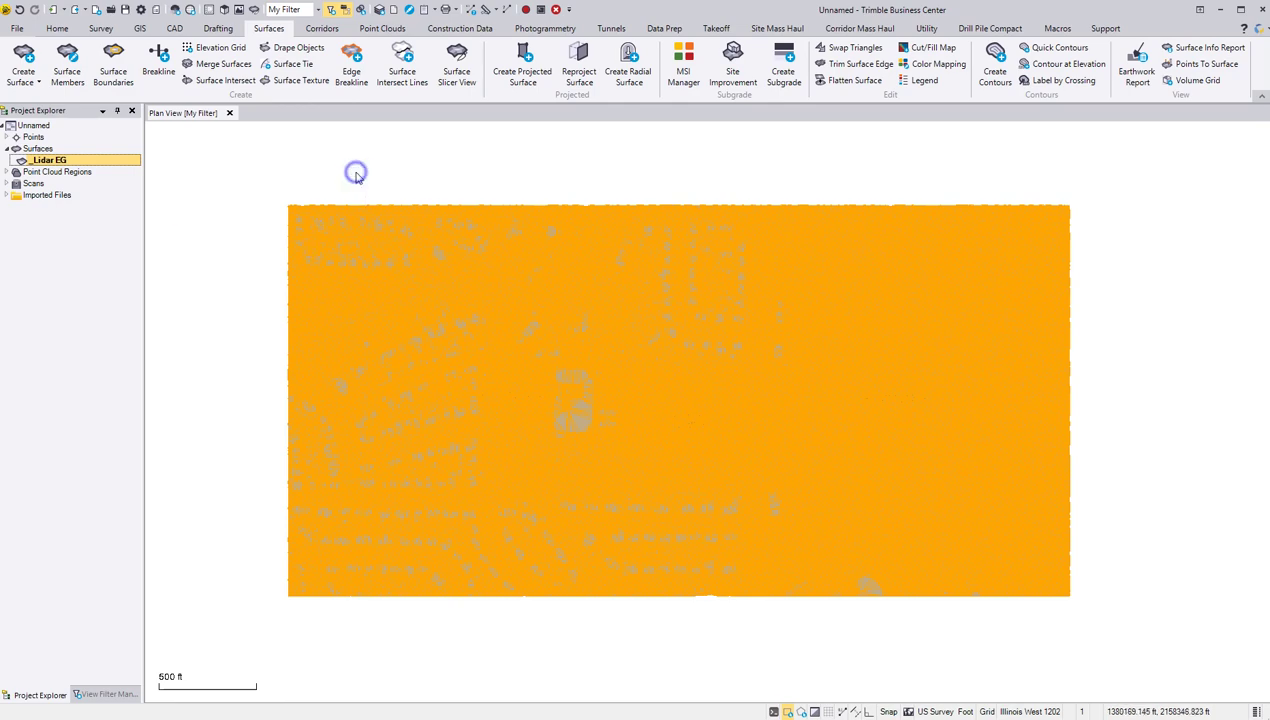
# Set _Lidar EG plan view and 3D view shading to By elevation.
pyautogui.rightClick(348, 164)
pyautogui.click(391, 406)
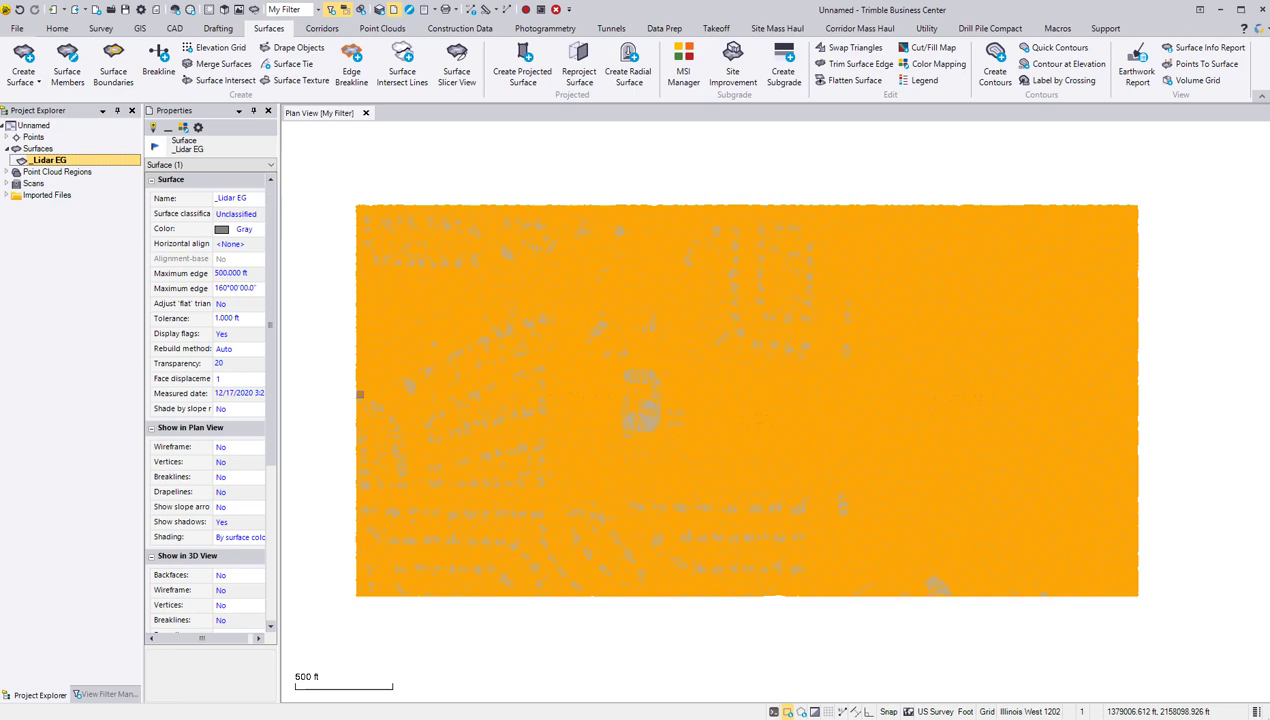
pyautogui.click(248, 543)
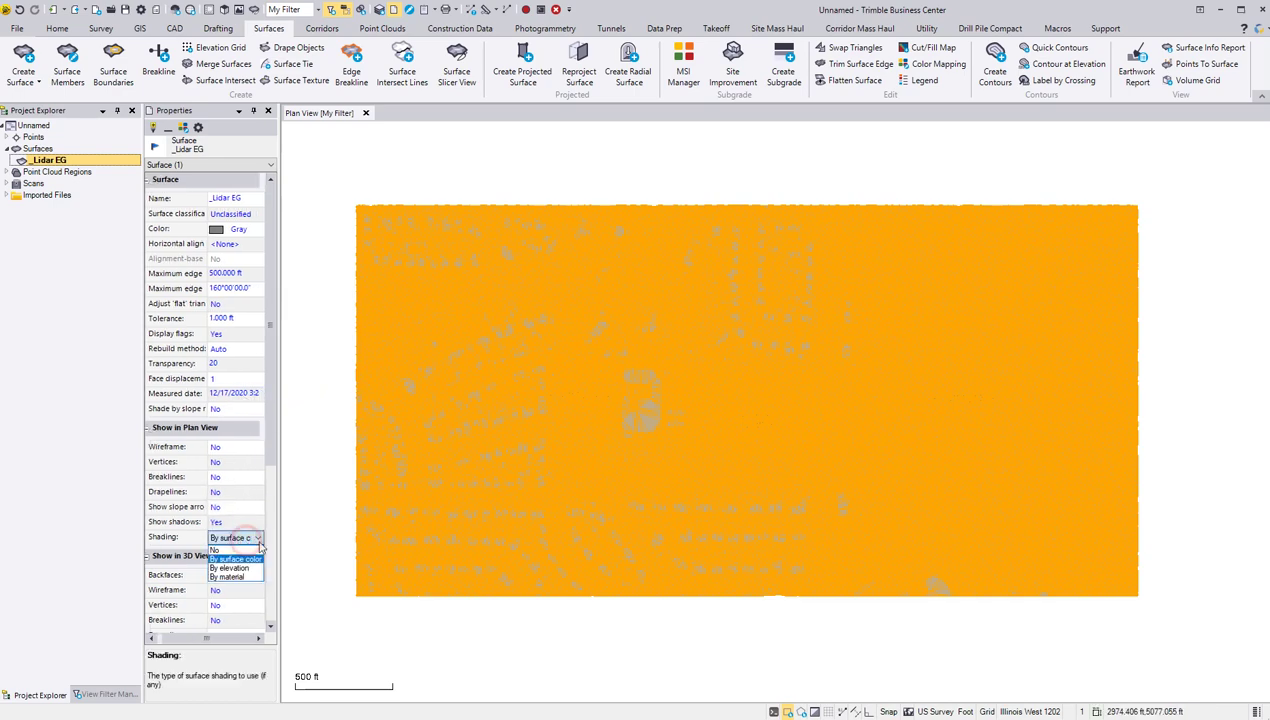
pyautogui.click(243, 569)
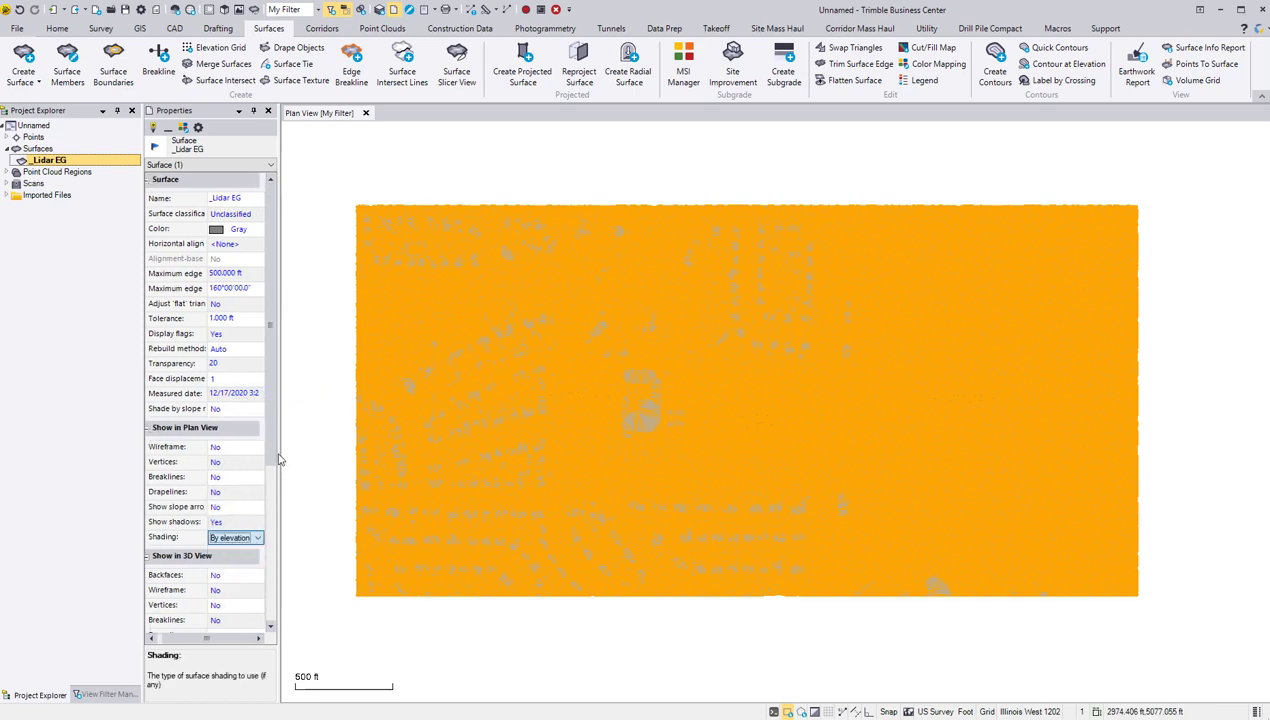
pyautogui.scroll(-2, 268, 540)
pyautogui.scroll(-2, 250, 525)
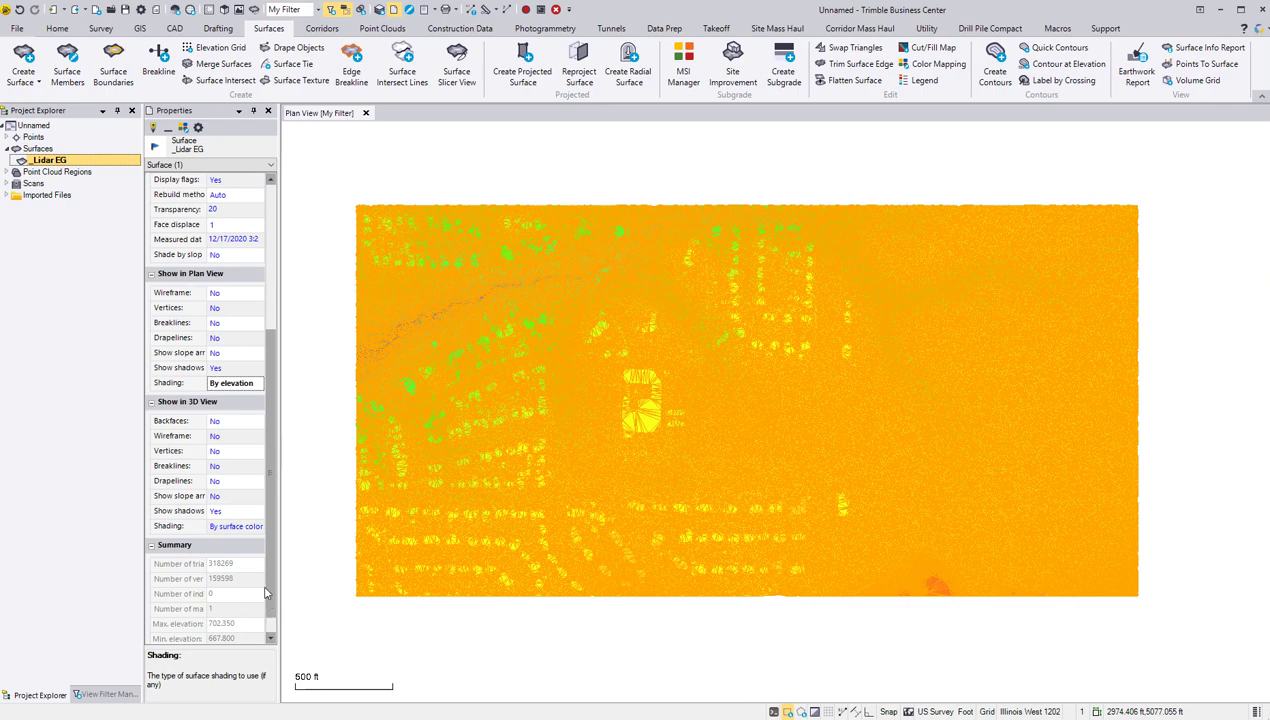
pyautogui.click(247, 525)
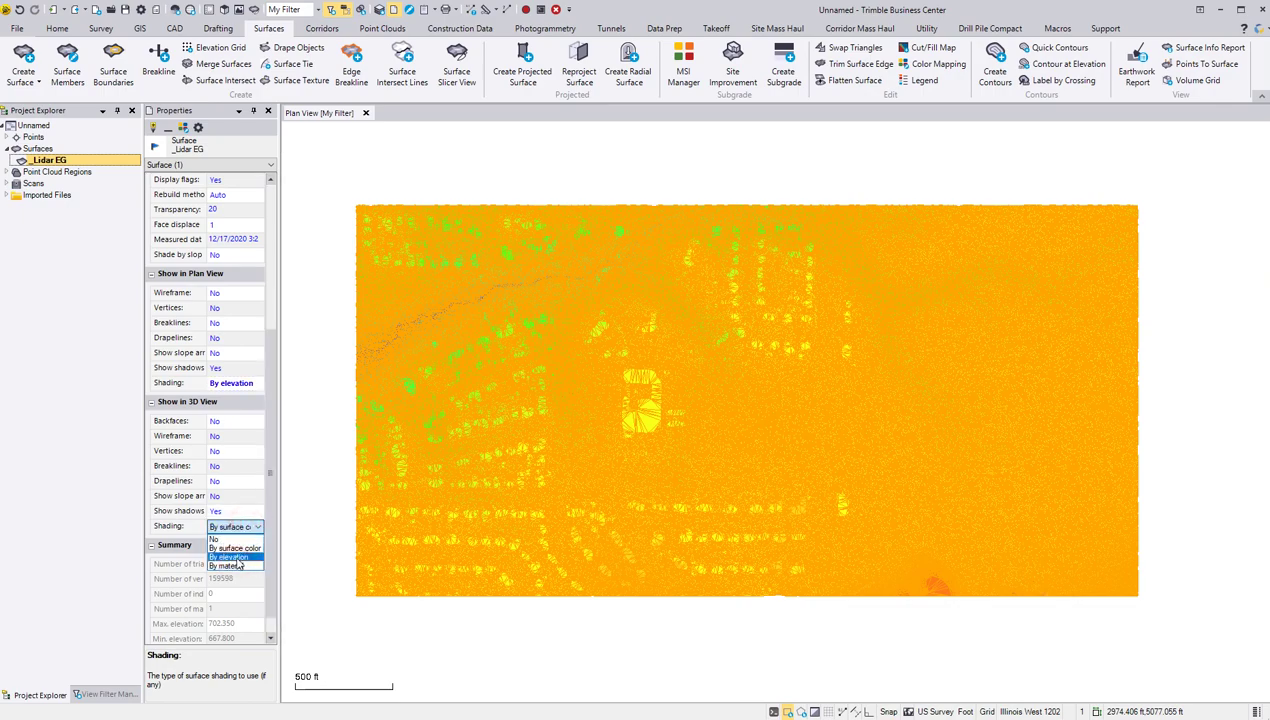
pyautogui.click(237, 558)
pyautogui.click(346, 220)
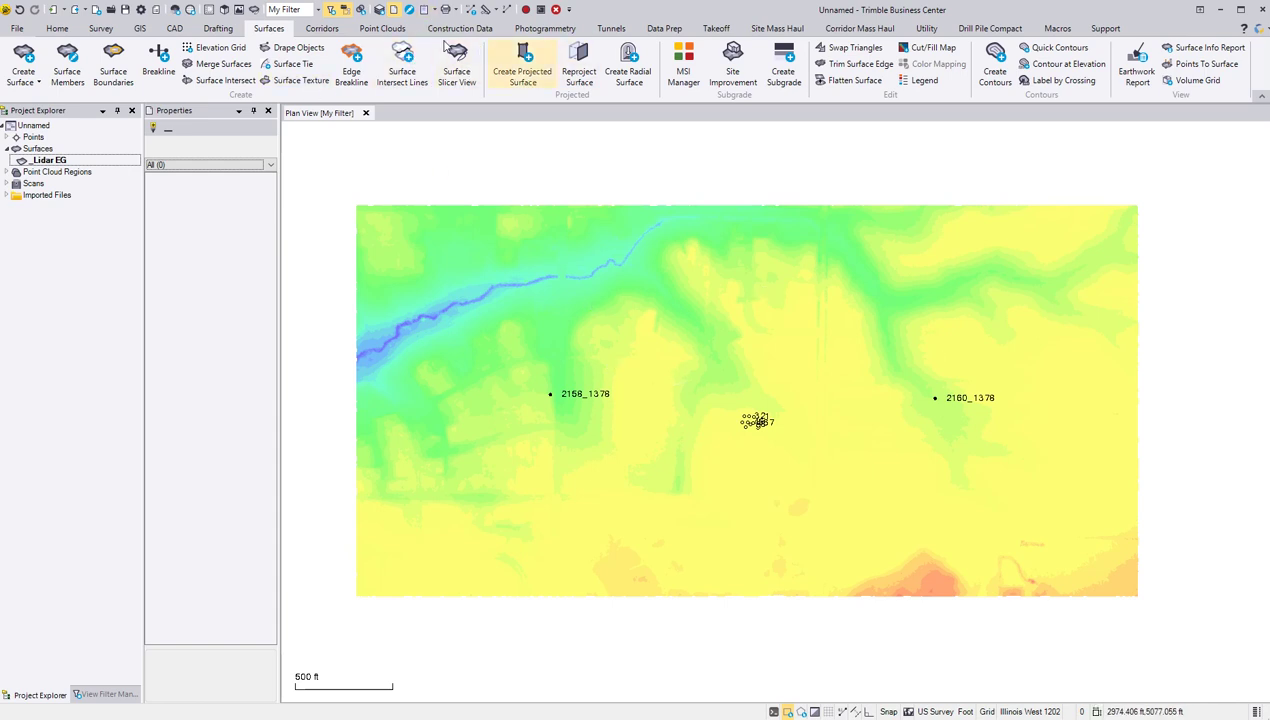
# Open a 3D view, zoom and orbit around the _Lidar EG terrain, then select it.
pyautogui.click(225, 12)
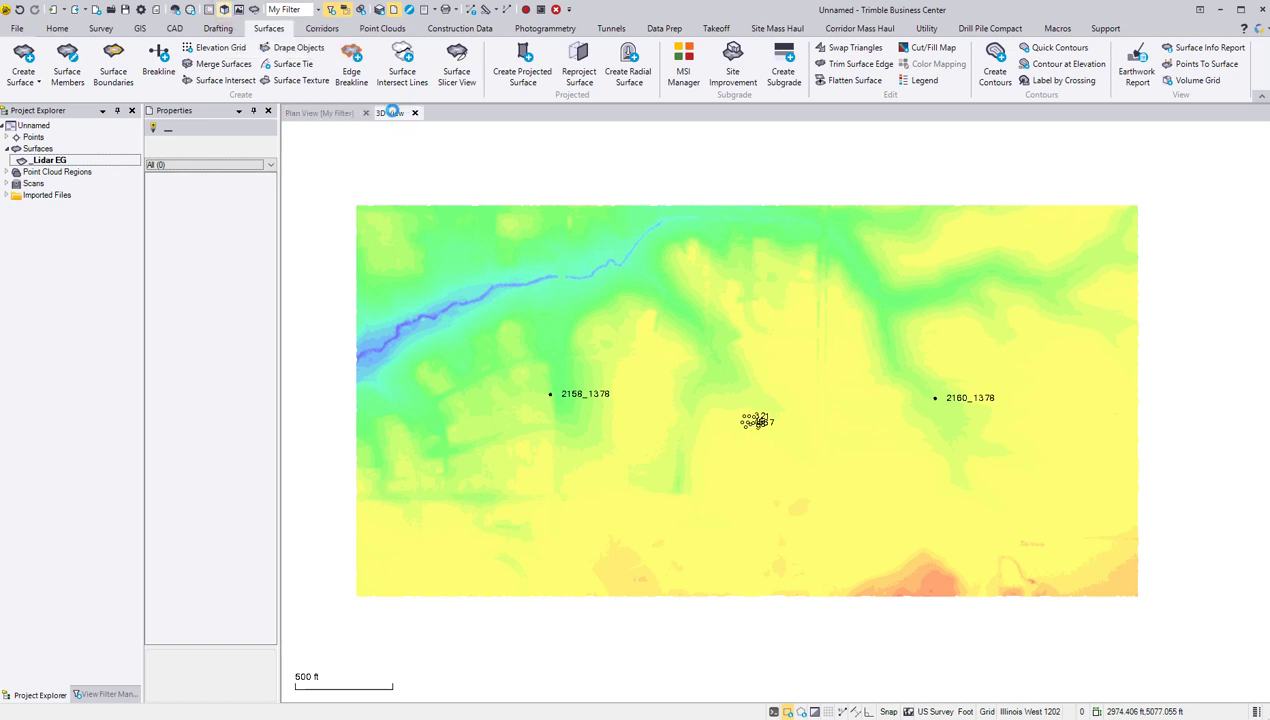
pyautogui.scroll(2, 797, 435)
pyautogui.scroll(2, 816, 442)
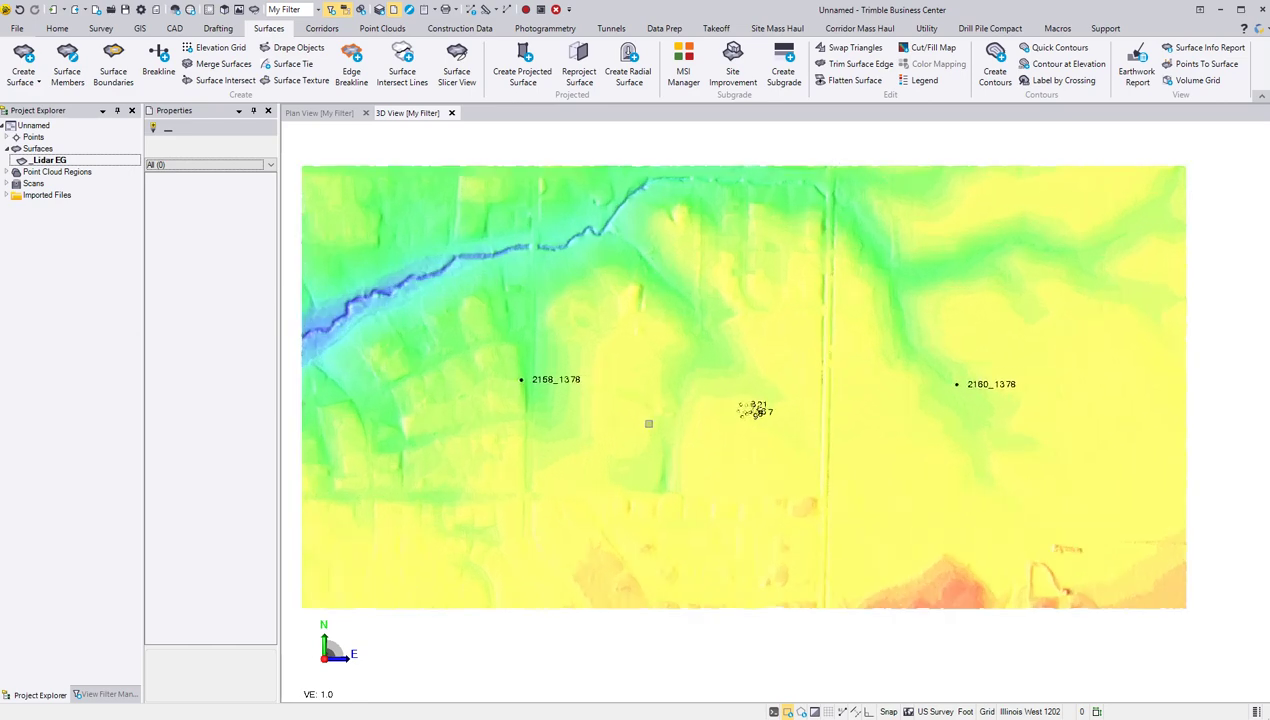
pyautogui.moveTo(567, 414)
pyautogui.keyDown('shift'); pyautogui.mouseDown(button='middle')
pyautogui.moveTo(606, 392)
pyautogui.moveTo(572, 367)
pyautogui.moveTo(566, 380)
pyautogui.moveTo(641, 400)
pyautogui.moveTo(729, 371)
pyautogui.mouseUp(button='middle'); pyautogui.keyUp('shift')
pyautogui.scroll(1, 566, 380)
pyautogui.scroll(2, 797, 428)
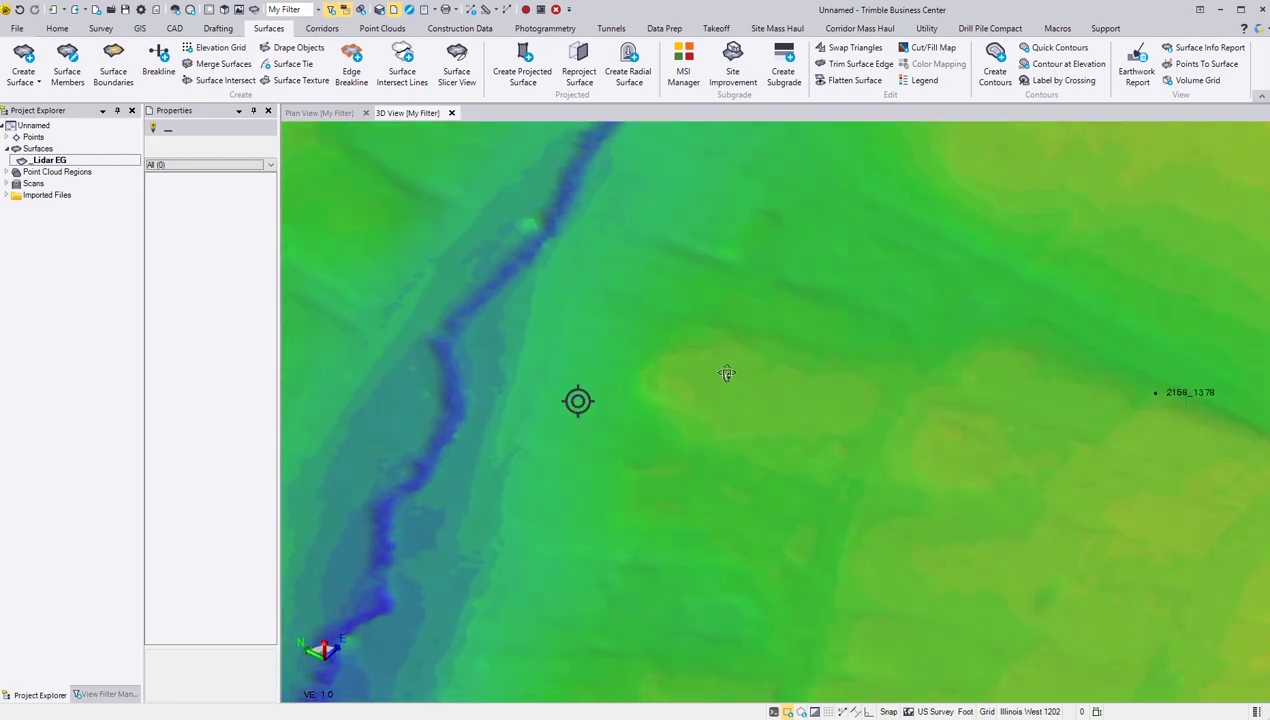
pyautogui.scroll(-3, 729, 371)
pyautogui.keyDown('shift'); pyautogui.moveTo(757, 439); pyautogui.dragTo(671, 528, button='middle'); pyautogui.keyUp('shift')
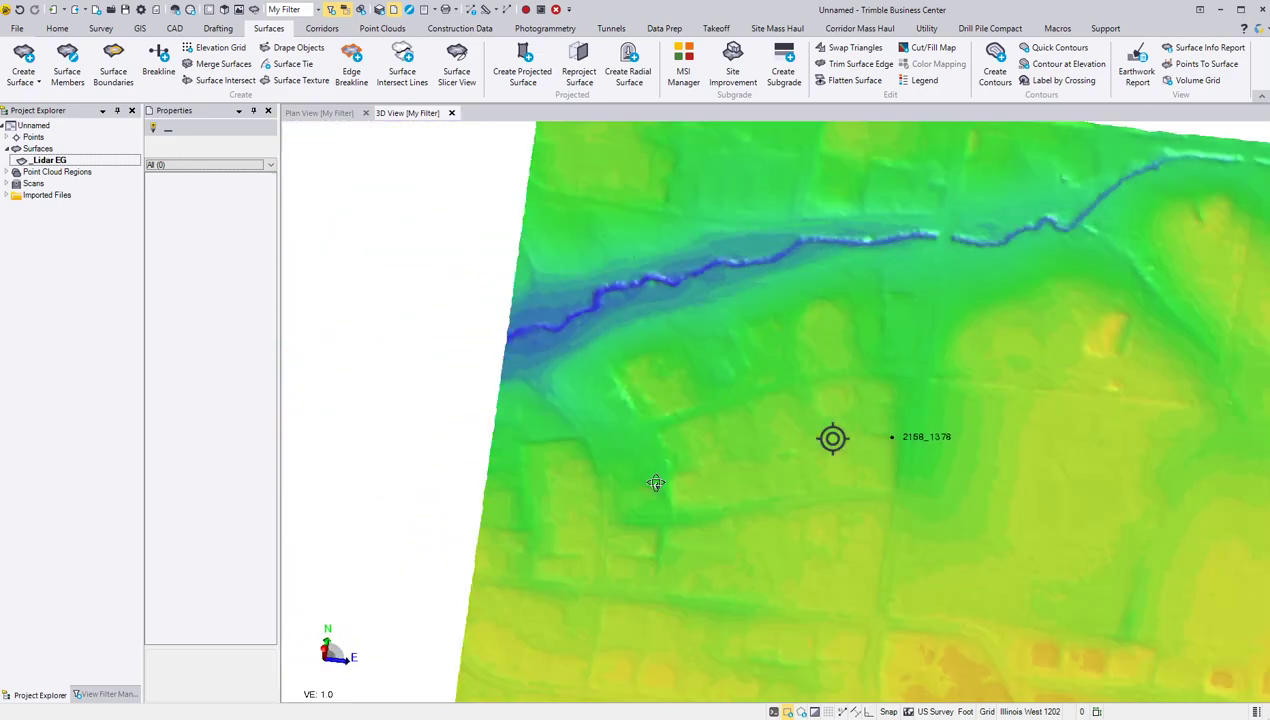
pyautogui.moveTo(808, 482)
pyautogui.mouseDown(button='middle')
pyautogui.moveTo(439, 405)
pyautogui.moveTo(547, 433)
pyautogui.mouseUp(button='middle')
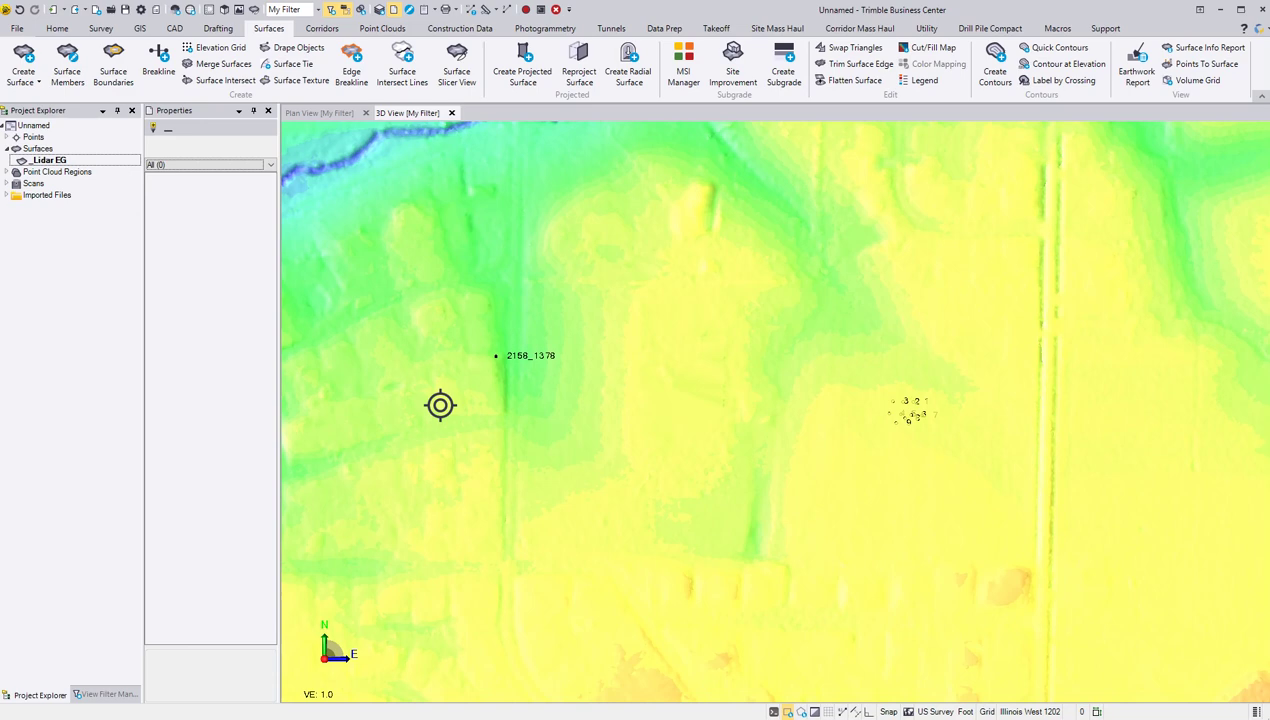
pyautogui.scroll(-2, 653, 427)
pyautogui.keyDown('shift'); pyautogui.moveTo(653, 427); pyautogui.dragTo(655, 442, button='middle'); pyautogui.keyUp('shift')
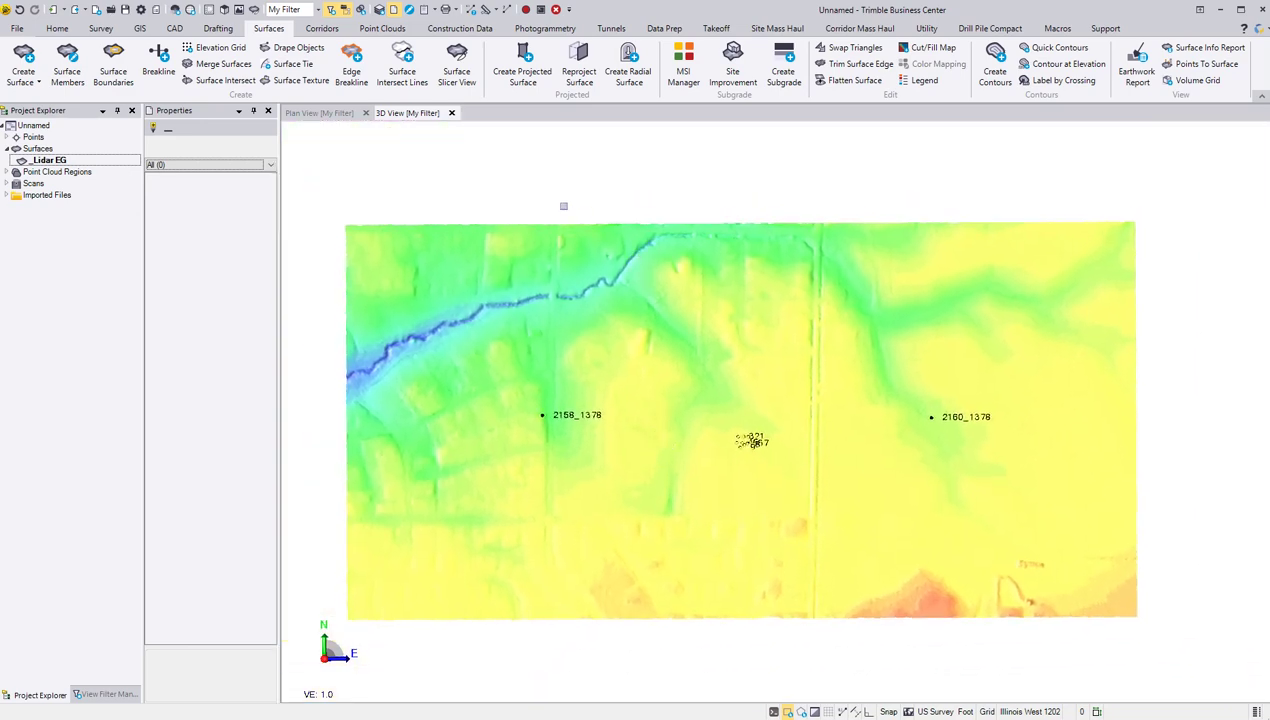
pyautogui.click(752, 441)
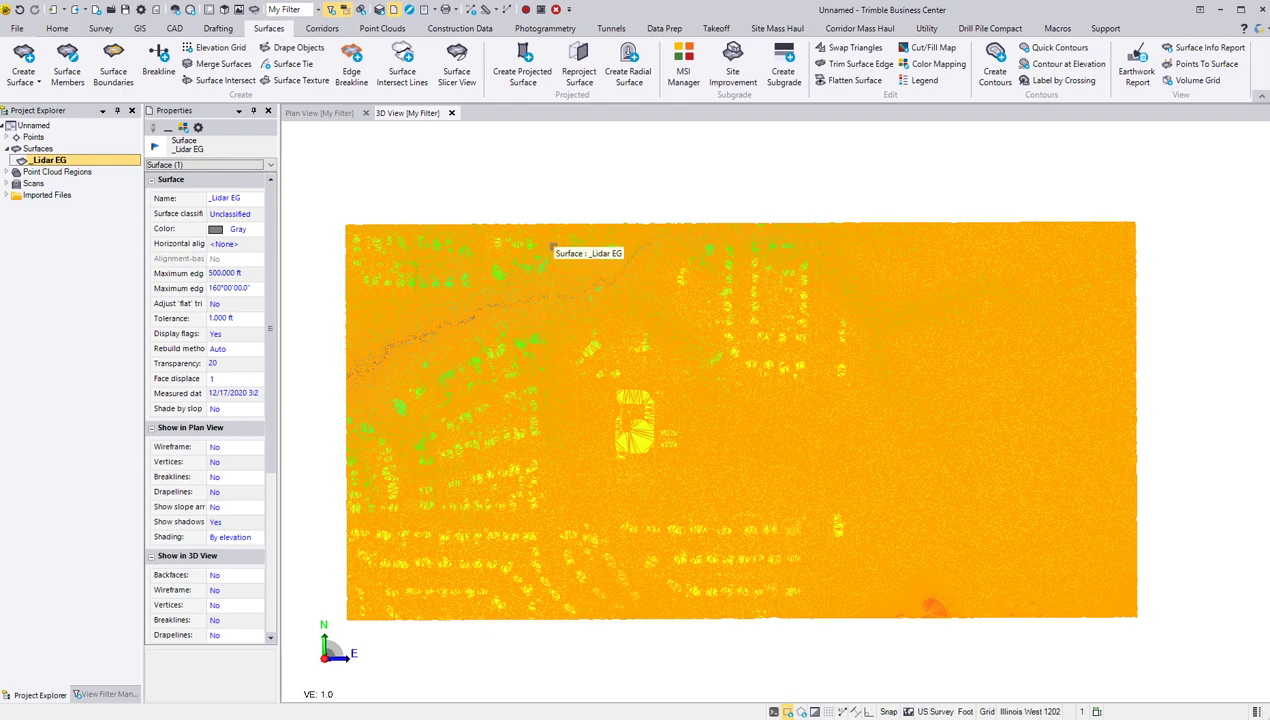
# Set up Quick Contours for the _Lidar EG surface at a 1.000 ft interval.
pyautogui.rightClick(500, 205)
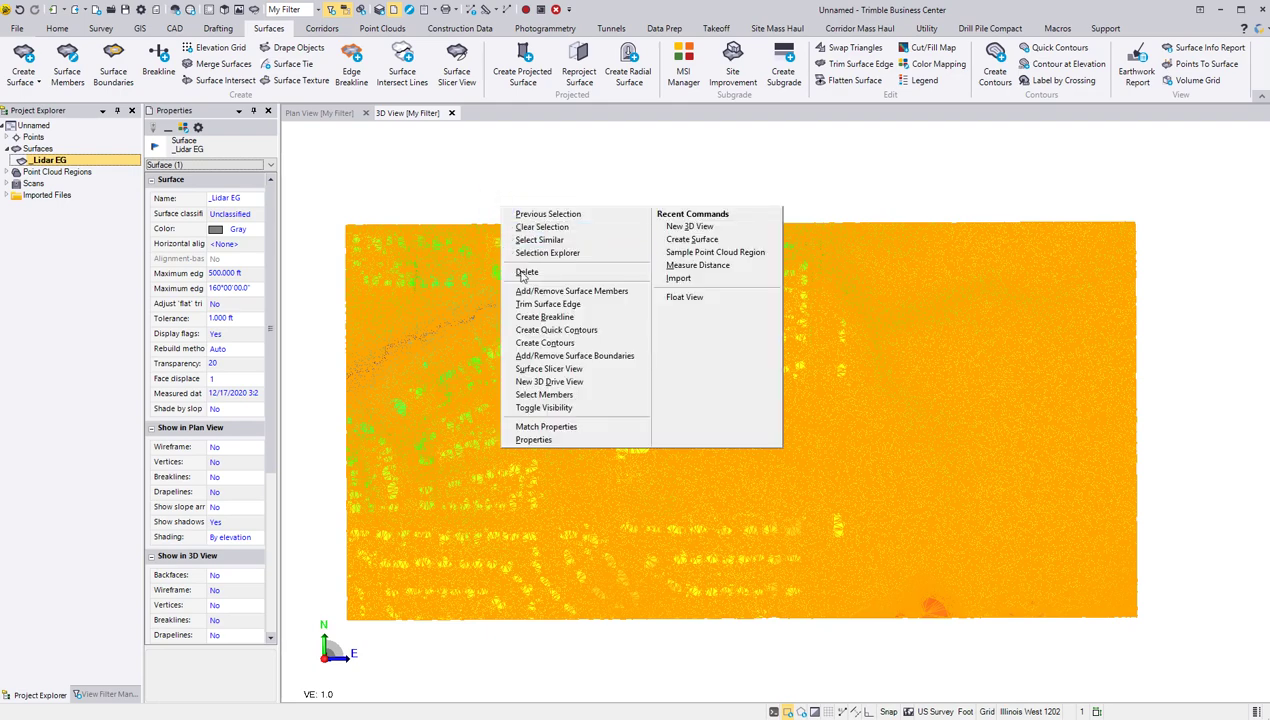
pyautogui.click(556, 331)
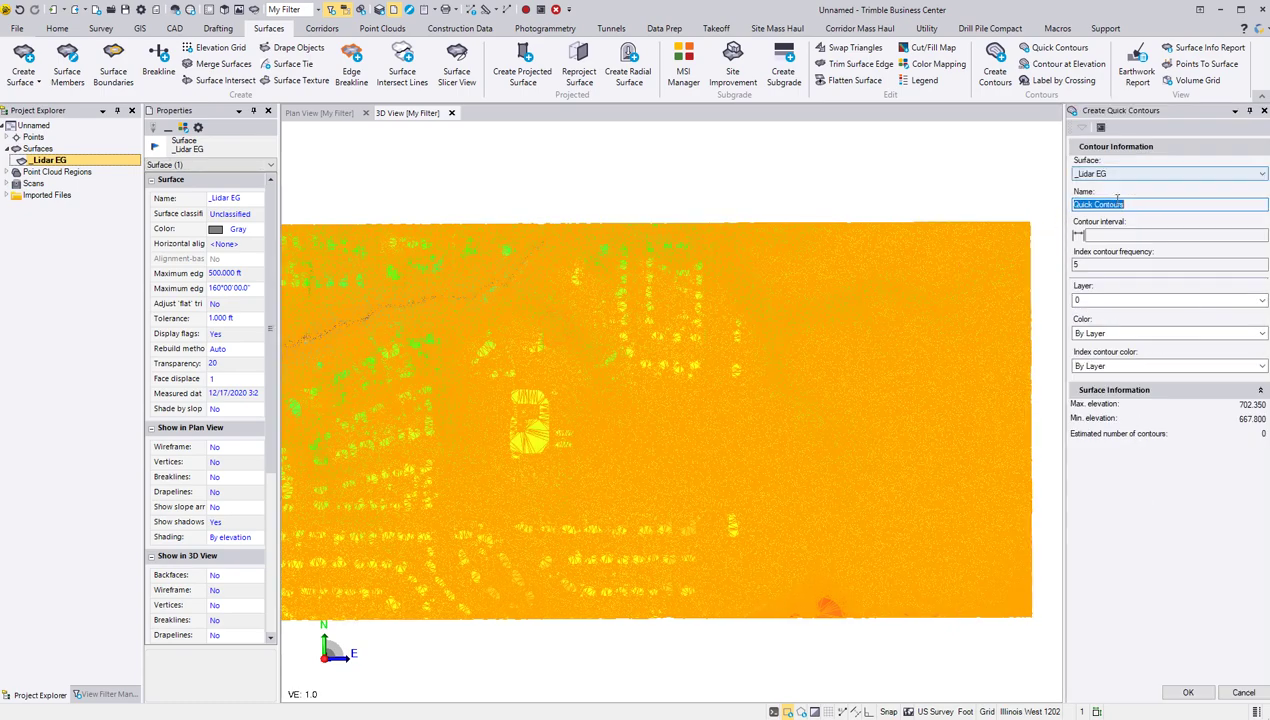
pyautogui.click(1092, 174)
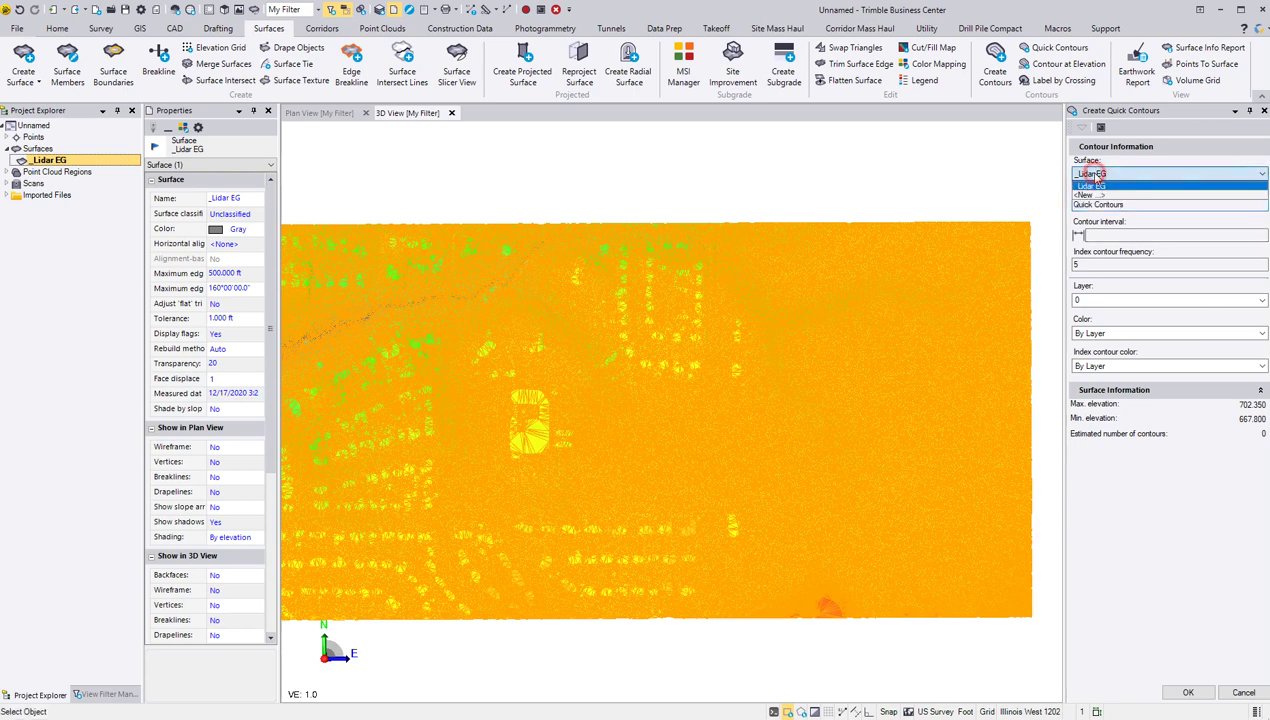
pyautogui.click(1092, 186)
pyautogui.click(1106, 234)
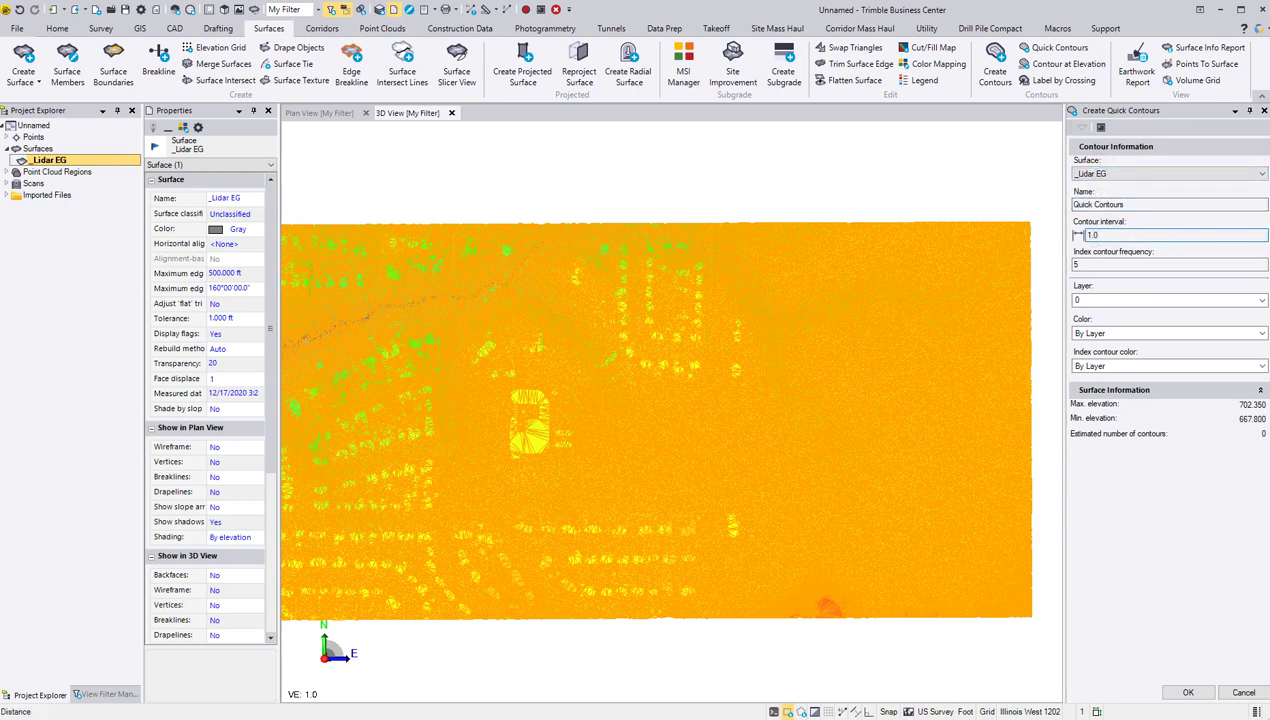
pyautogui.click(1109, 266)
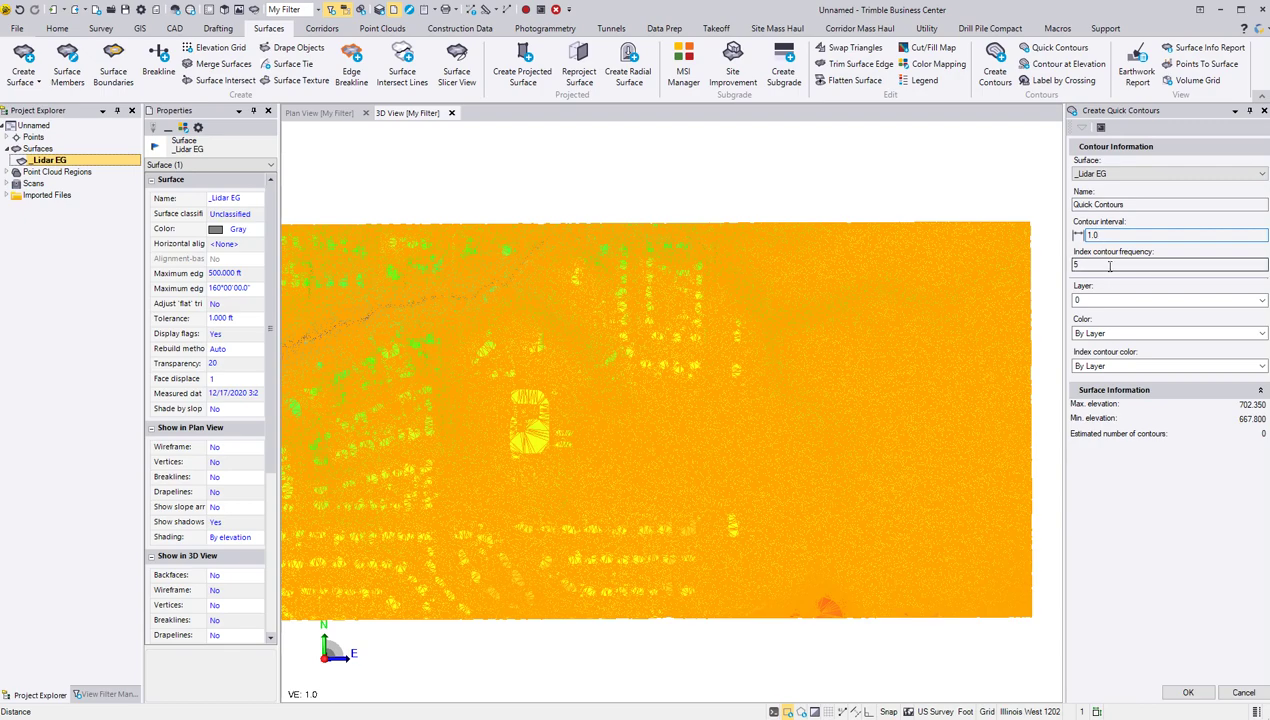
# Create a contour layer _Lidar EG coloured Gray with 0.20 mm line weight.
pyautogui.click(1098, 300)
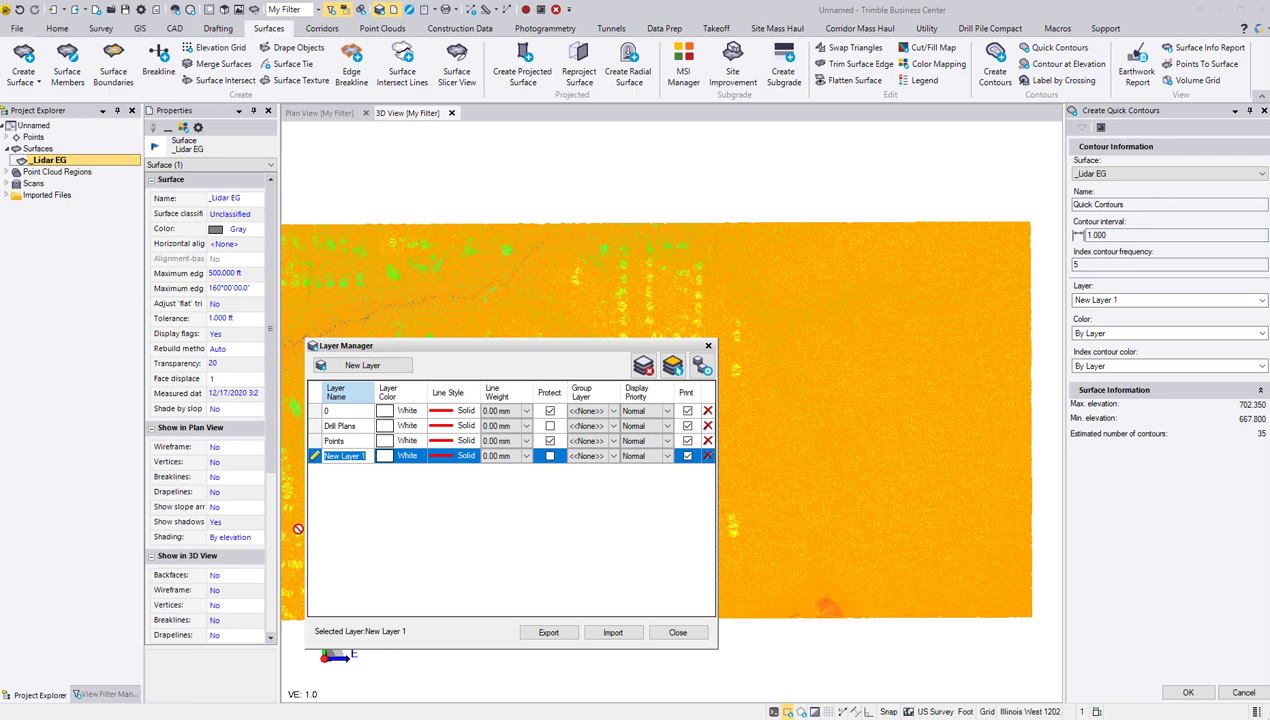
pyautogui.write('_')
pyautogui.write('Lidar EG')
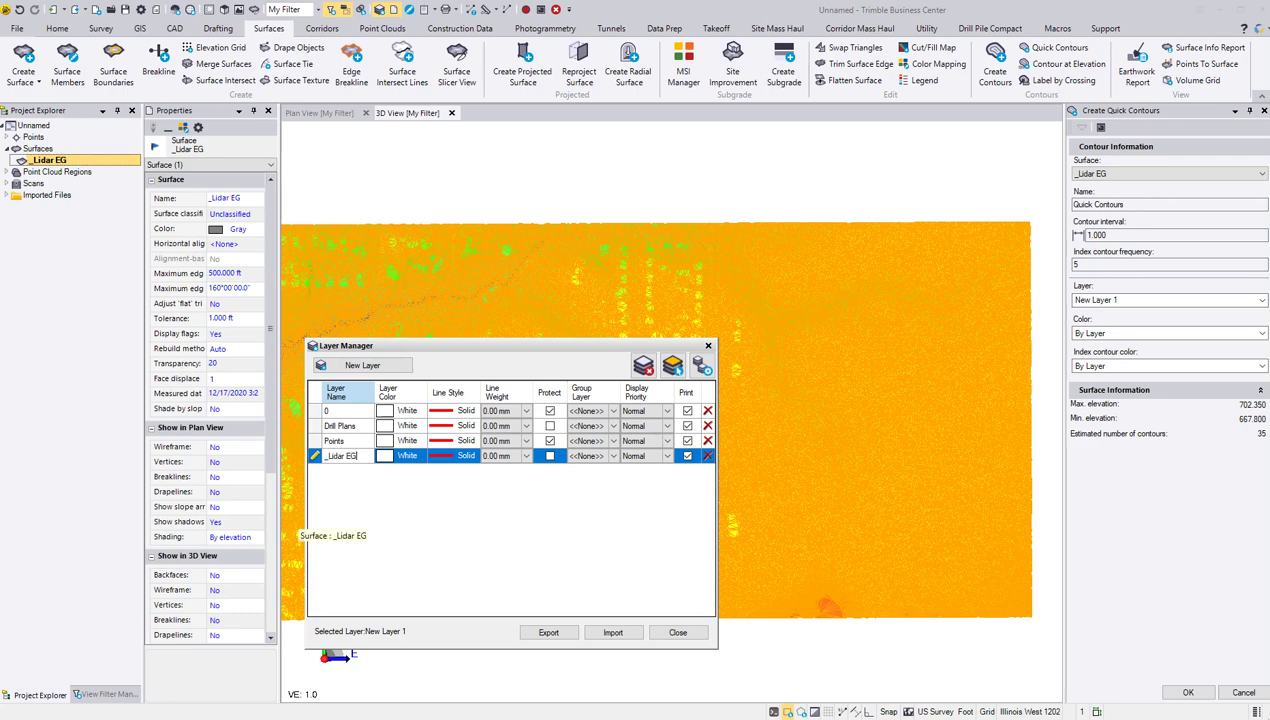
pyautogui.press('Return')
pyautogui.click(386, 456)
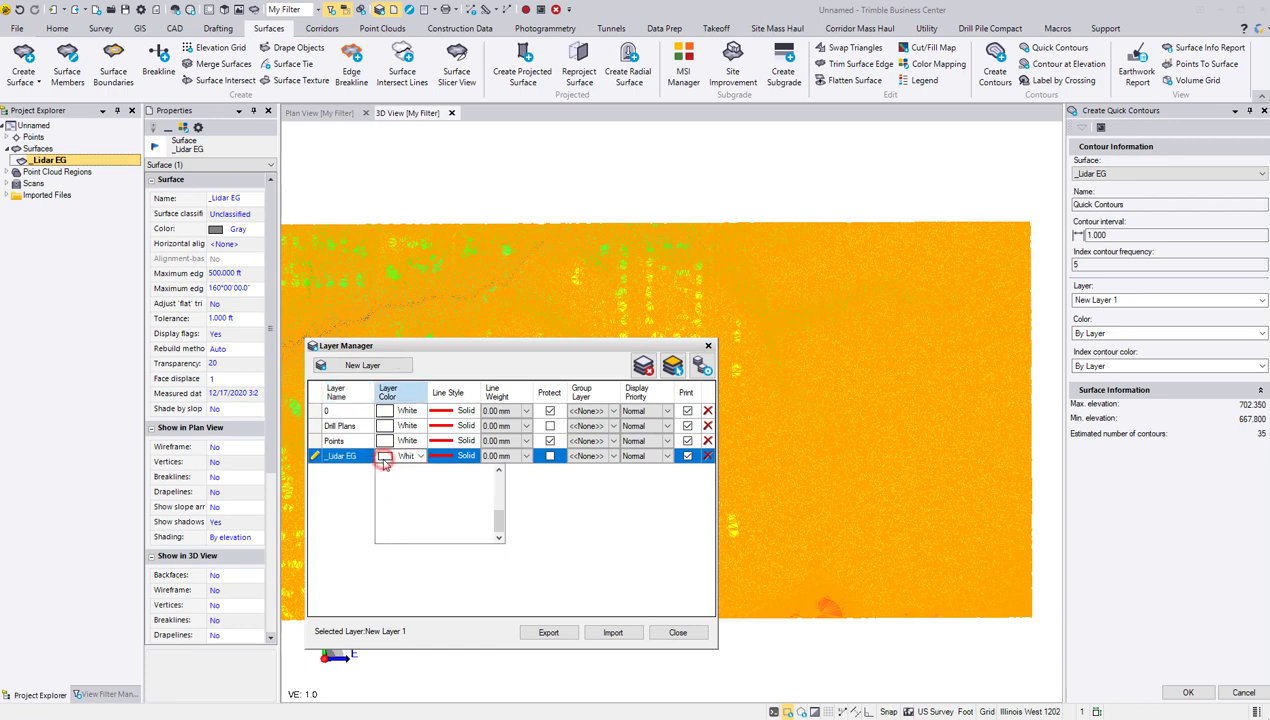
pyautogui.scroll(2, 420, 490)
pyautogui.click(423, 479)
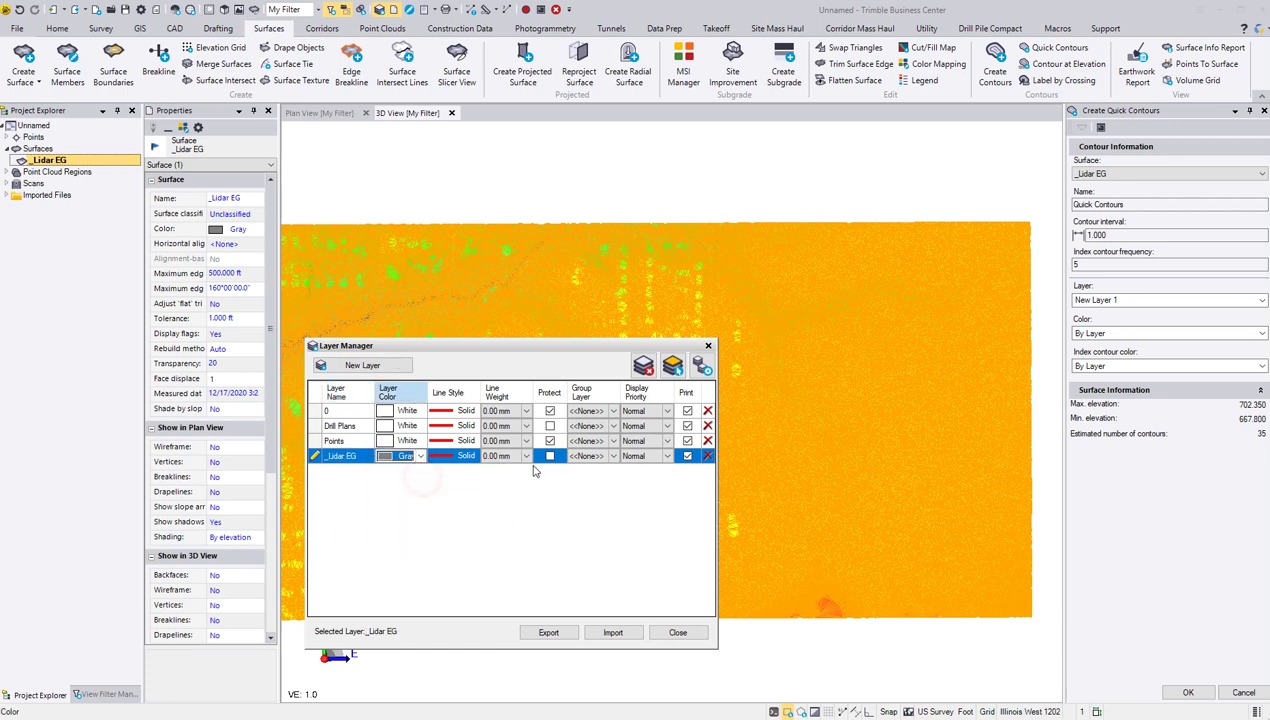
pyautogui.click(526, 456)
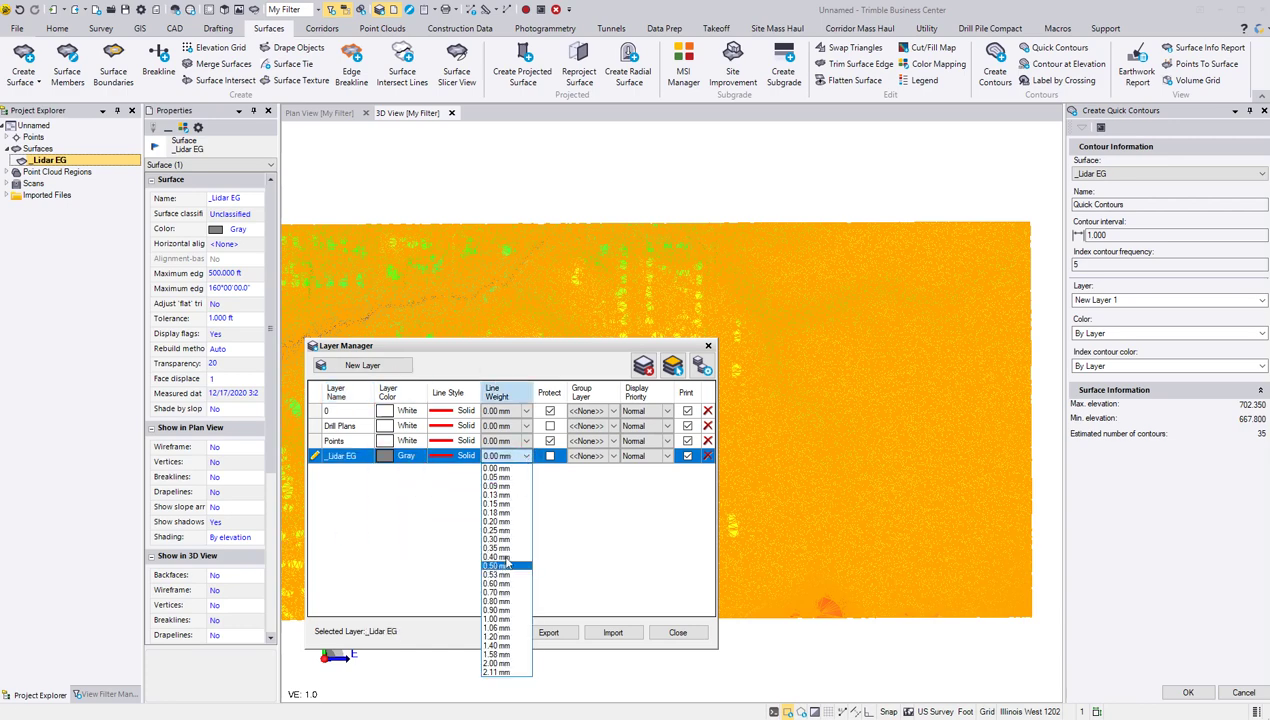
pyautogui.click(500, 521)
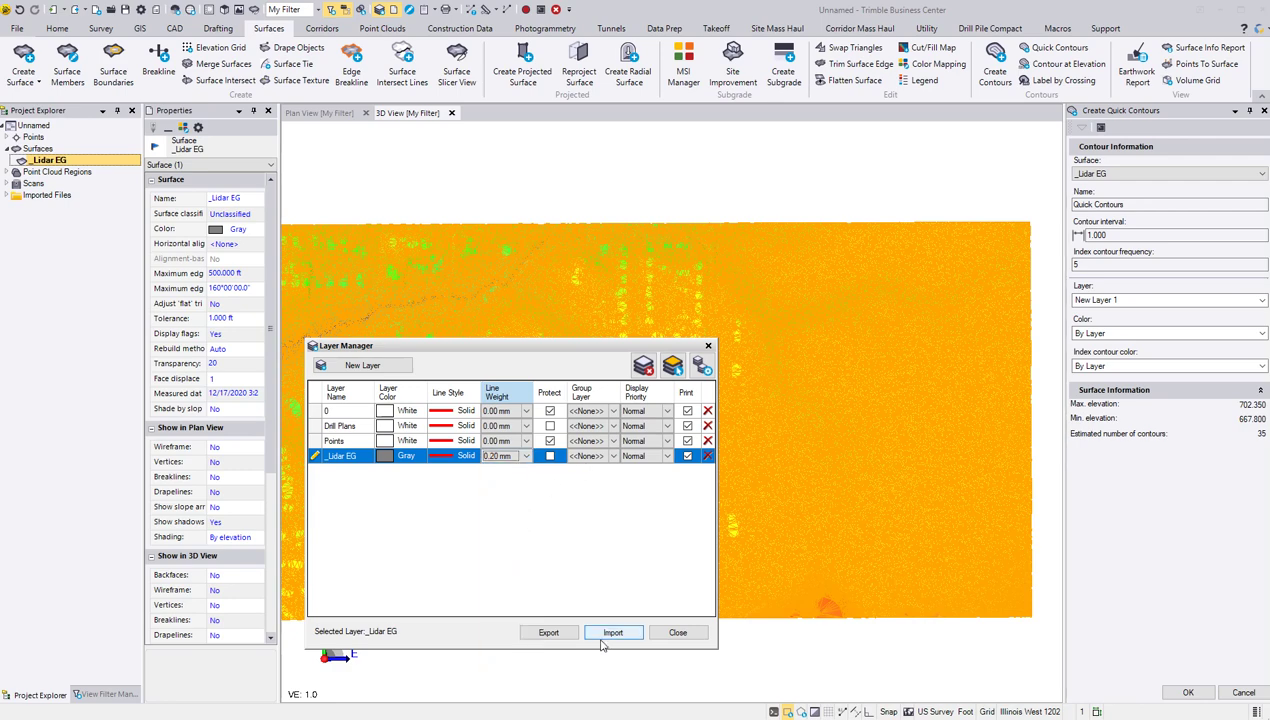
pyautogui.click(677, 633)
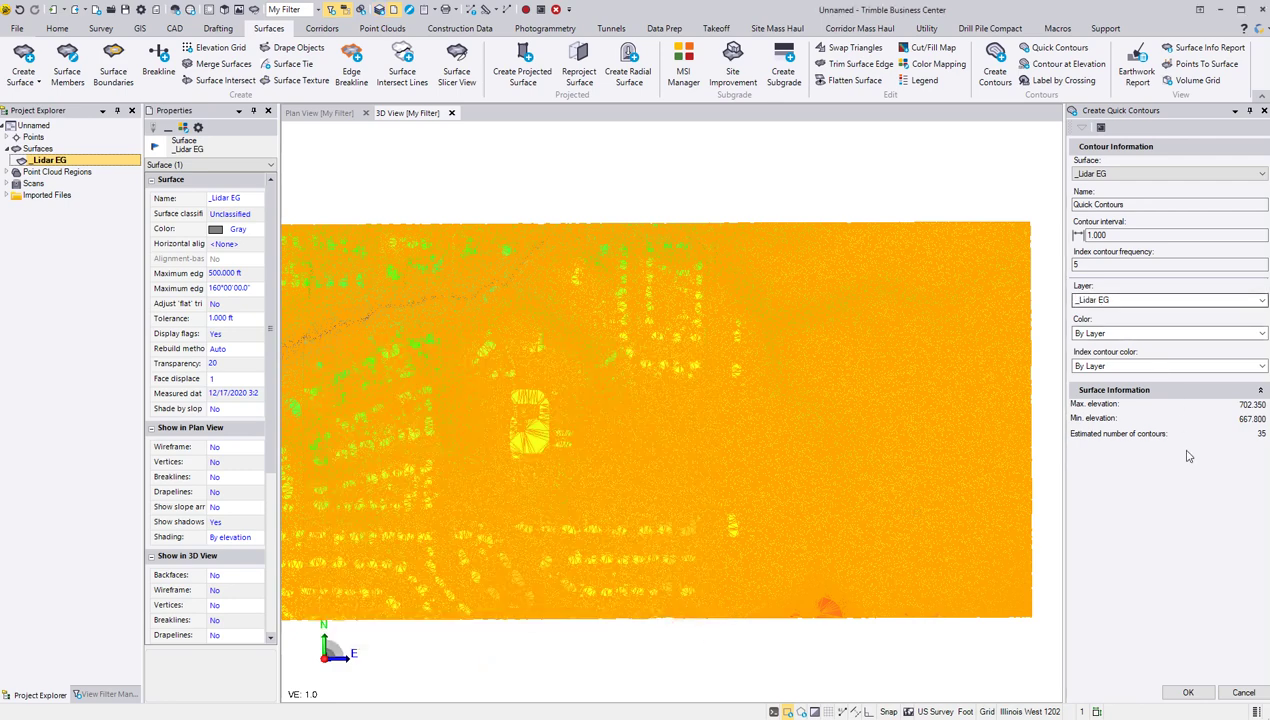
# Create the 1 ft quick contours and view them obliquely across the terrain.
pyautogui.click(1200, 693)
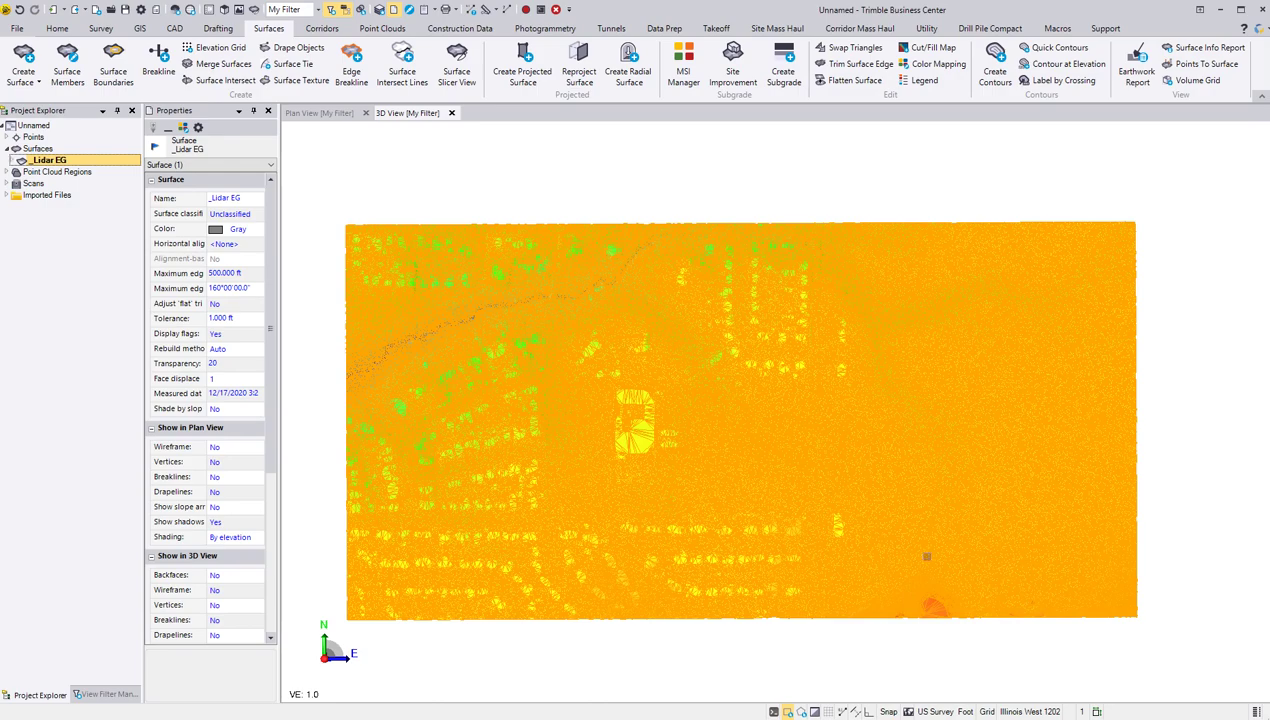
pyautogui.click(705, 676)
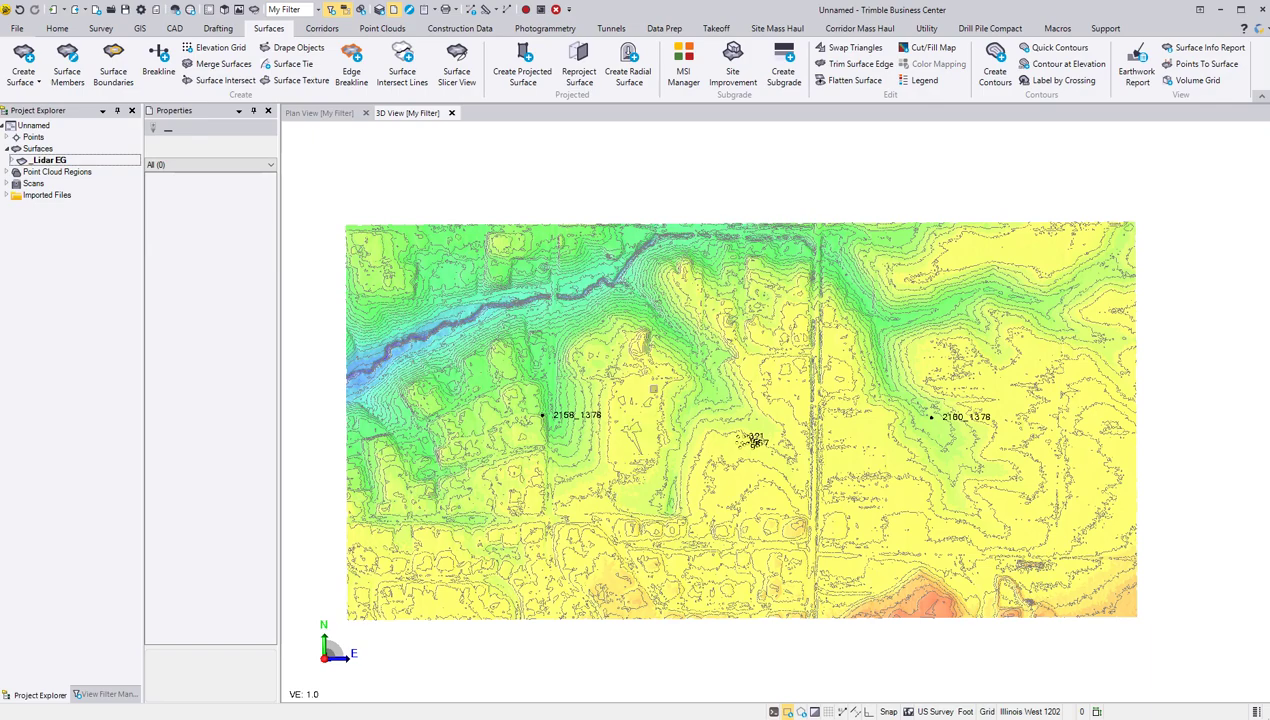
pyautogui.scroll(3, 674, 371)
pyautogui.scroll(2, 674, 360)
pyautogui.scroll(2, 673, 345)
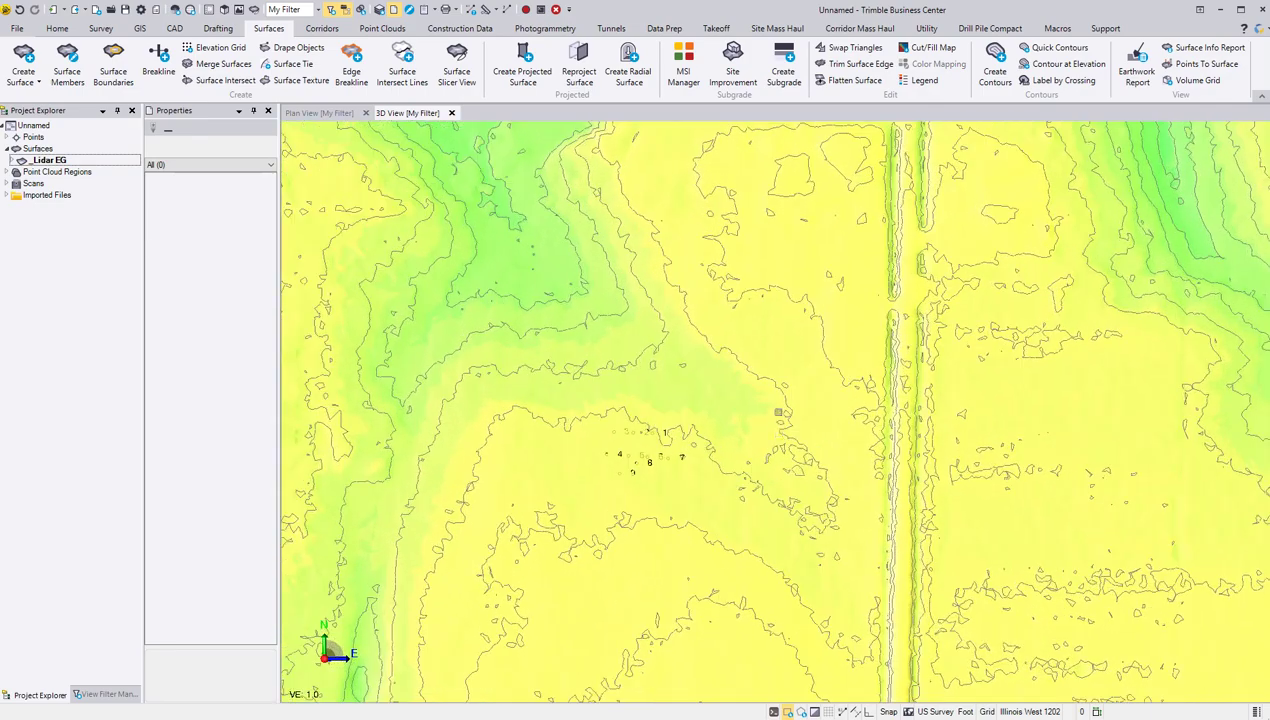
pyautogui.scroll(-1, 647, 393)
pyautogui.scroll(-1, 647, 452)
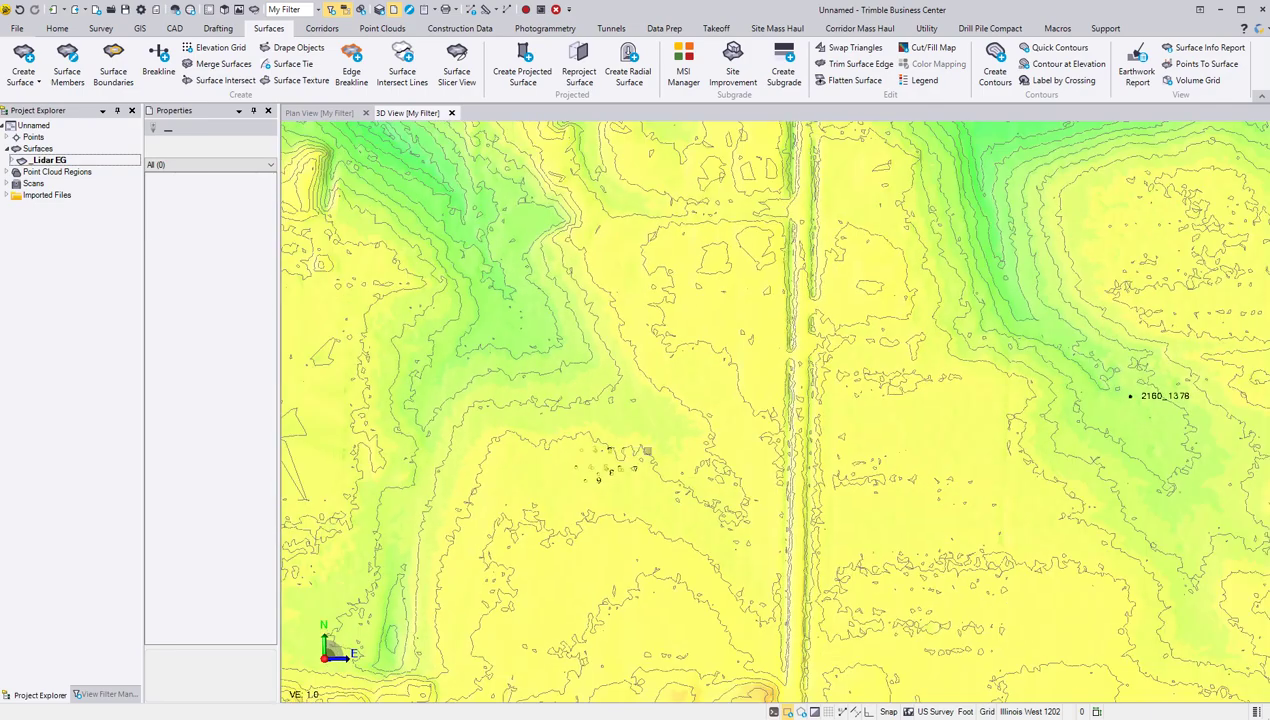
pyautogui.moveTo(600, 401)
pyautogui.mouseDown(button='middle')
pyautogui.moveTo(1003, 498)
pyautogui.moveTo(1078, 580)
pyautogui.mouseUp(button='middle')
# Zoom and orbit around the contoured terrain from several angles, ending overhead.
pyautogui.scroll(2, 547, 361)
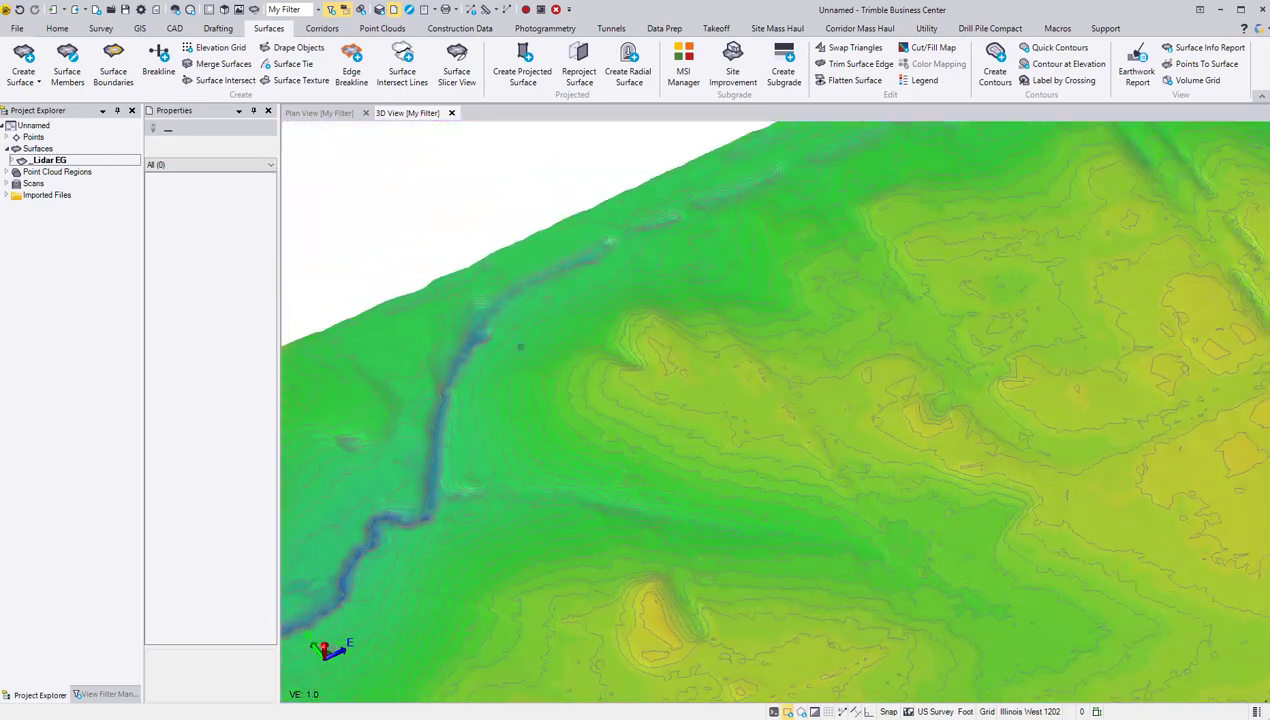
pyautogui.scroll(1, 547, 361)
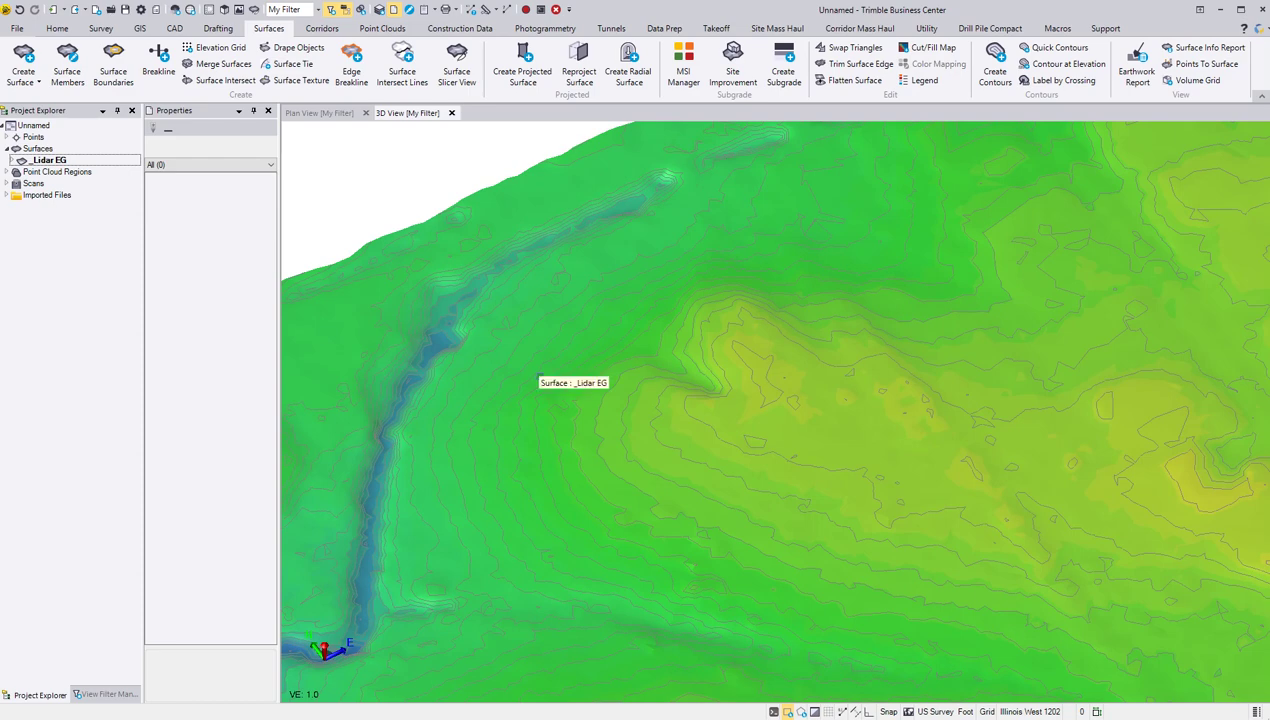
pyautogui.keyDown('shift'); pyautogui.scroll(3, 540, 376); pyautogui.keyUp('shift')
pyautogui.keyDown('shift'); pyautogui.scroll(3, 540, 376); pyautogui.keyUp('shift')
pyautogui.keyDown('shift'); pyautogui.scroll(3, 540, 376); pyautogui.keyUp('shift')
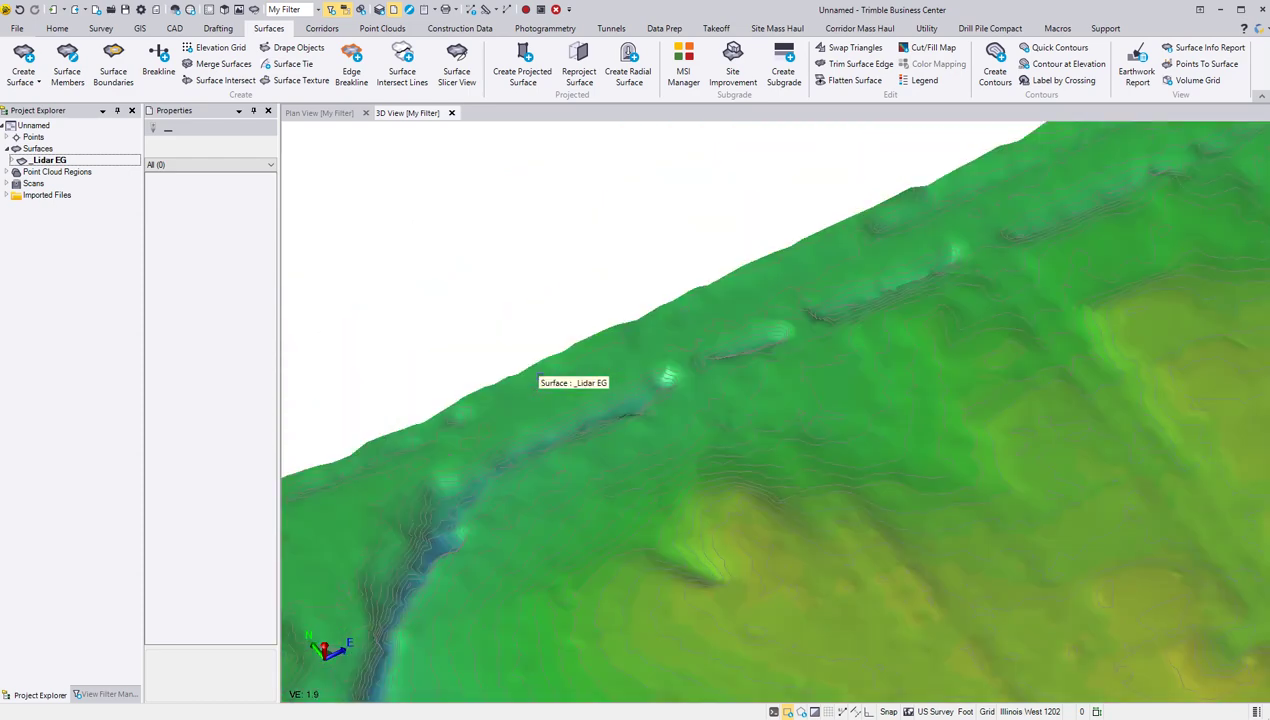
pyautogui.keyDown('shift'); pyautogui.scroll(5, 540, 376); pyautogui.keyUp('shift')
pyautogui.moveTo(672, 510); pyautogui.dragTo(786, 375, button='middle')
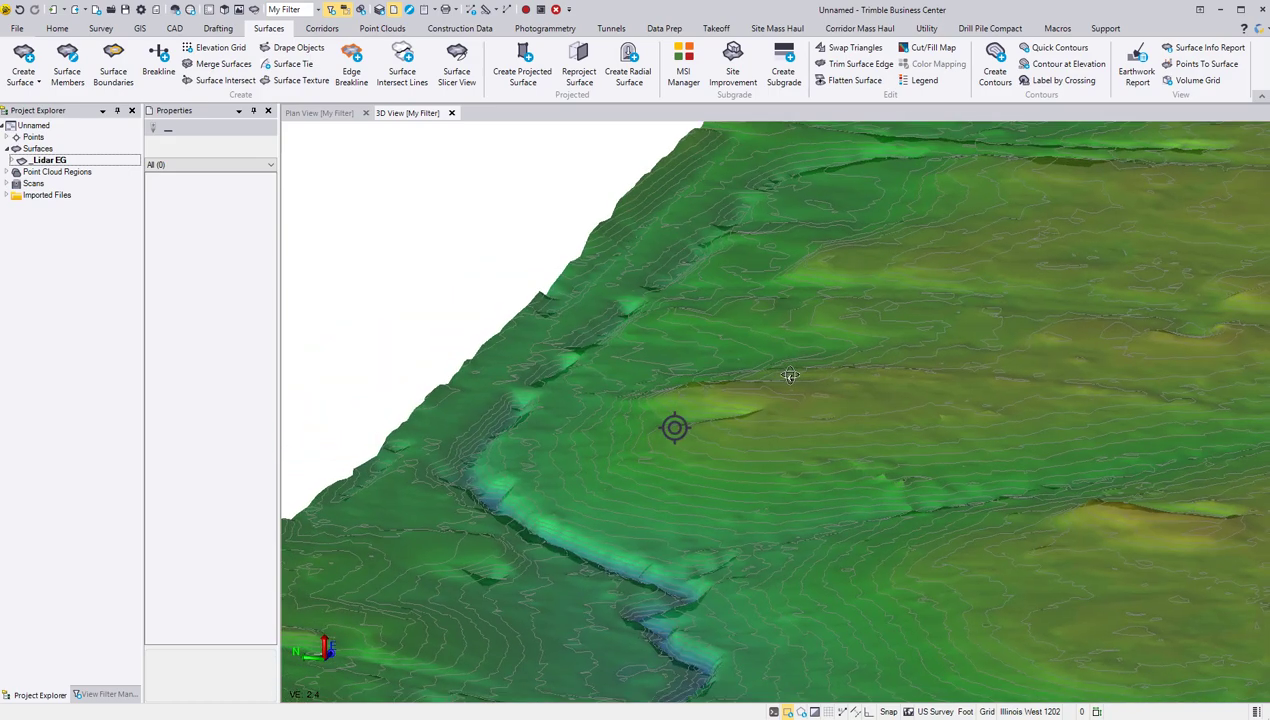
pyautogui.moveTo(786, 375); pyautogui.dragTo(760, 368, button='middle')
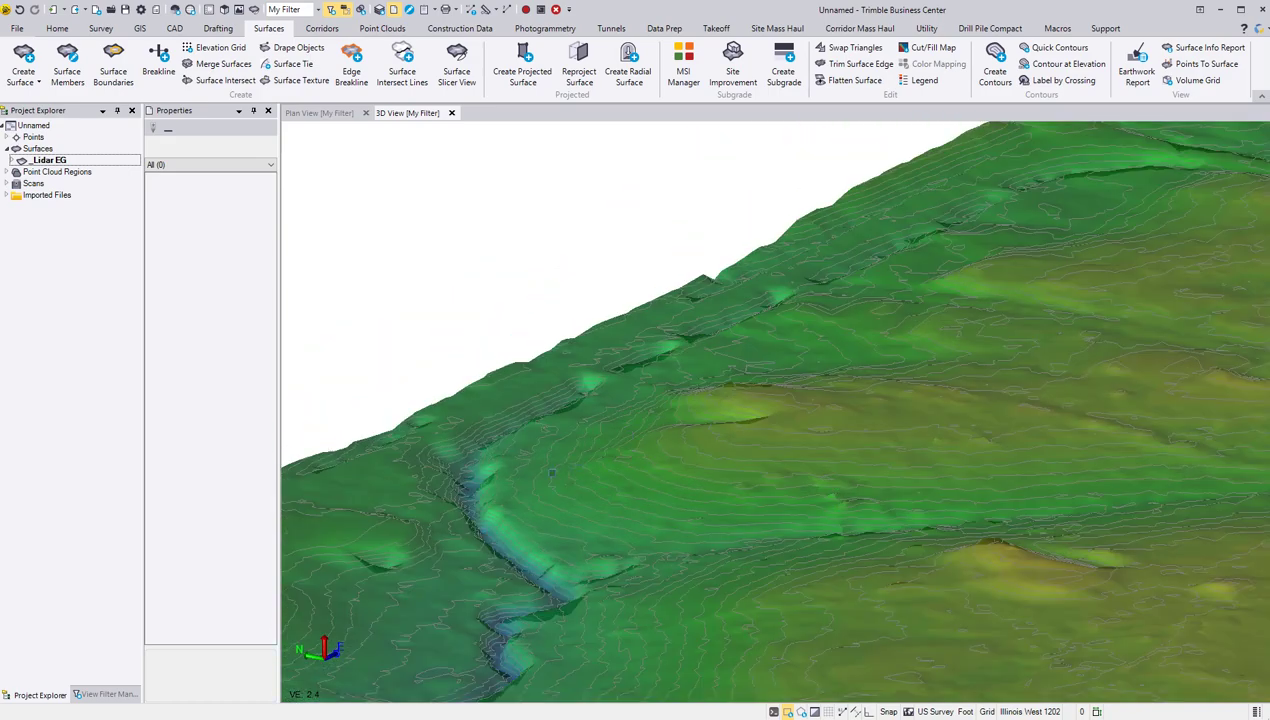
pyautogui.keyDown('shift'); pyautogui.scroll(-5, 551, 472); pyautogui.keyUp('shift')
pyautogui.keyDown('shift'); pyautogui.scroll(-5, 551, 472); pyautogui.keyUp('shift')
pyautogui.keyDown('shift'); pyautogui.scroll(-4, 551, 472); pyautogui.keyUp('shift')
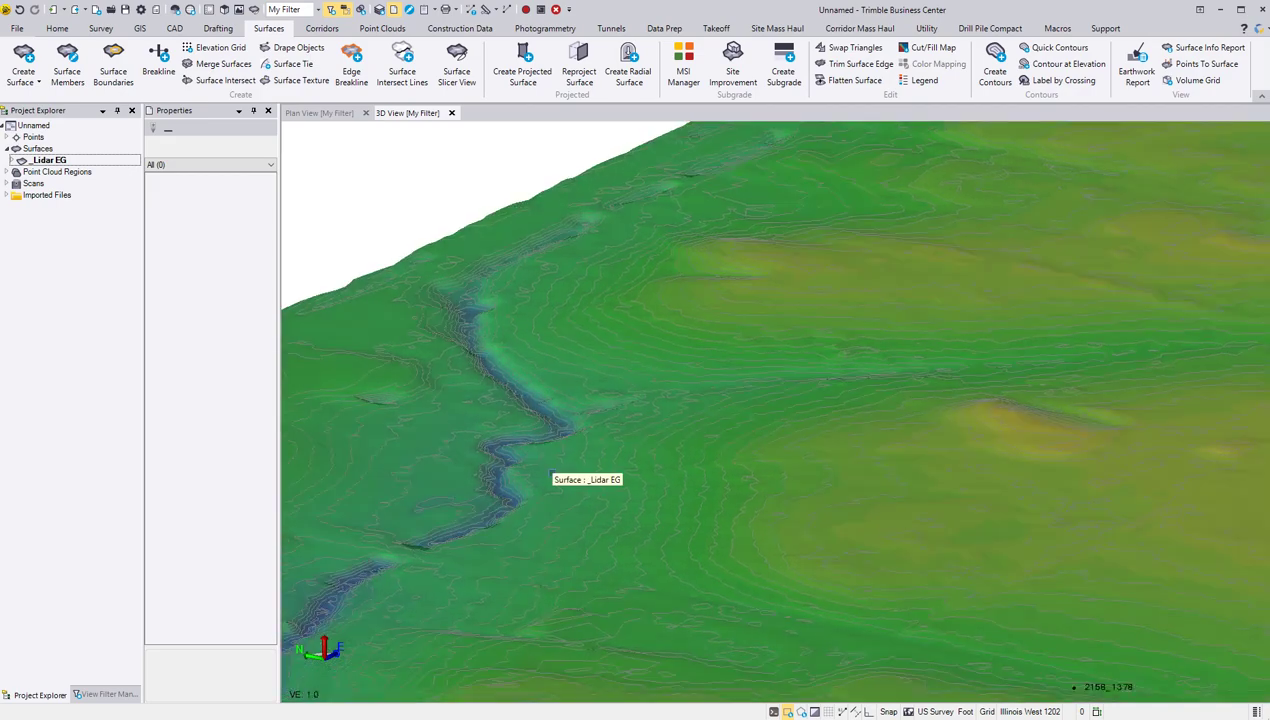
pyautogui.moveTo(664, 451)
pyautogui.mouseDown(button='middle')
pyautogui.moveTo(685, 341)
pyautogui.moveTo(540, 549)
pyautogui.moveTo(650, 400)
pyautogui.mouseUp(button='middle')
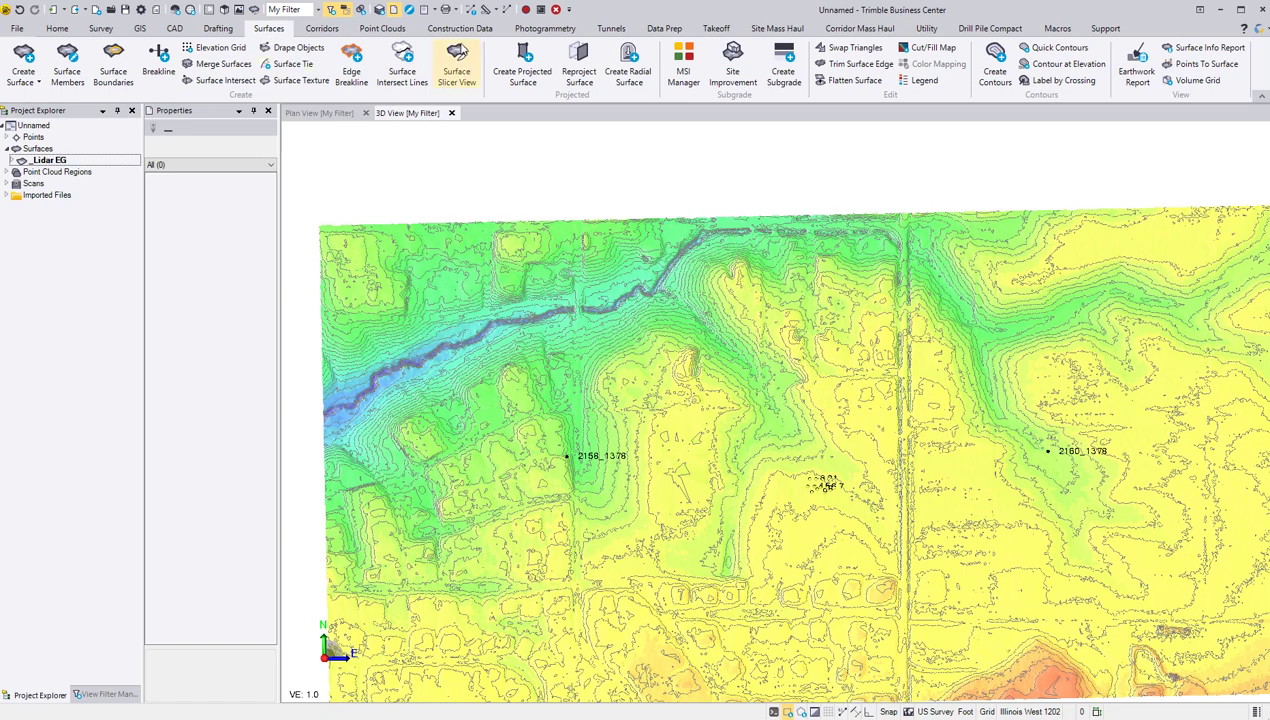
# Open the Surface Slicer View from the Surfaces tab and zoom onto the terrain.
pyautogui.click(457, 60)
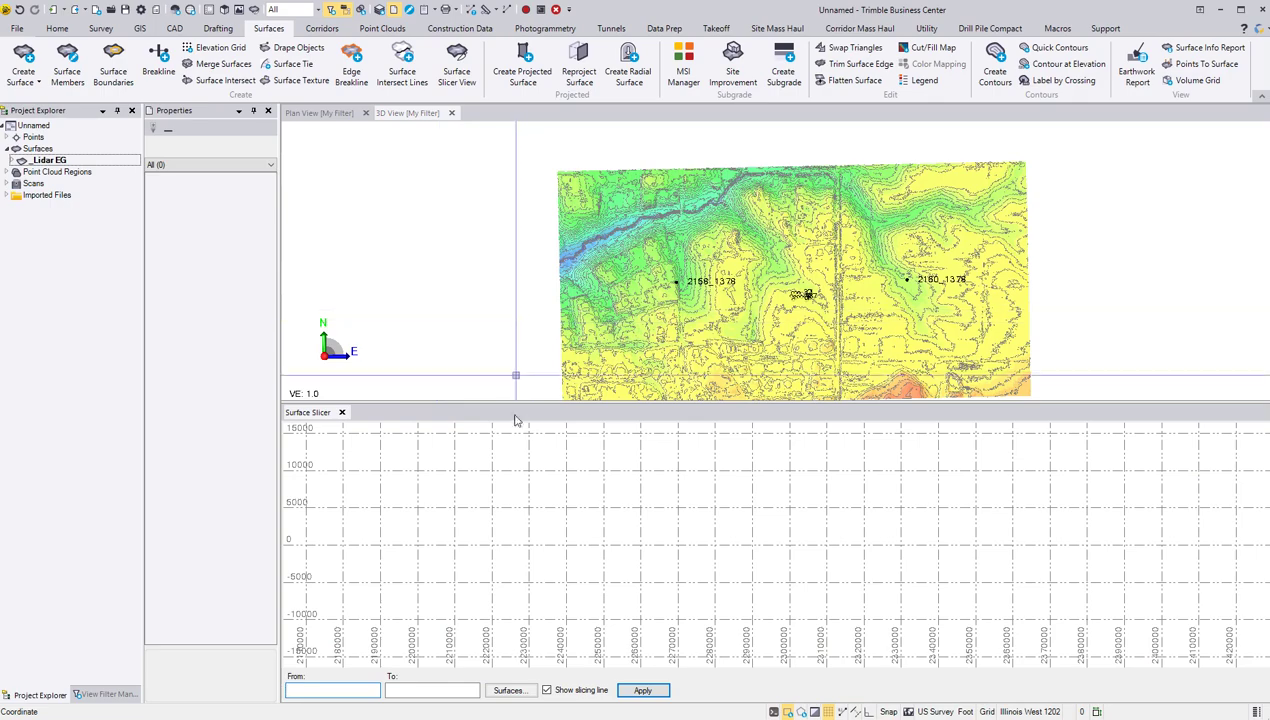
pyautogui.scroll(2, 629, 303)
# Draw a first slice line beside the creek to plot its profile.
pyautogui.scroll(3, 550, 280)
pyautogui.scroll(2, 480, 255)
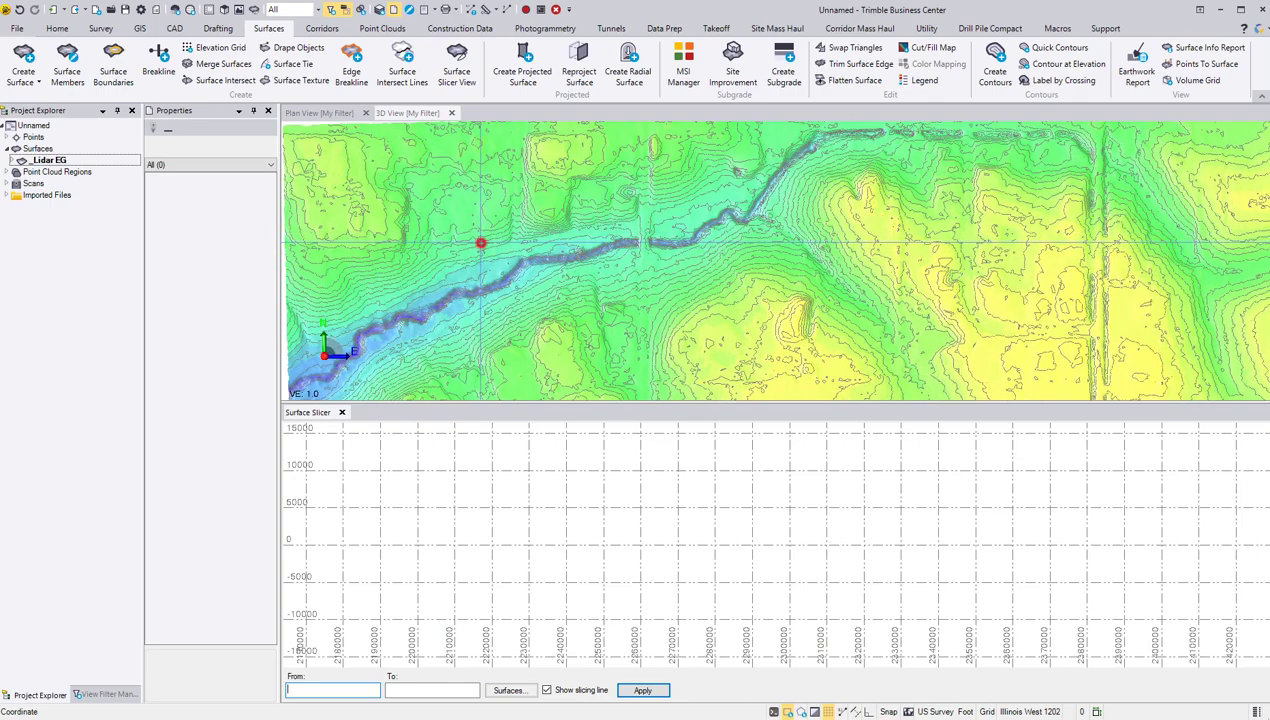
pyautogui.click(480, 243)
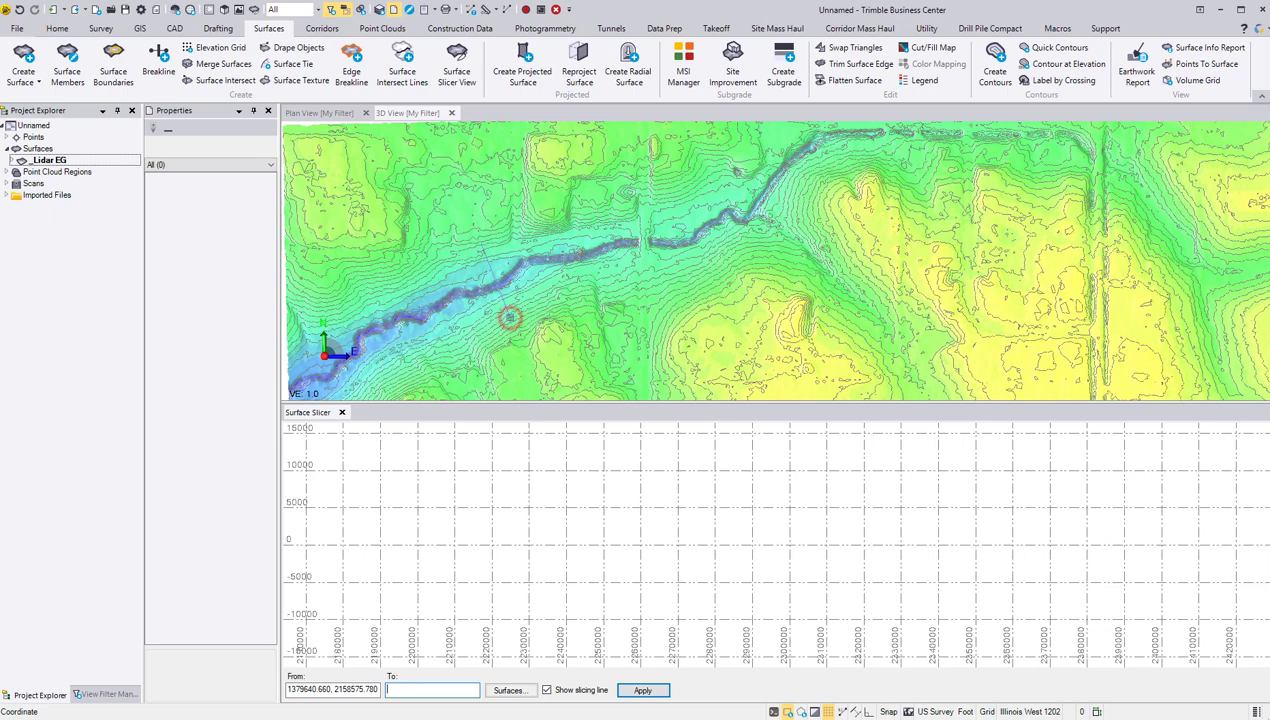
pyautogui.click(509, 316)
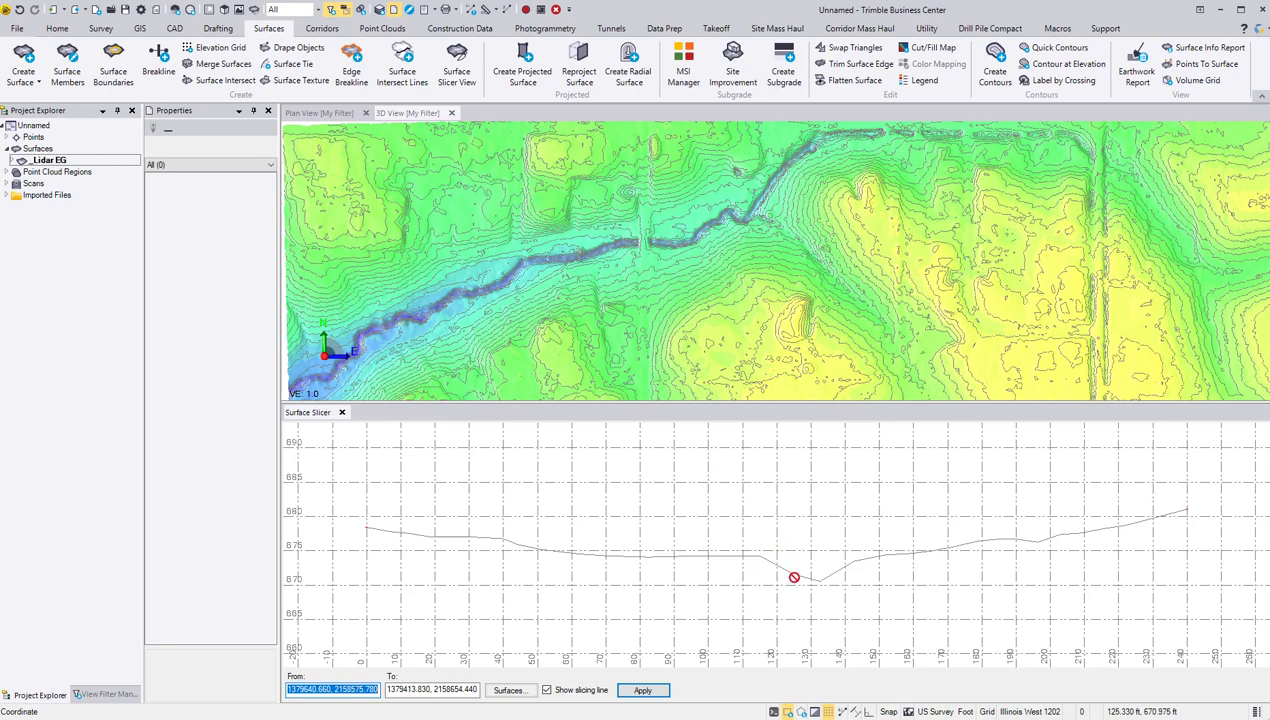
# Tilt the 3D view and redraw the slice across the terrain with new end points.
pyautogui.scroll(3, 794, 577)
pyautogui.scroll(2, 794, 577)
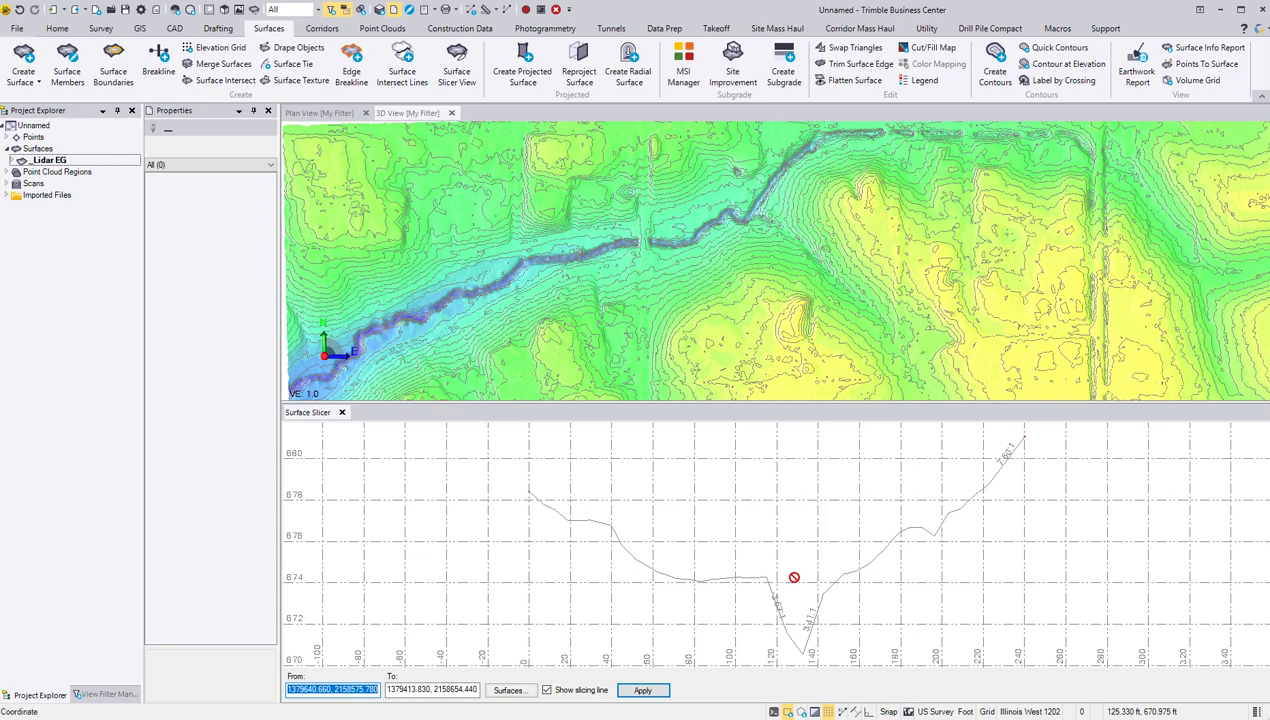
pyautogui.scroll(2, 794, 577)
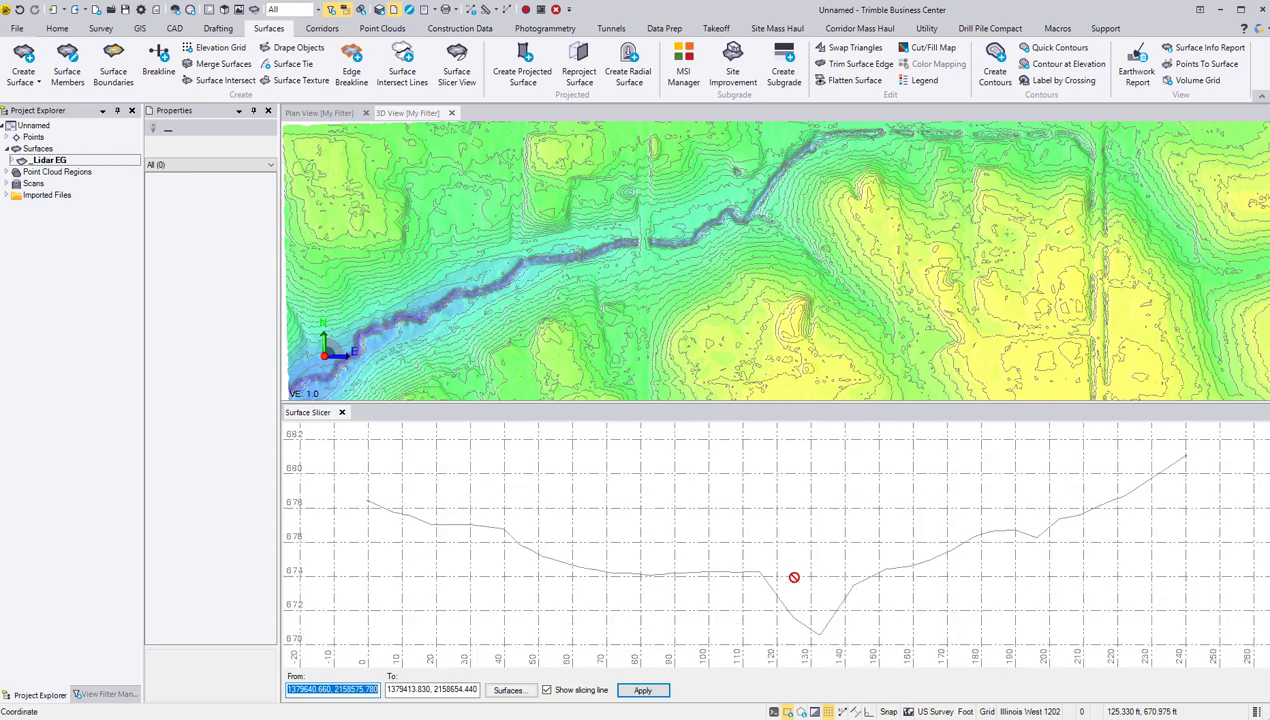
pyautogui.scroll(-3, 794, 577)
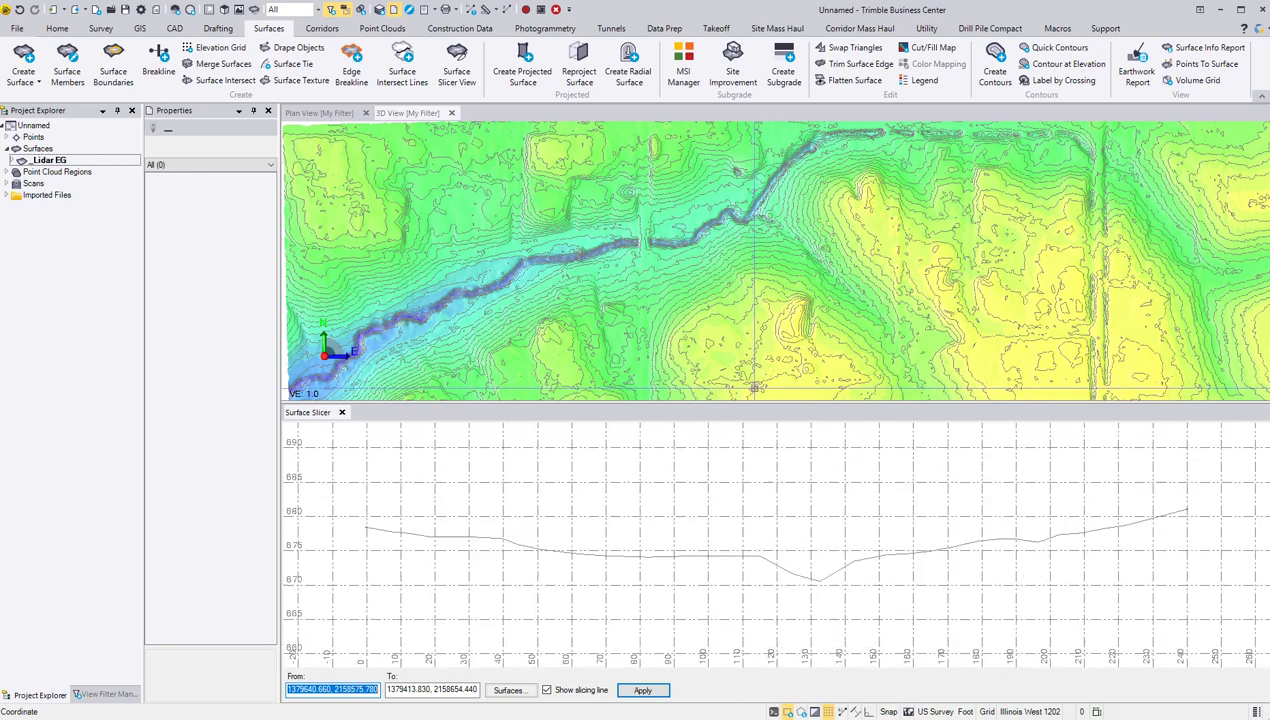
pyautogui.moveTo(835, 289); pyautogui.dragTo(790, 340, button='middle')
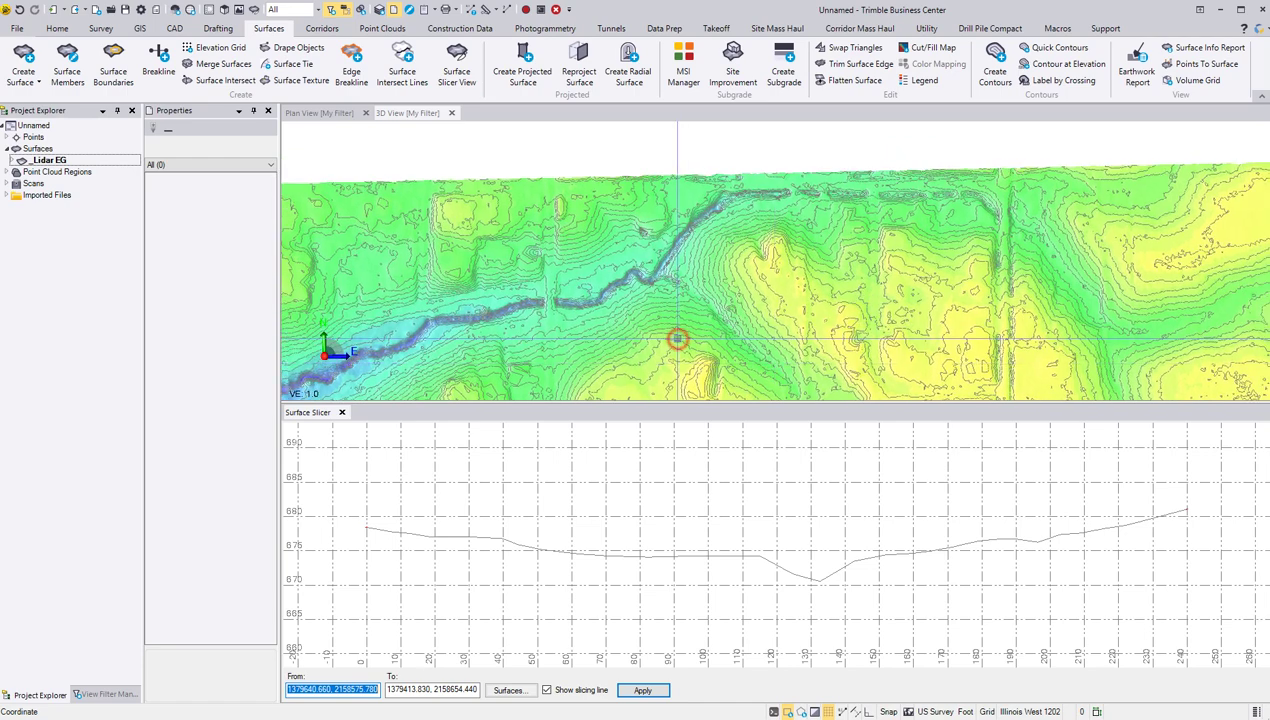
pyautogui.click(674, 336)
pyautogui.click(757, 281)
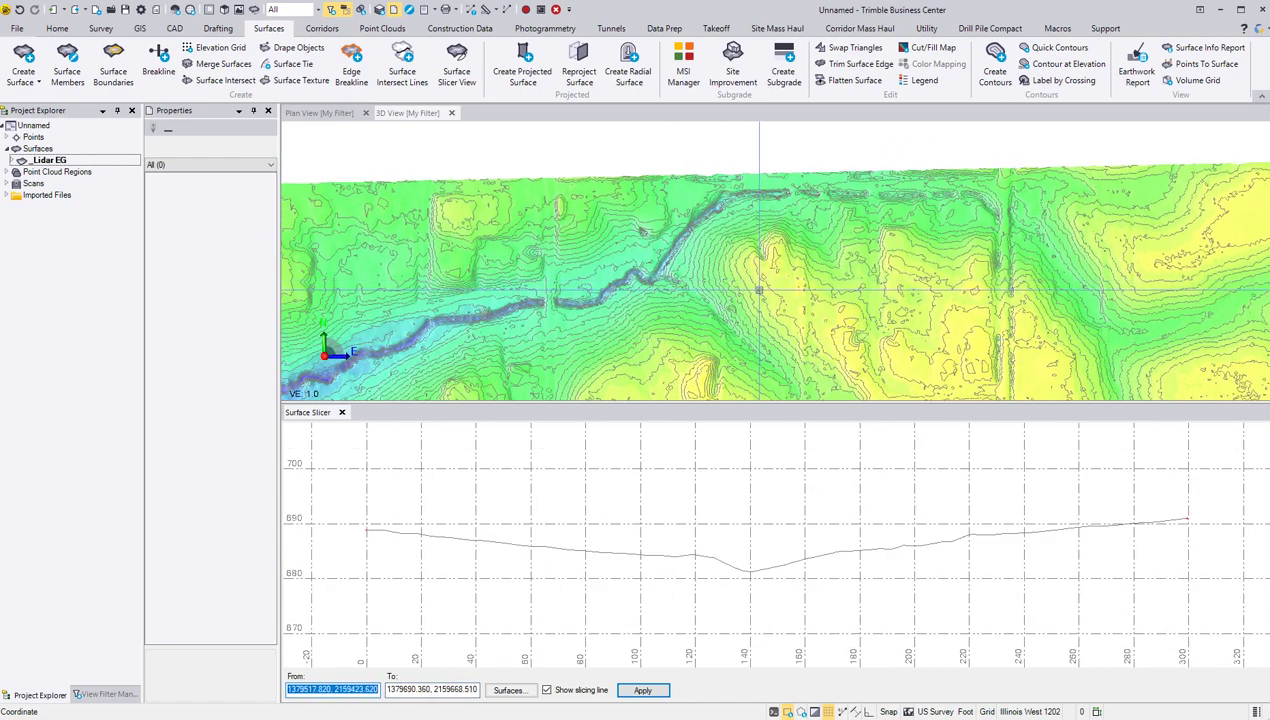
pyautogui.click(933, 265)
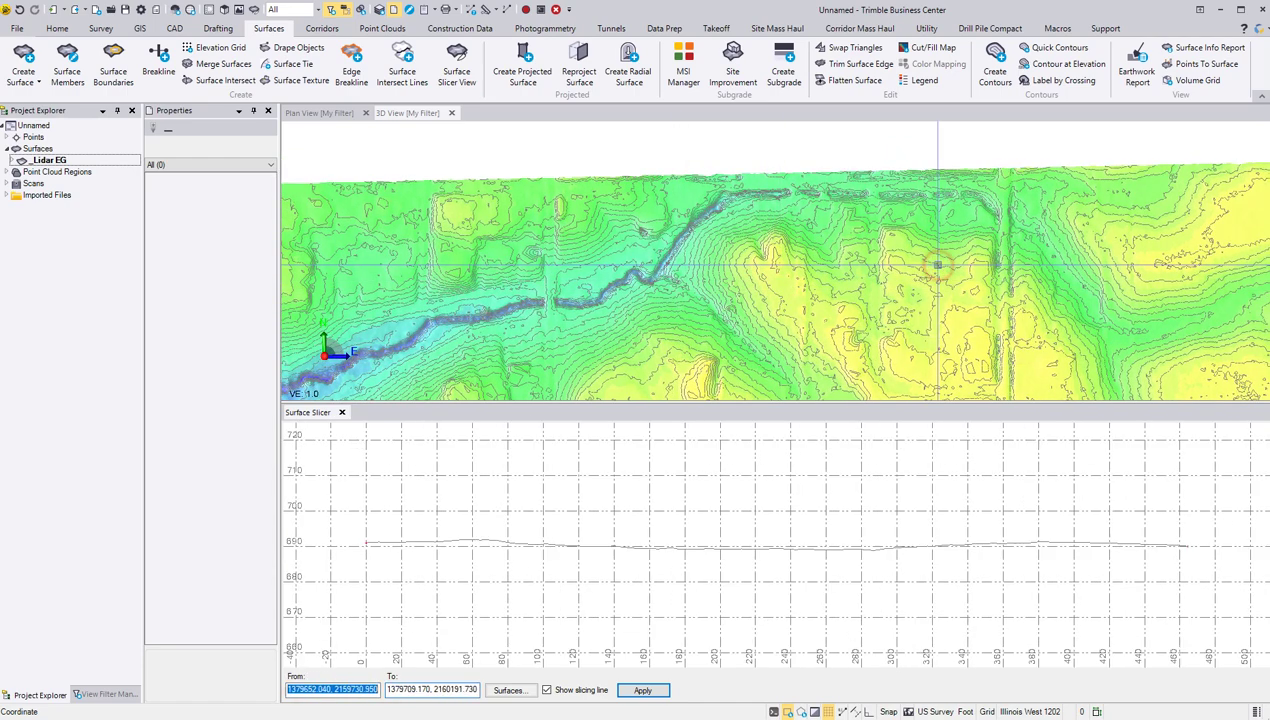
pyautogui.click(937, 298)
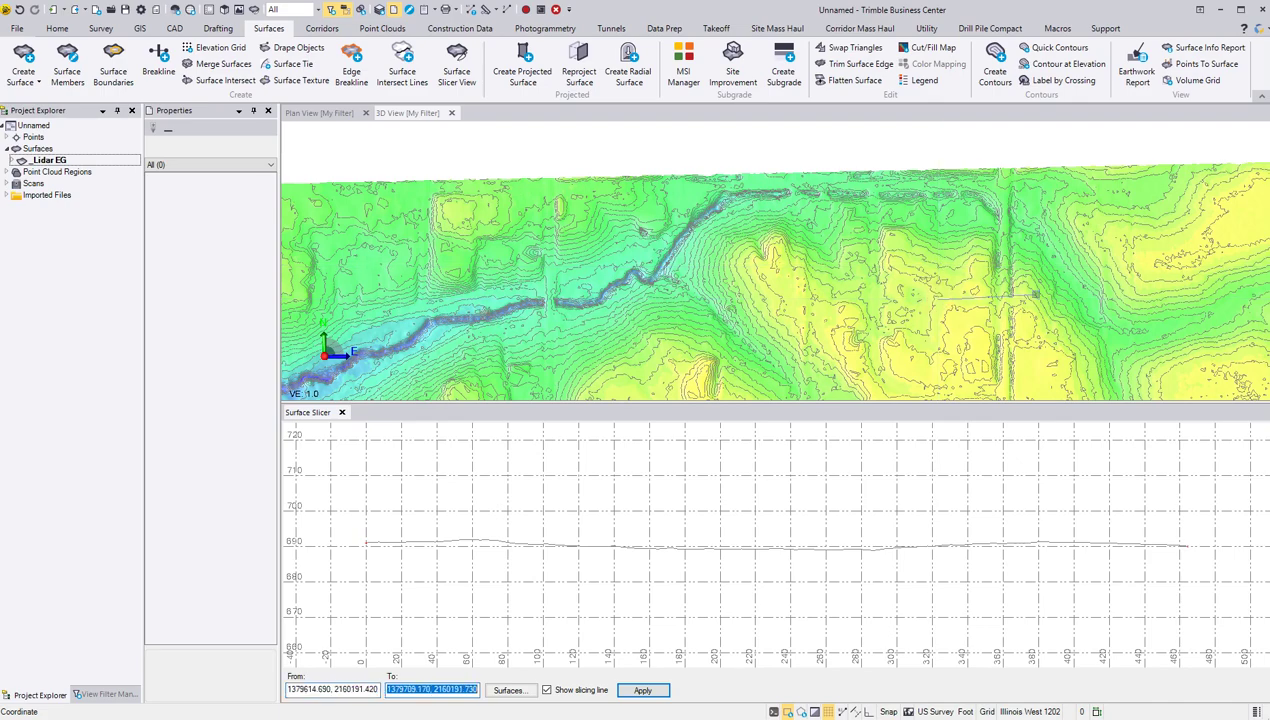
pyautogui.click(1026, 304)
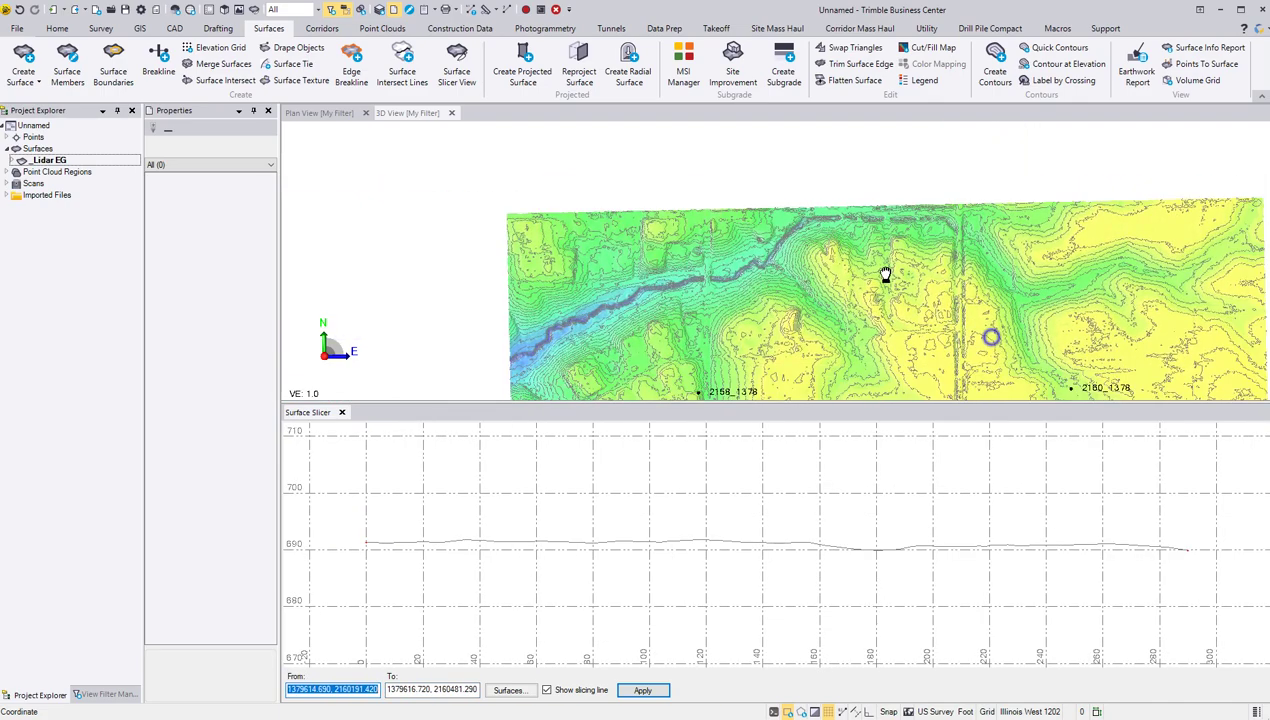
# Rotate the 3D view to top-down, zoom out, and return to Plan View.
pyautogui.moveTo(1026, 307); pyautogui.dragTo(687, 307, button='middle')
pyautogui.scroll(-2, 687, 307)
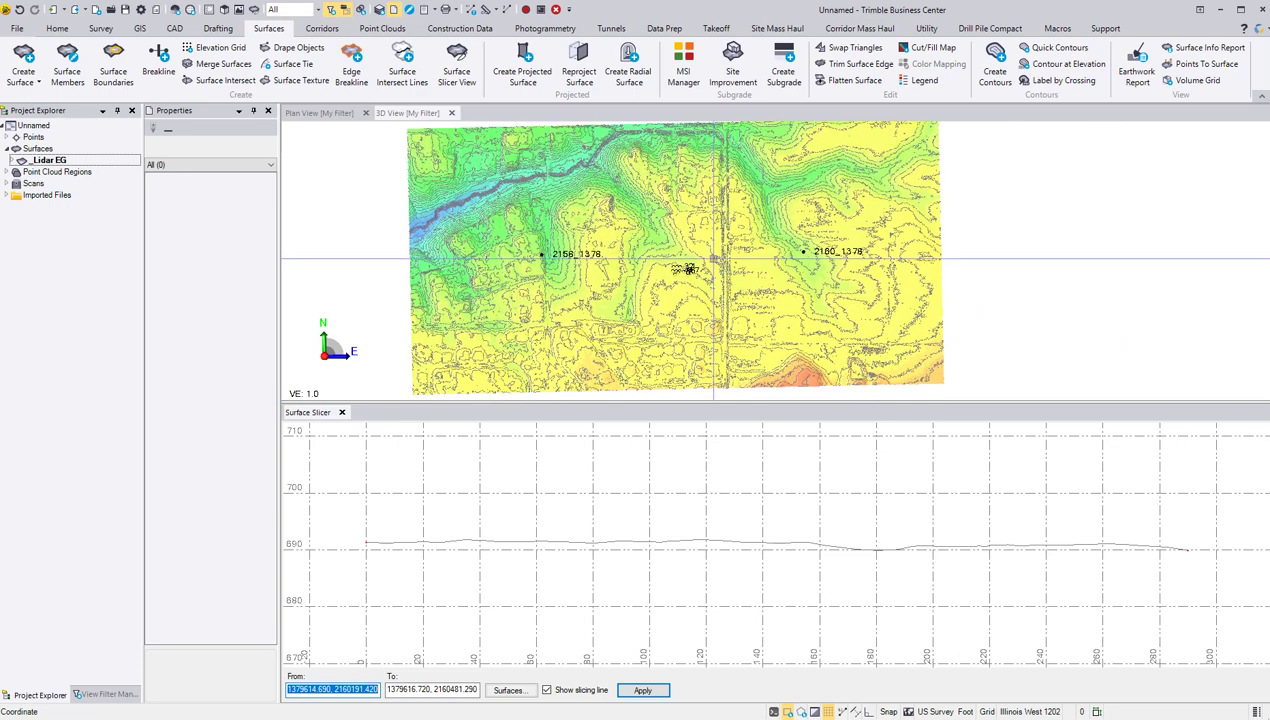
pyautogui.click(338, 116)
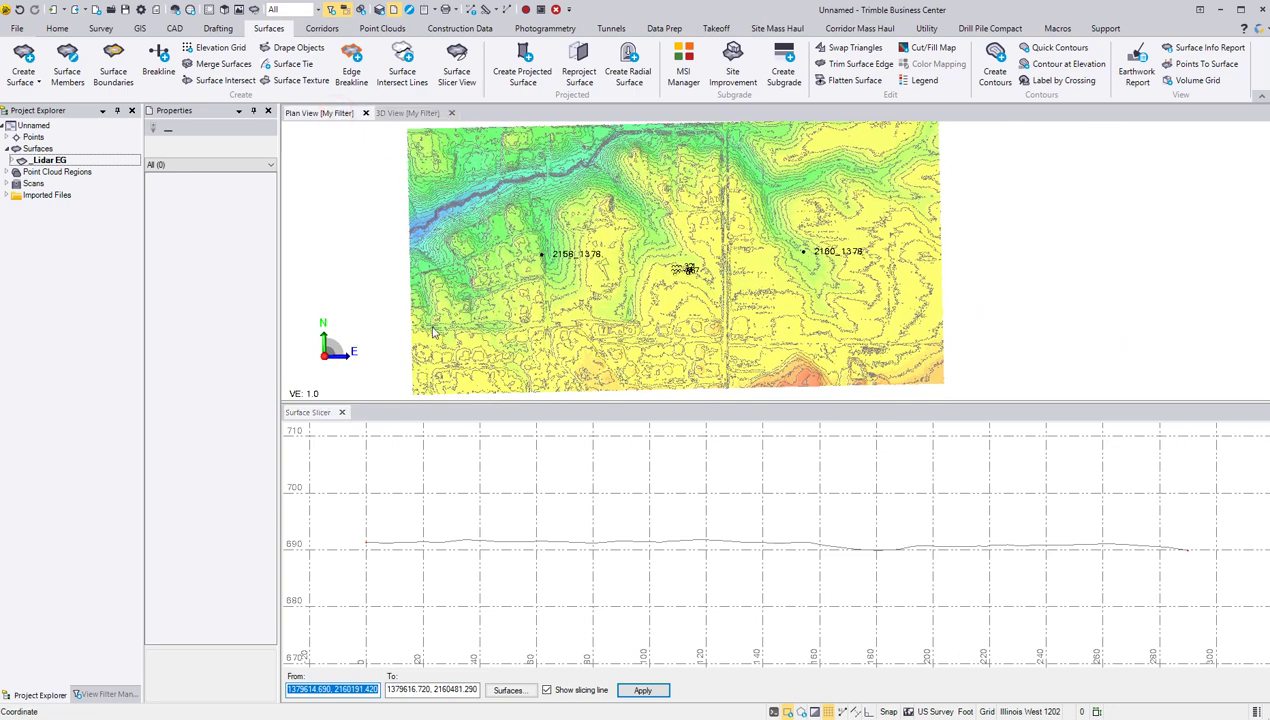
# Close the Surface Slicer profile and recentre the plan view.
pyautogui.click(342, 412)
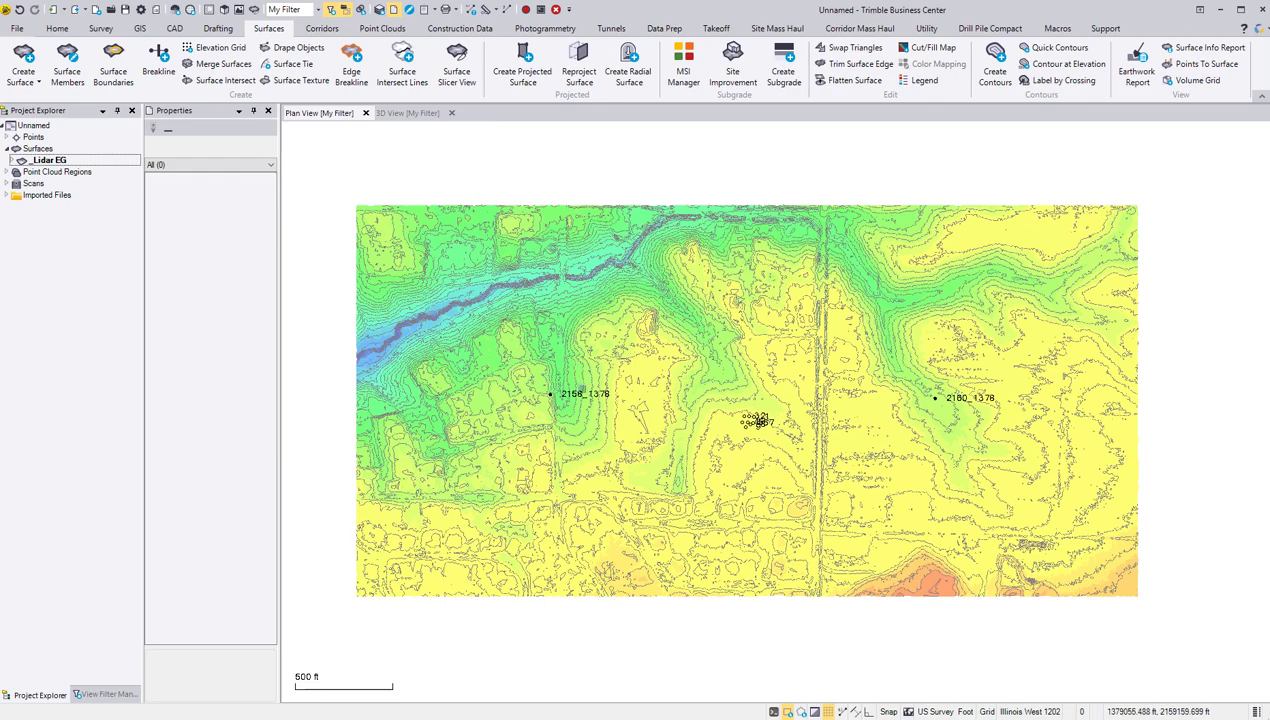
pyautogui.scroll(2, 599, 402)
pyautogui.moveTo(466, 340); pyautogui.dragTo(474, 338, button='middle')
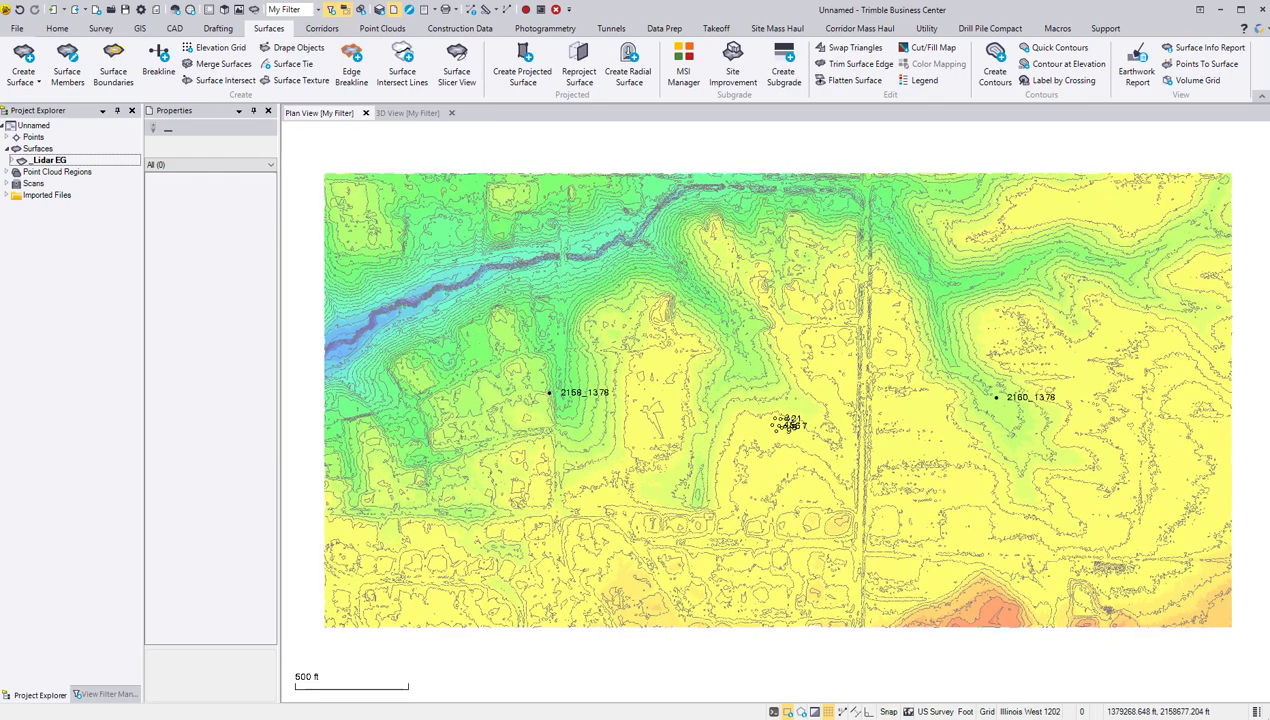
# Hide the coloured _Lidar EG surface in View Filter Manager, leaving only the 1 ft contours.
pyautogui.click(98, 697)
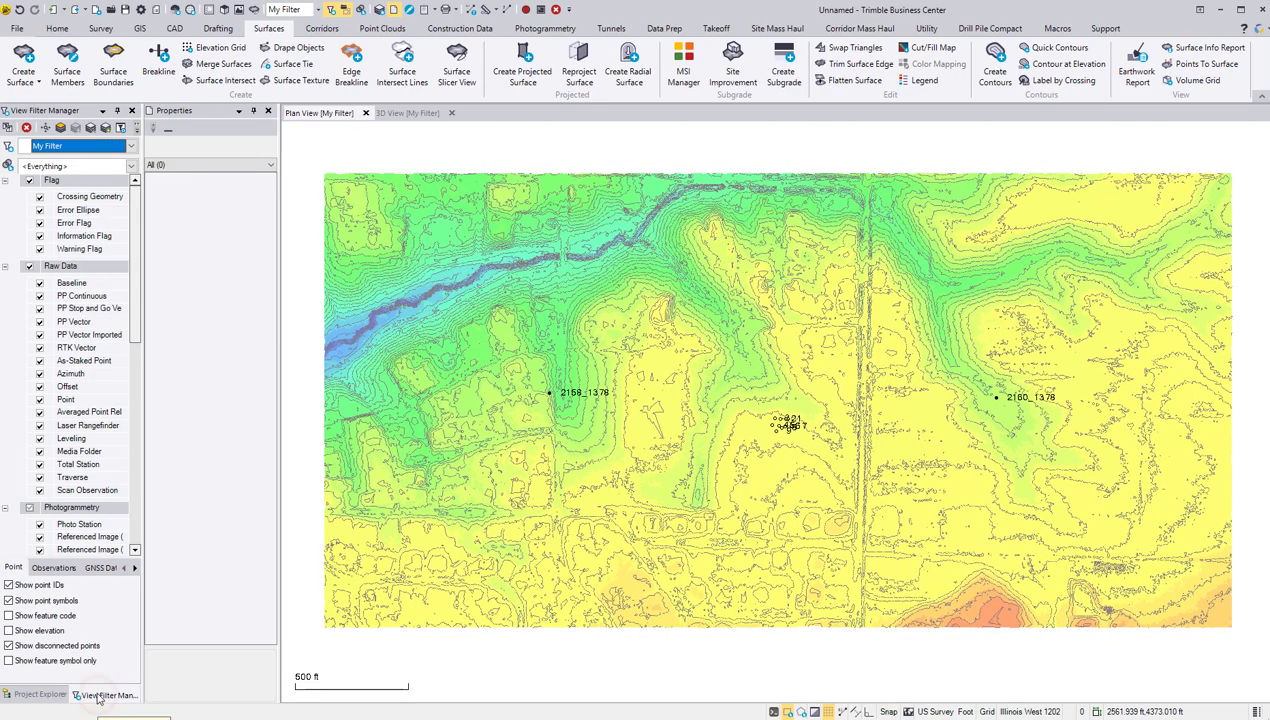
pyautogui.scroll(-5, 38, 494)
pyautogui.scroll(-3, 41, 490)
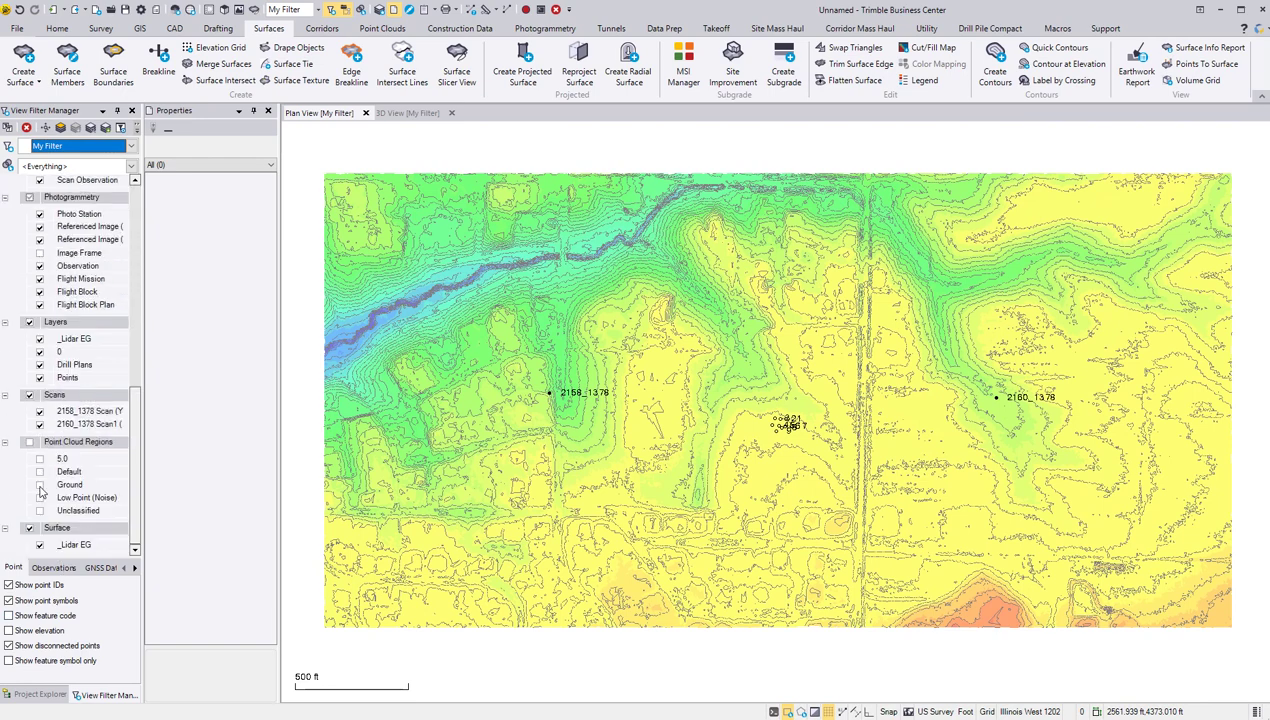
pyautogui.click(40, 546)
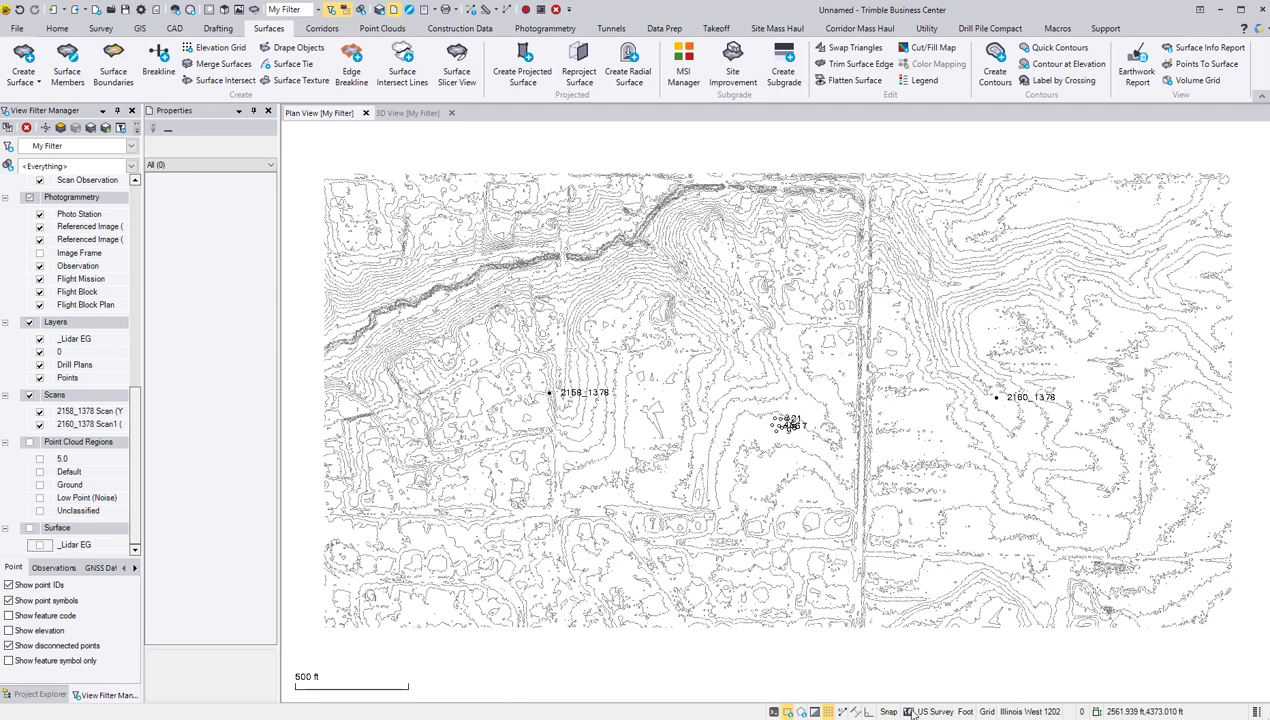
# Show a street background map of Macomb beneath the 1 ft contours and return to Project Explorer.
pyautogui.click(910, 712)
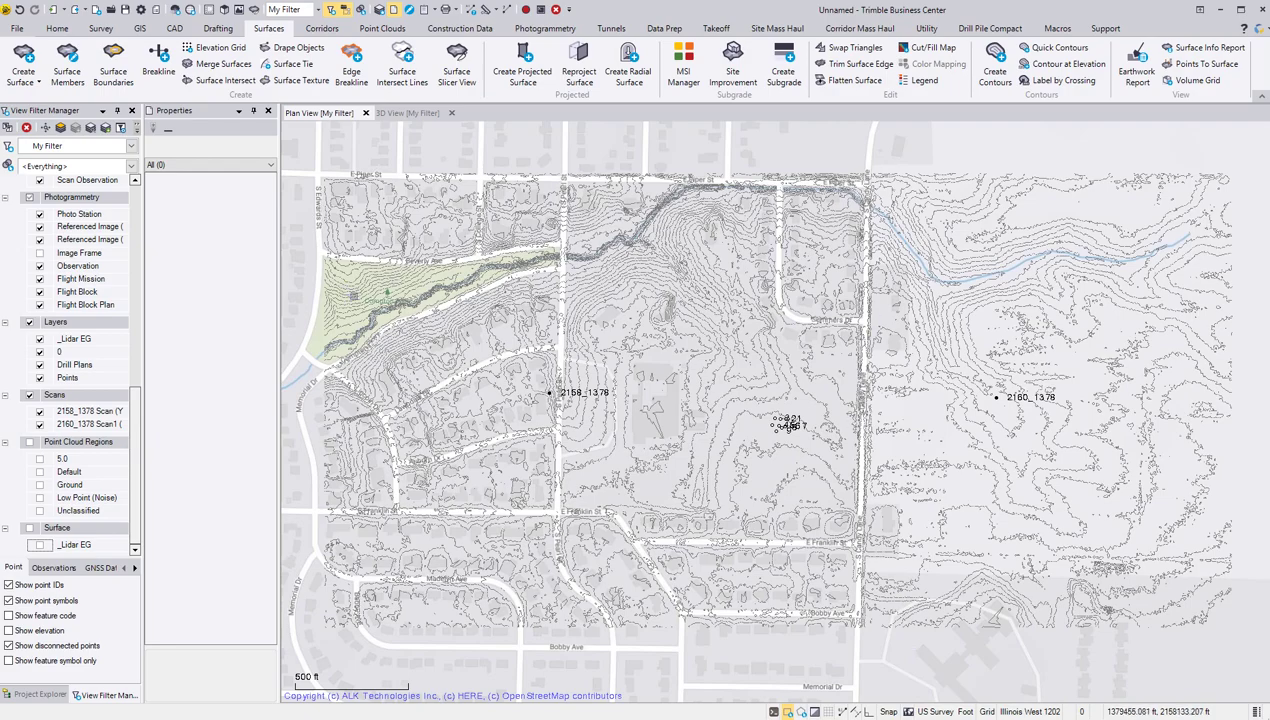
pyautogui.scroll(2, 500, 252)
pyautogui.scroll(2, 620, 254)
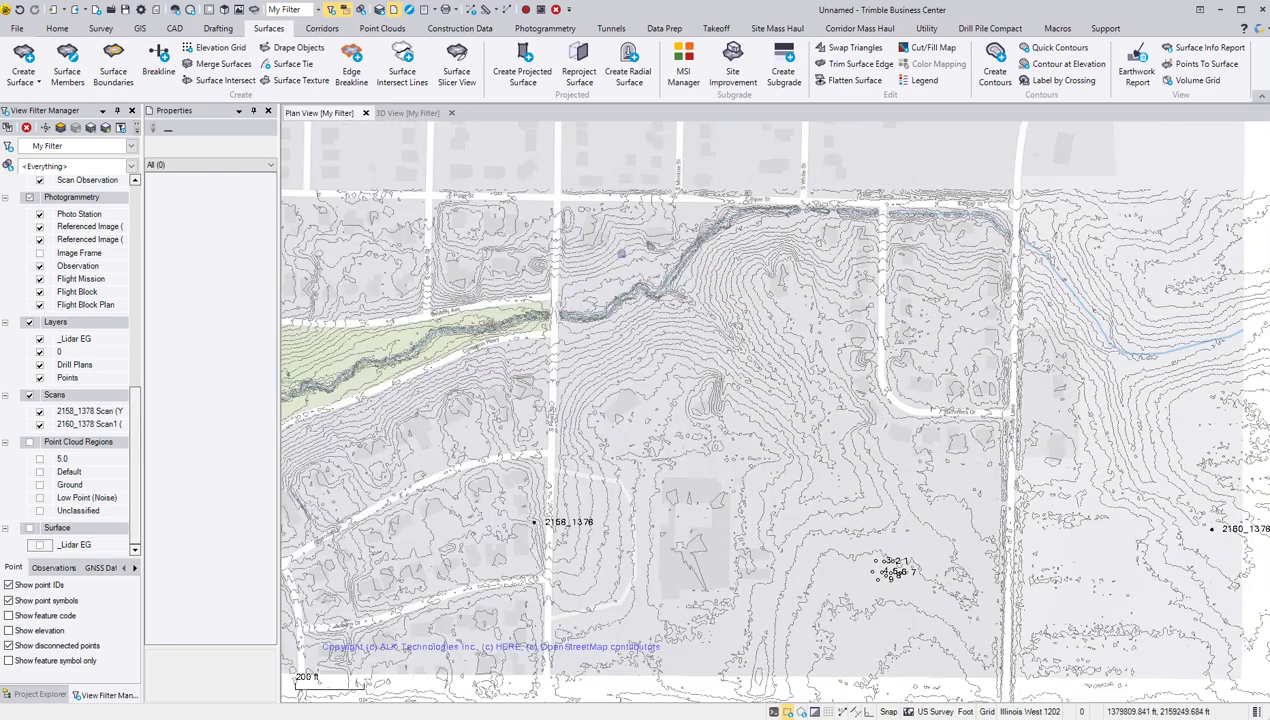
pyautogui.click(40, 694)
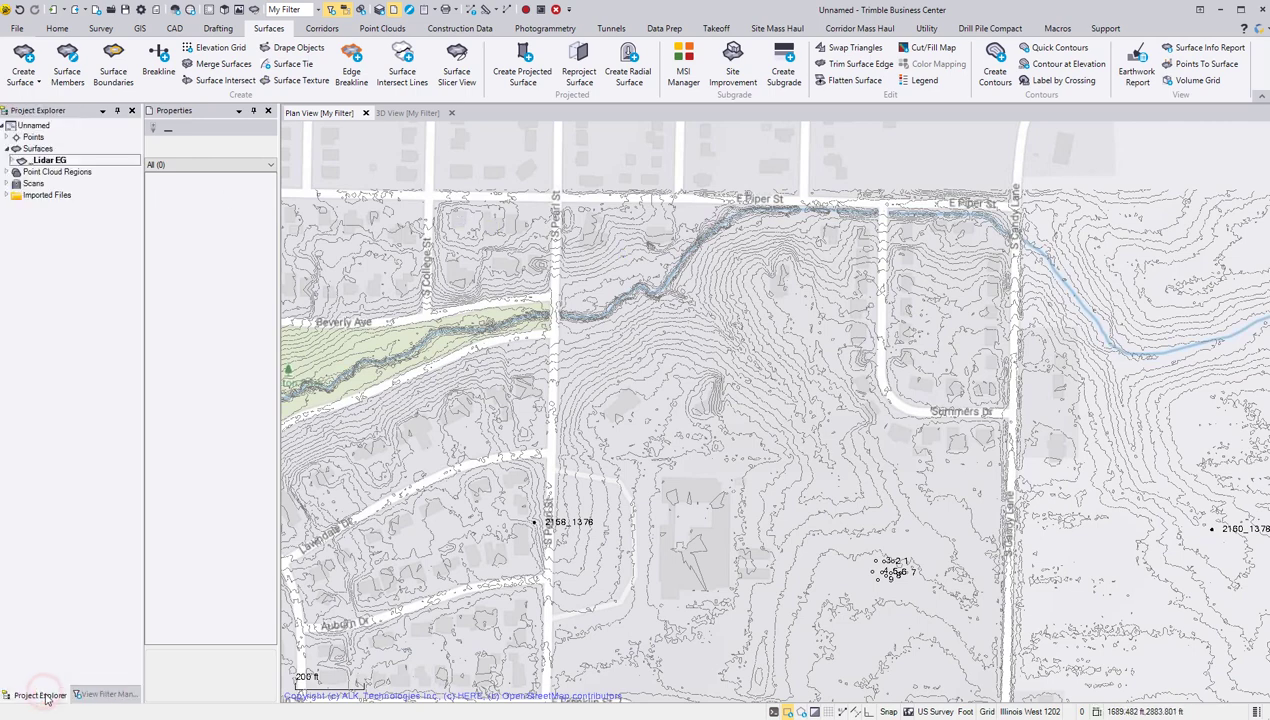
# Set the Unnamed project's Background Map type to DigitalGlobe Imagery.
pyautogui.click(40, 126)
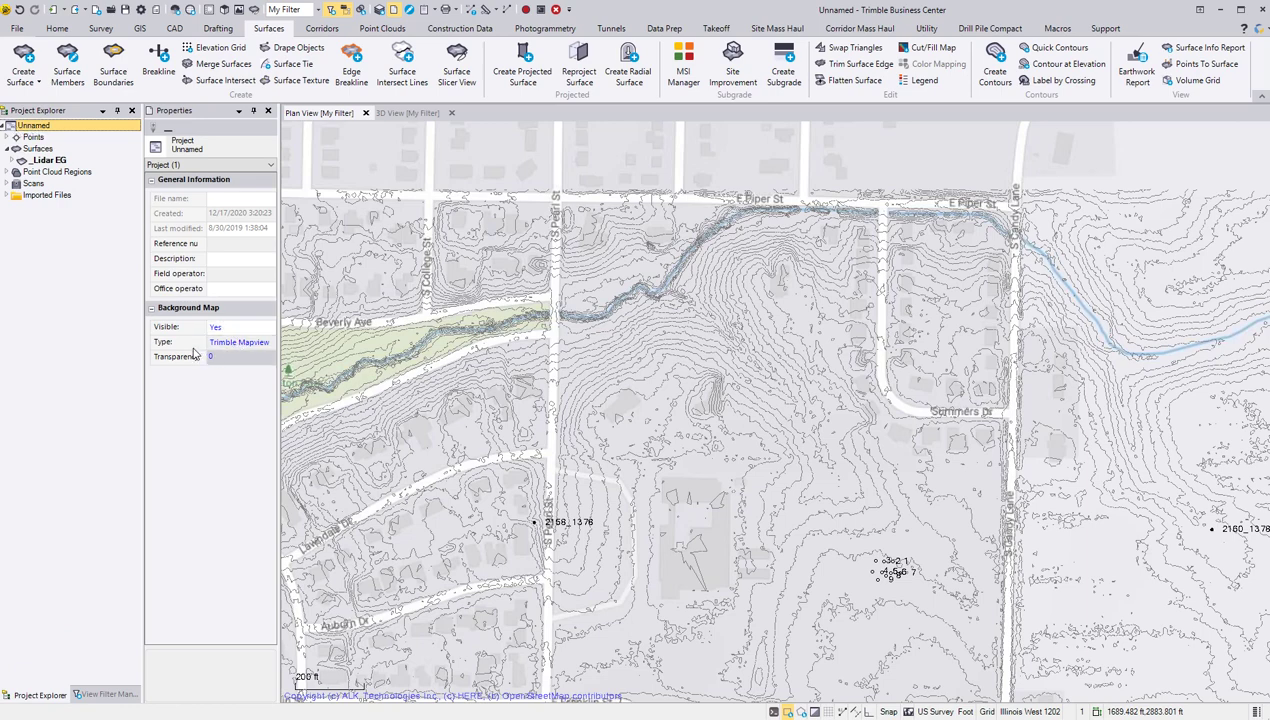
pyautogui.click(268, 343)
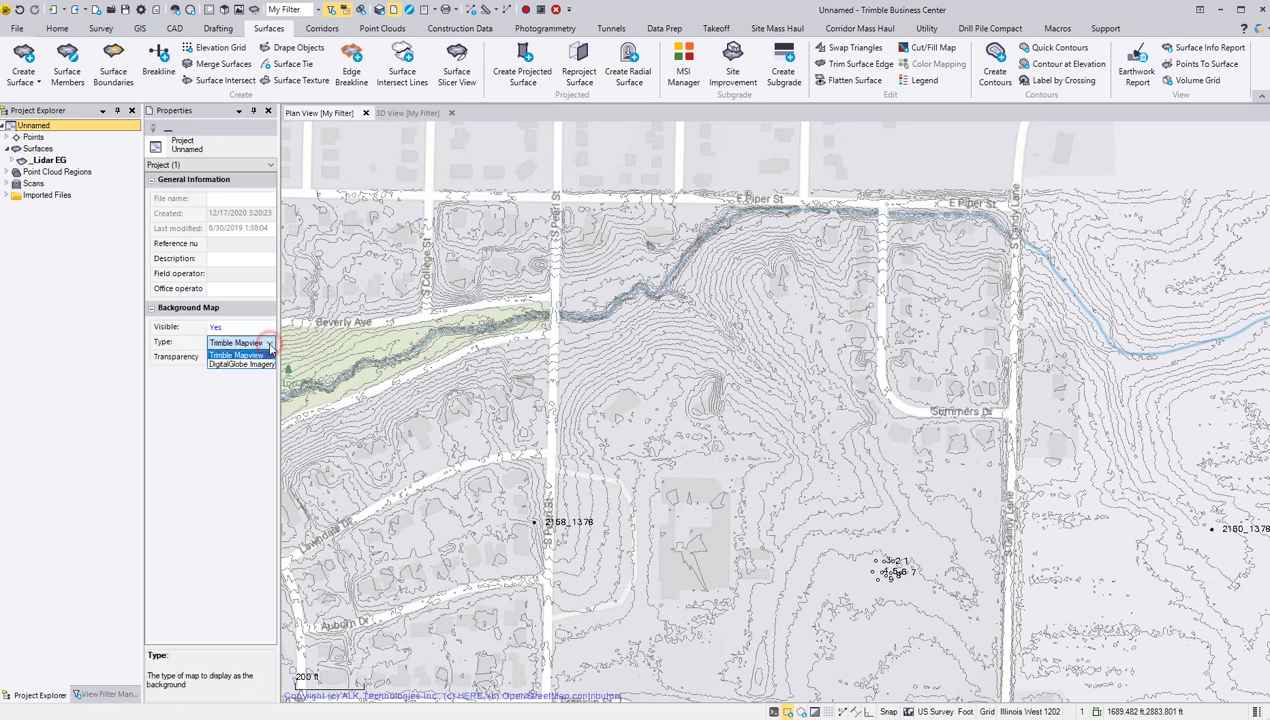
pyautogui.click(262, 366)
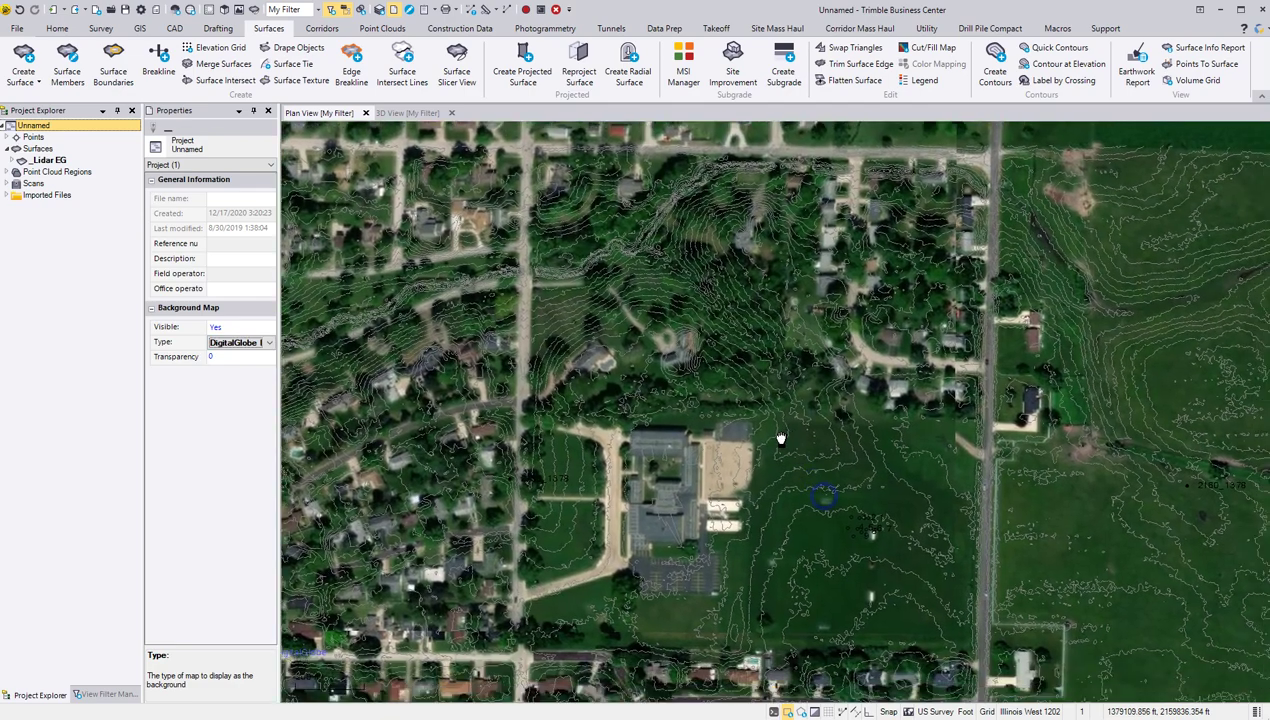
pyautogui.moveTo(818, 492); pyautogui.dragTo(780, 439, button='middle')
pyautogui.moveTo(800, 535); pyautogui.dragTo(767, 465, button='middle')
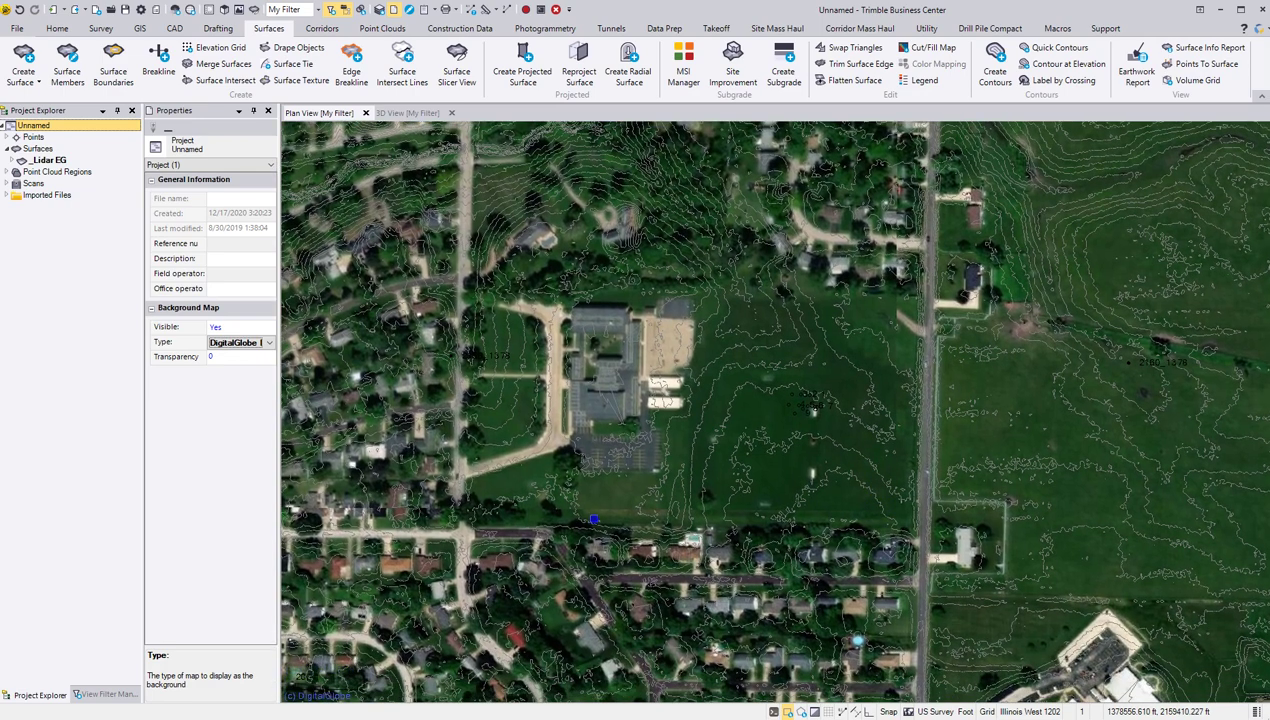
pyautogui.moveTo(594, 519); pyautogui.dragTo(620, 454, button='middle')
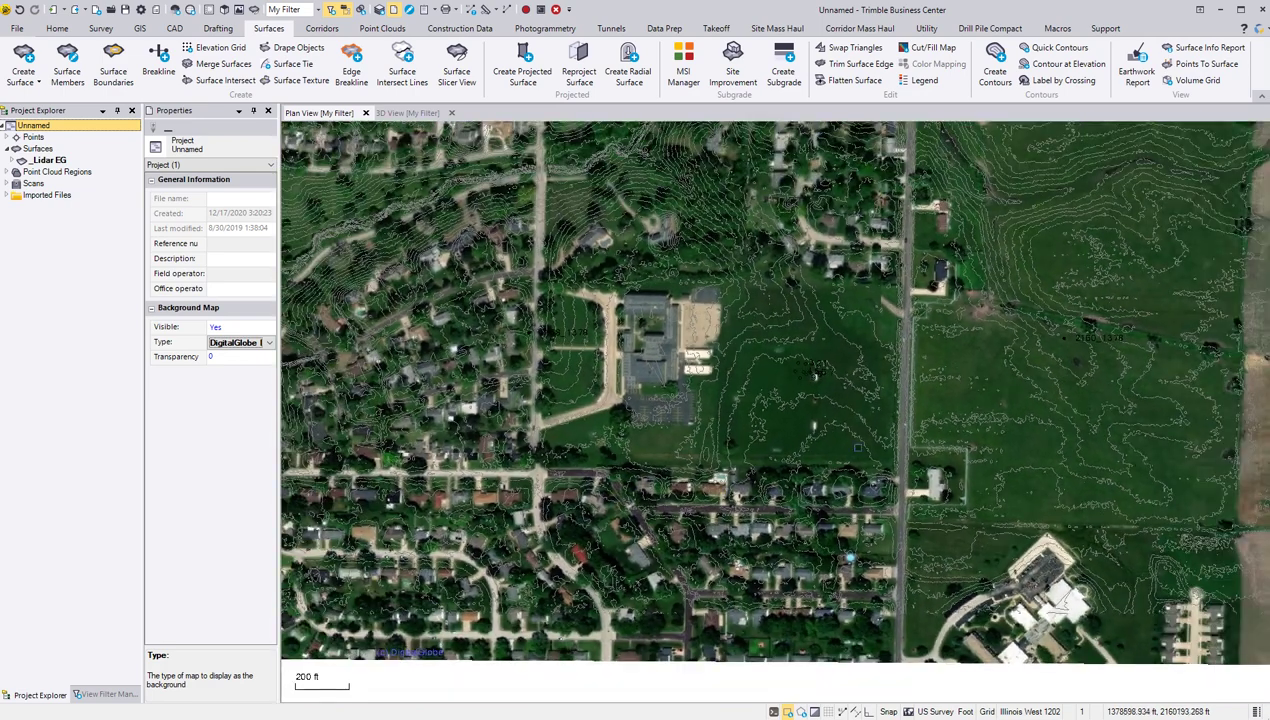
pyautogui.moveTo(840, 402); pyautogui.dragTo(655, 477, button='middle')
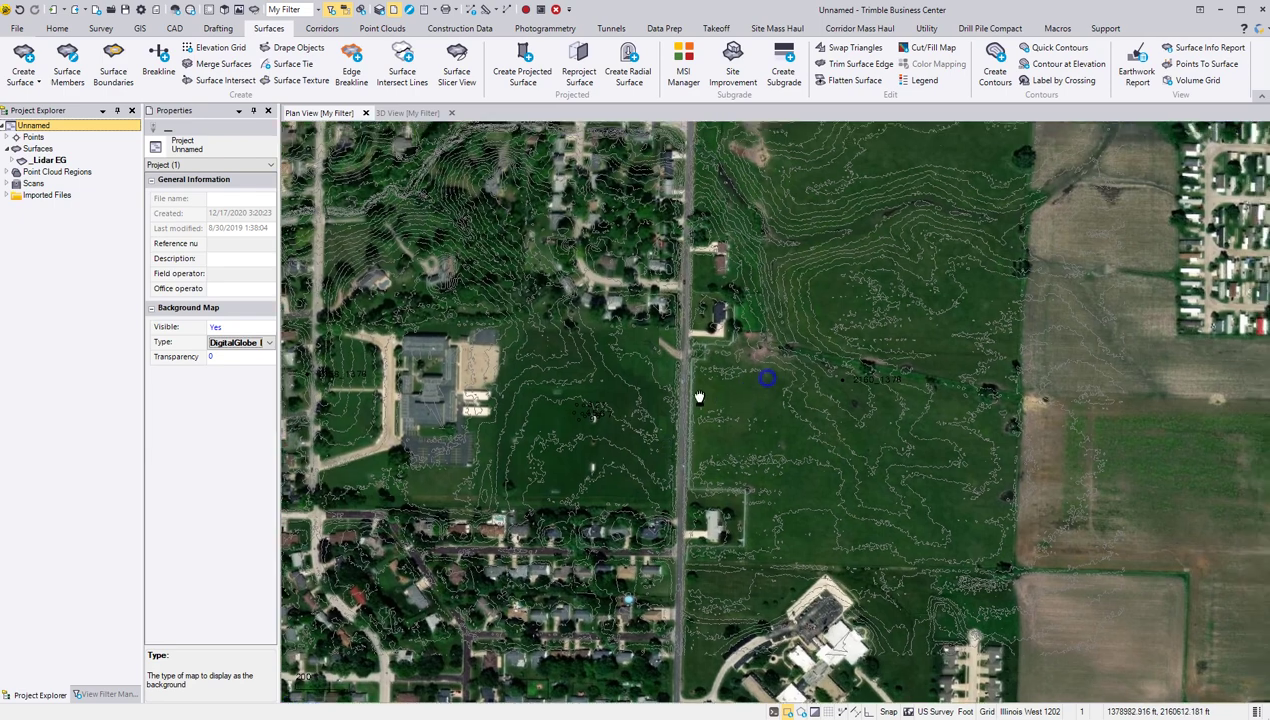
pyautogui.scroll(-2, 697, 394)
pyautogui.moveTo(697, 394); pyautogui.dragTo(567, 417, button='middle')
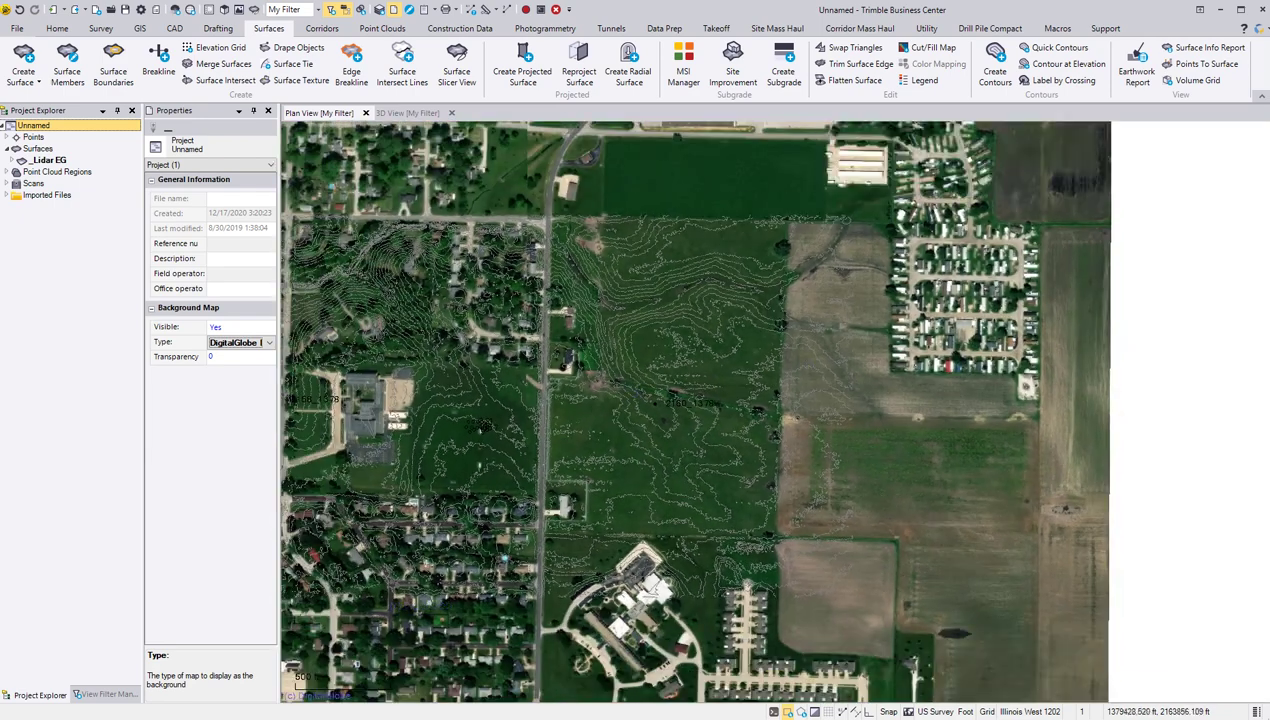
pyautogui.moveTo(1178, 266); pyautogui.dragTo(1025, 325, button='middle')
pyautogui.scroll(-1, 1025, 325)
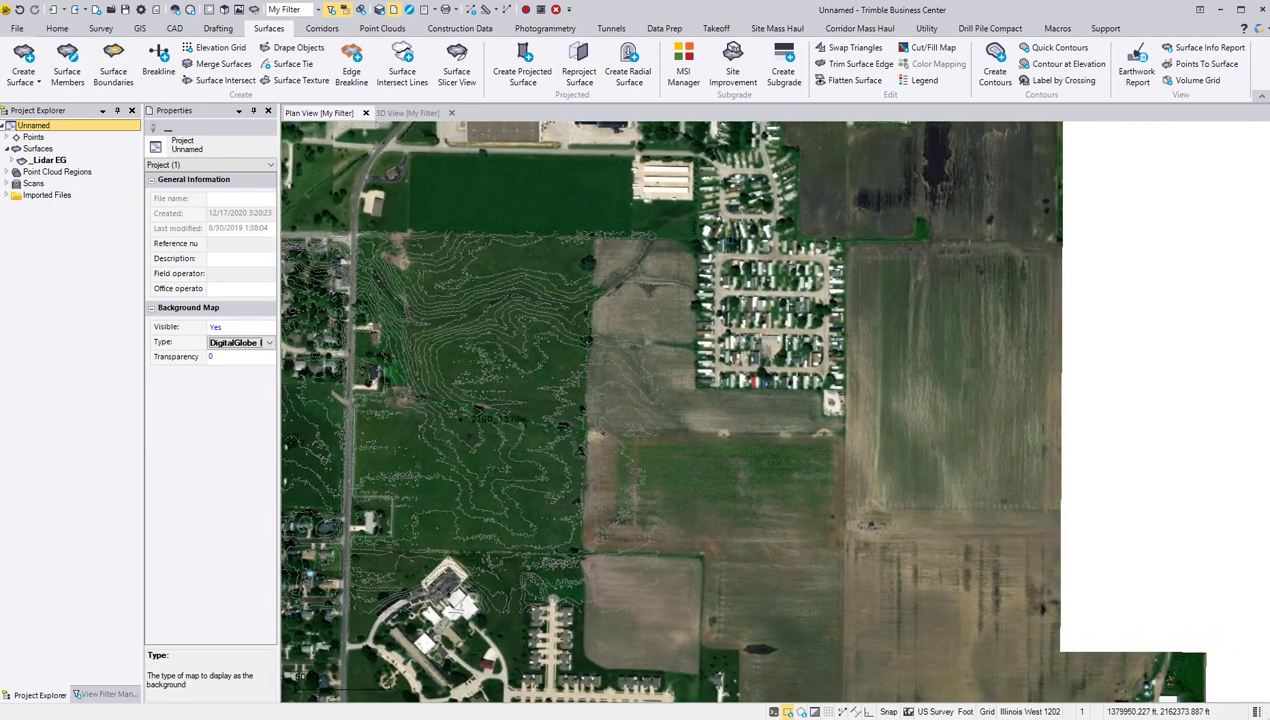
pyautogui.scroll(-1, 1026, 324)
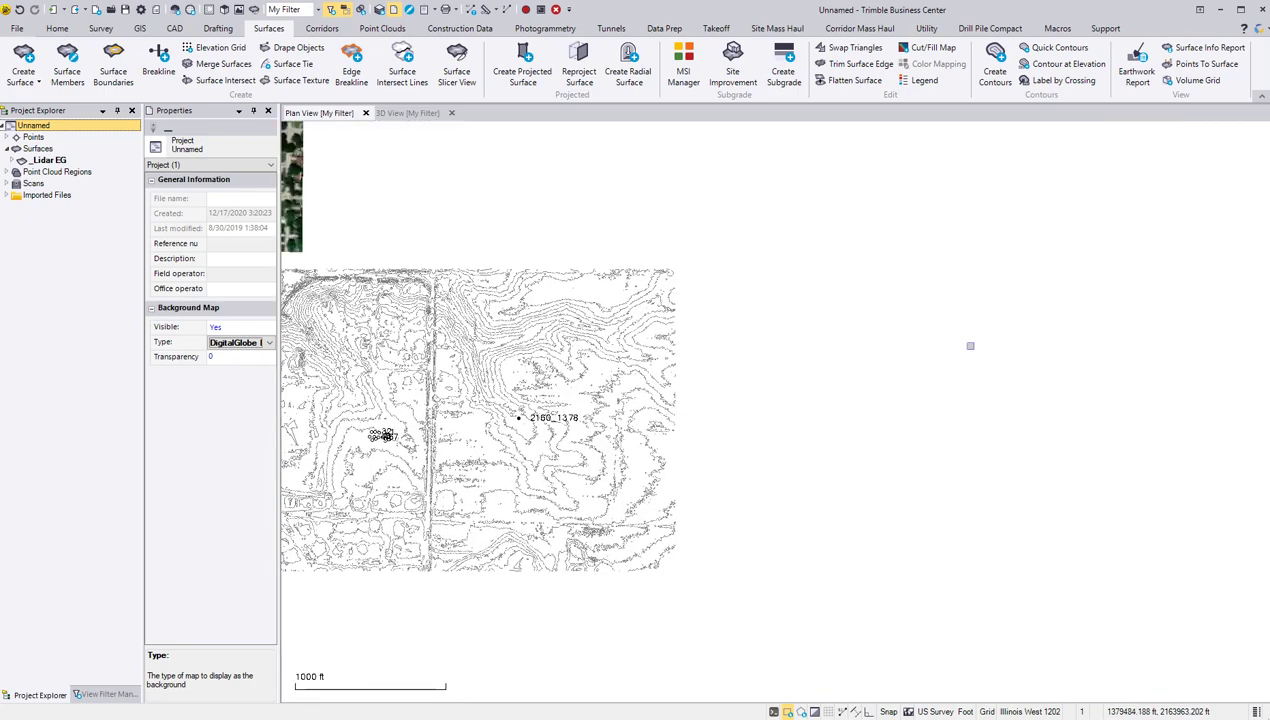
pyautogui.scroll(-1, 970, 346)
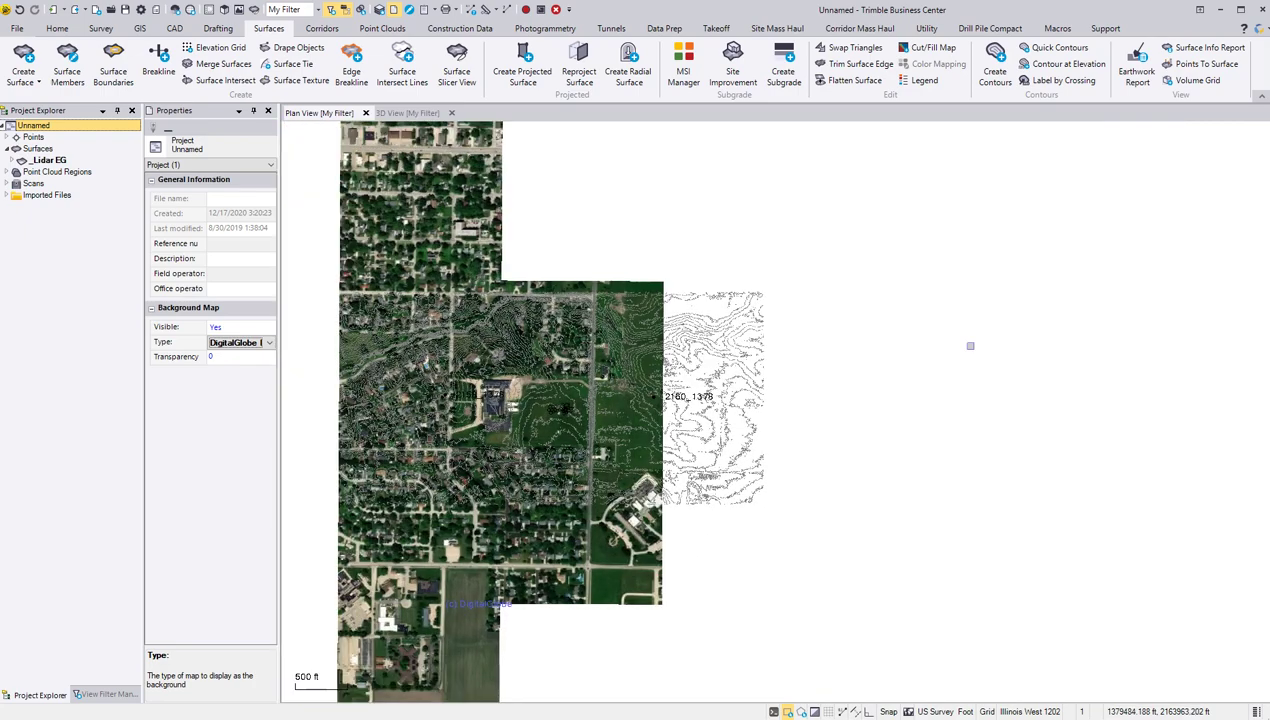
pyautogui.scroll(1, 970, 346)
pyautogui.scroll(1, 970, 346)
pyautogui.scroll(1, 970, 346)
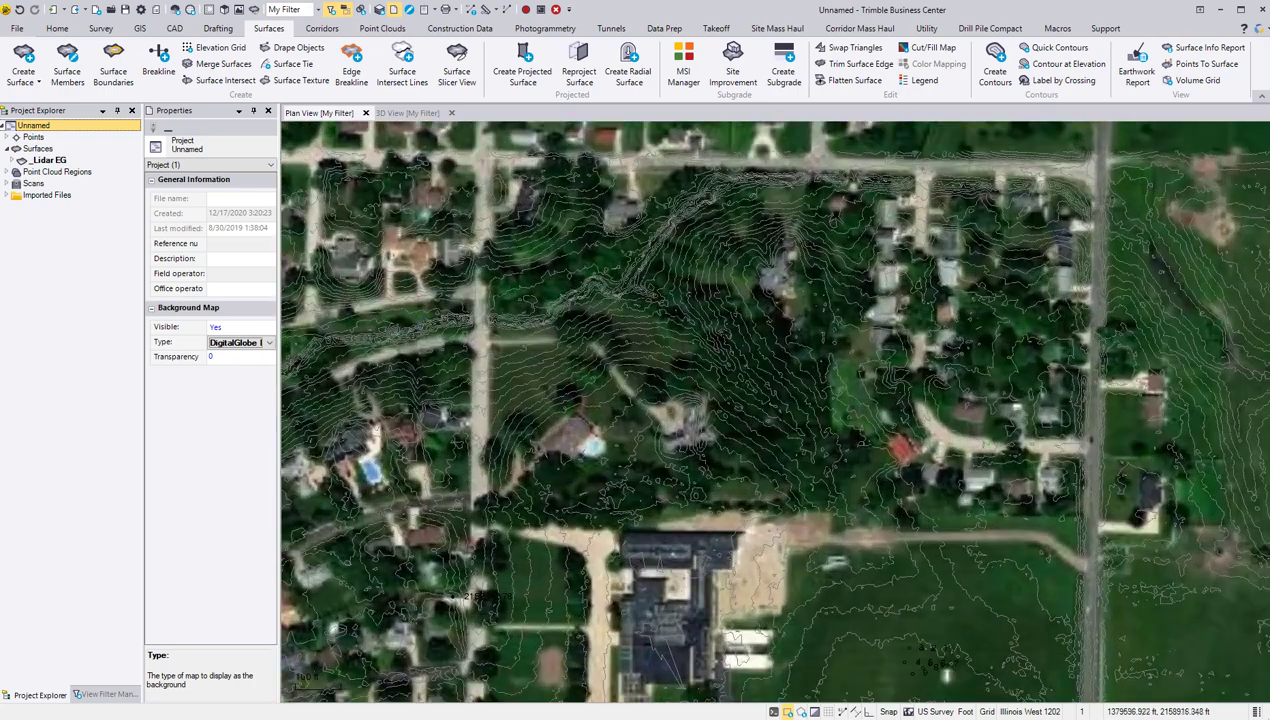
pyautogui.scroll(1, 405, 355)
pyautogui.scroll(1, 500, 370)
pyautogui.scroll(1, 530, 379)
pyautogui.scroll(1, 588, 380)
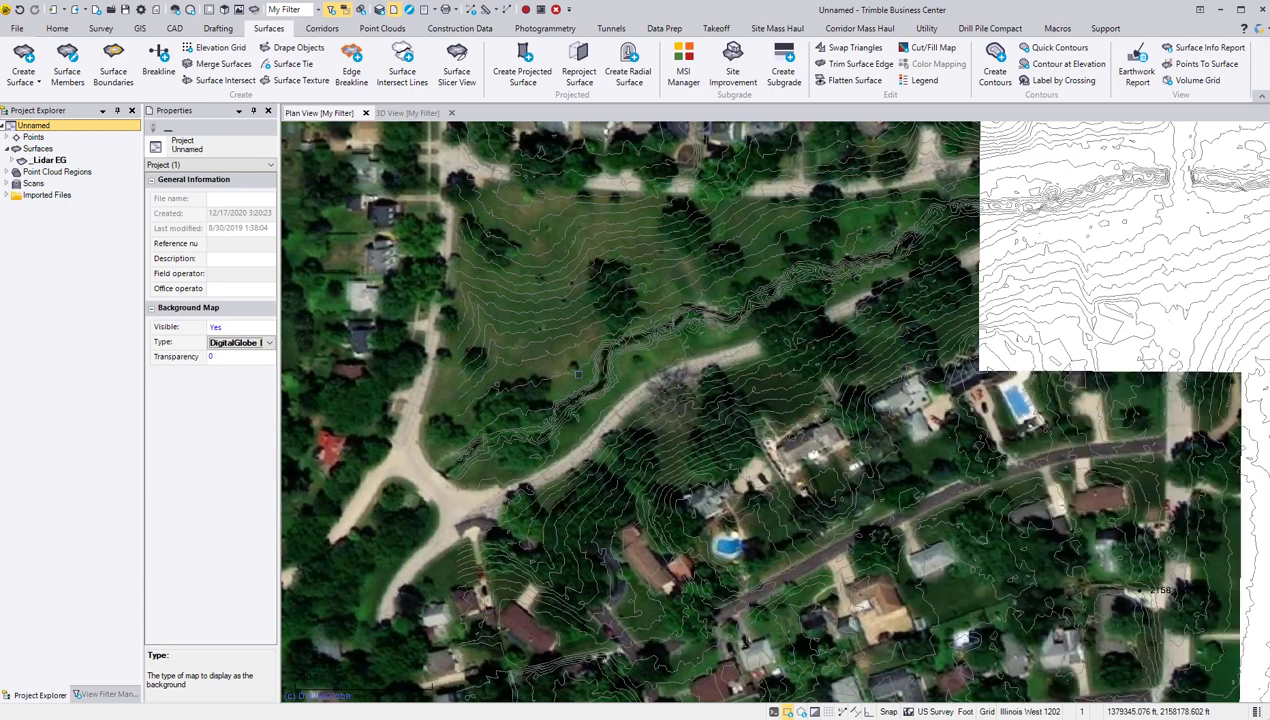
pyautogui.scroll(-1, 540, 325)
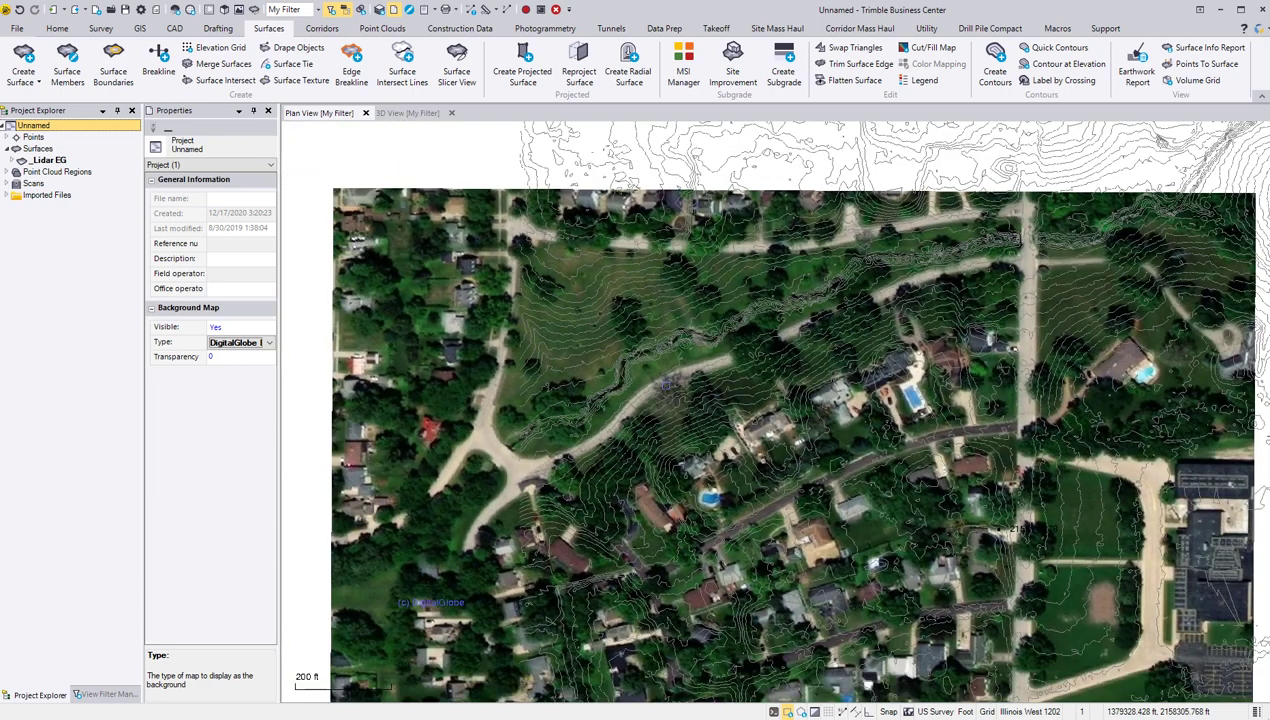
pyautogui.scroll(-1, 664, 382)
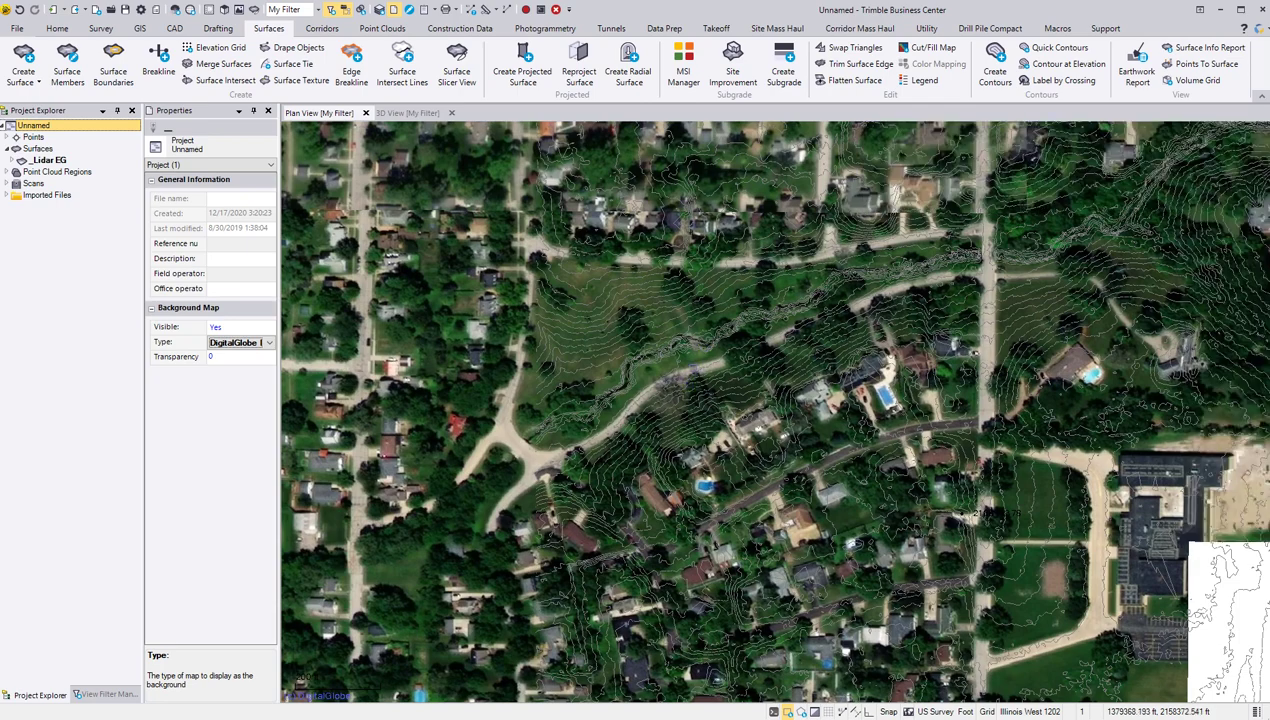
pyautogui.scroll(-3, 664, 382)
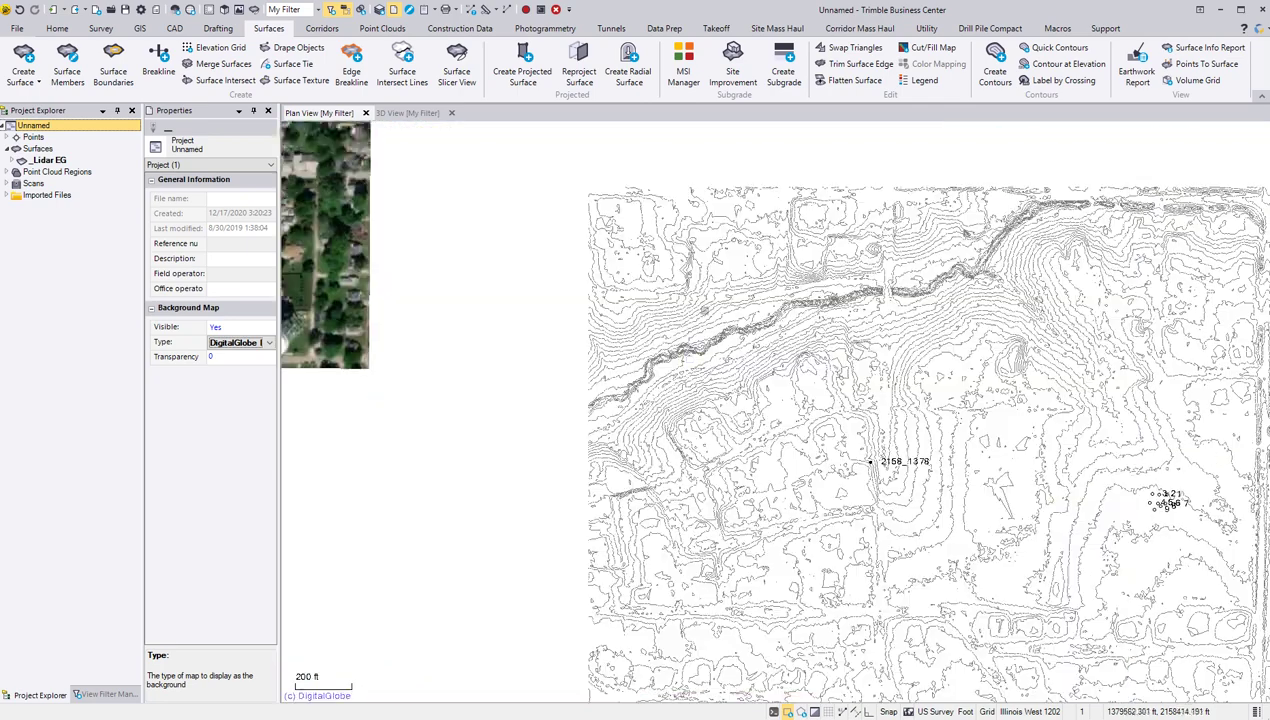
pyautogui.scroll(2, 705, 280)
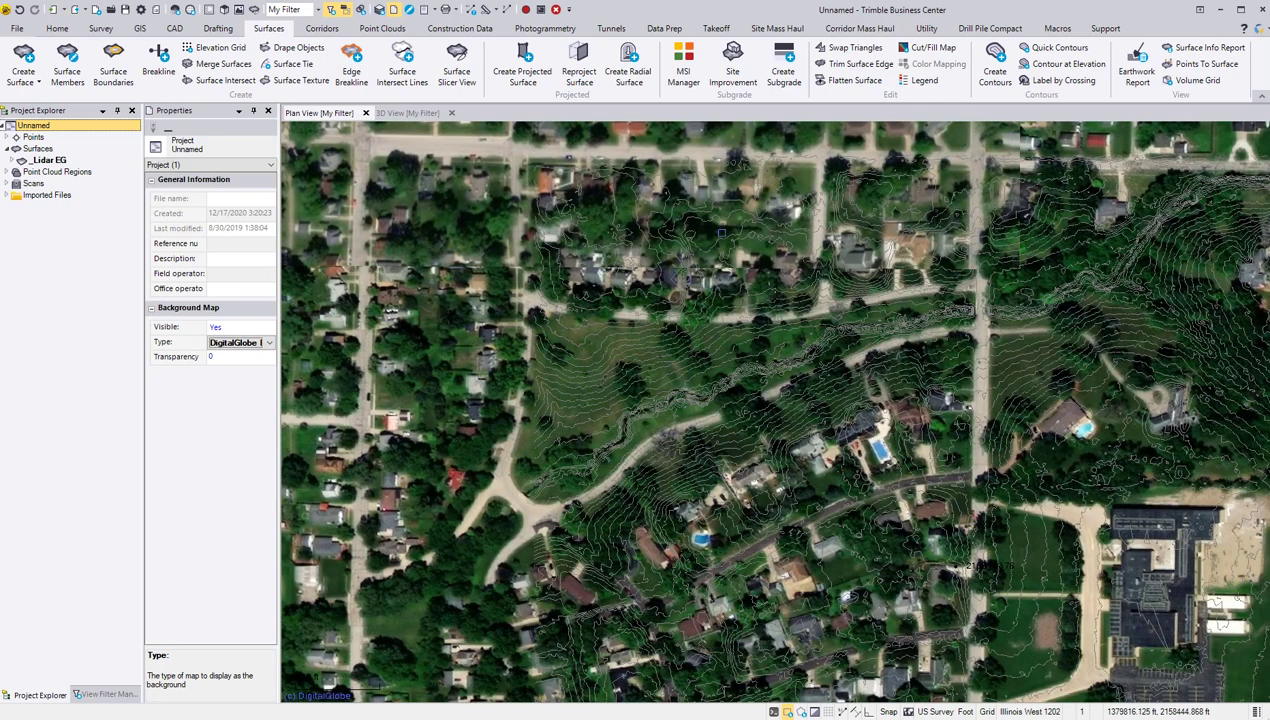